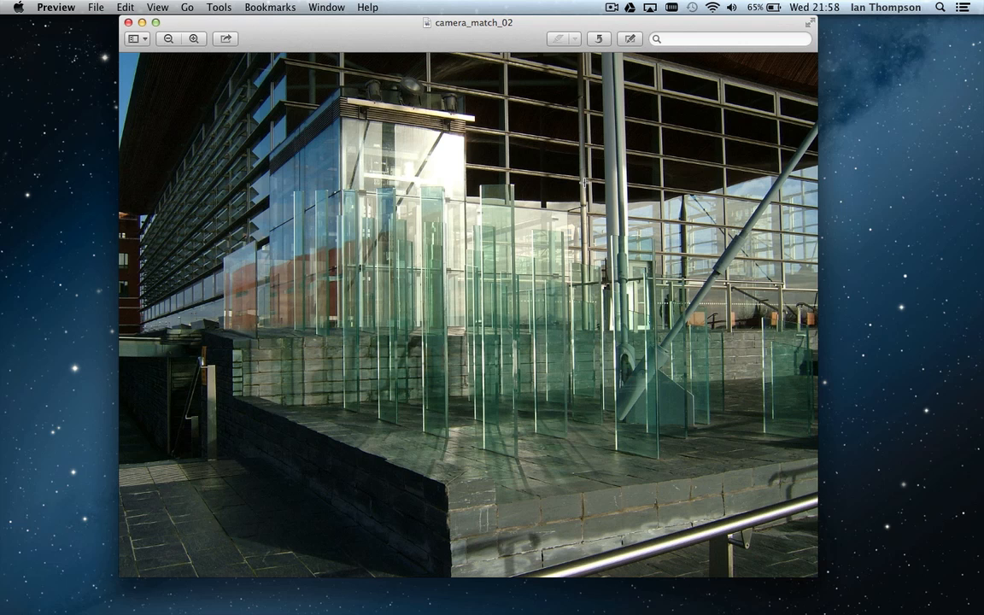
Step: Open the Preview menu after looking over the camera_match_02 ledge photo
click(56, 8)
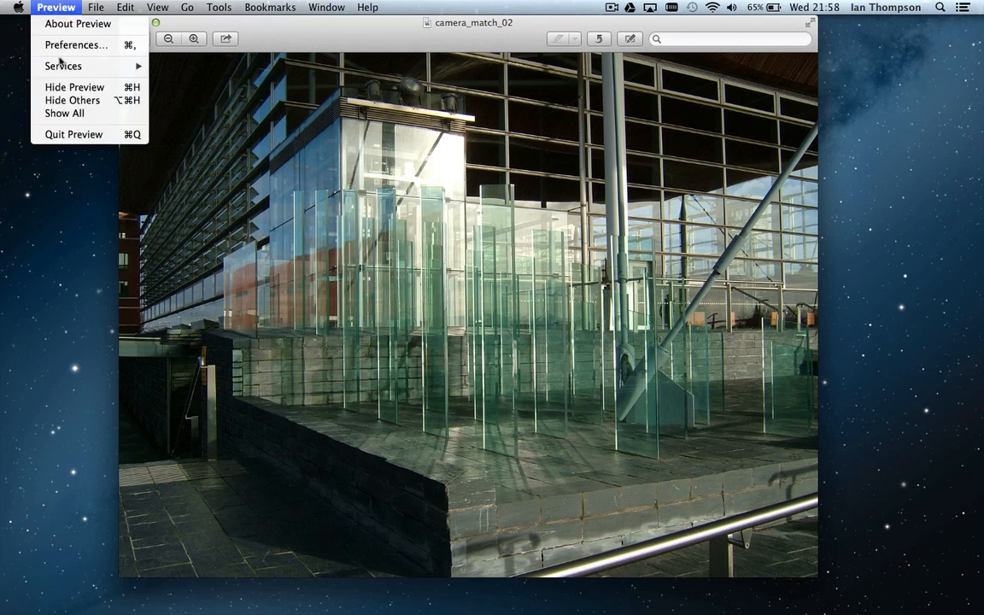
Step: Quit Preview, launch SketchUp, and restore Safari's lwo export-005 plugin page
click(66, 135)
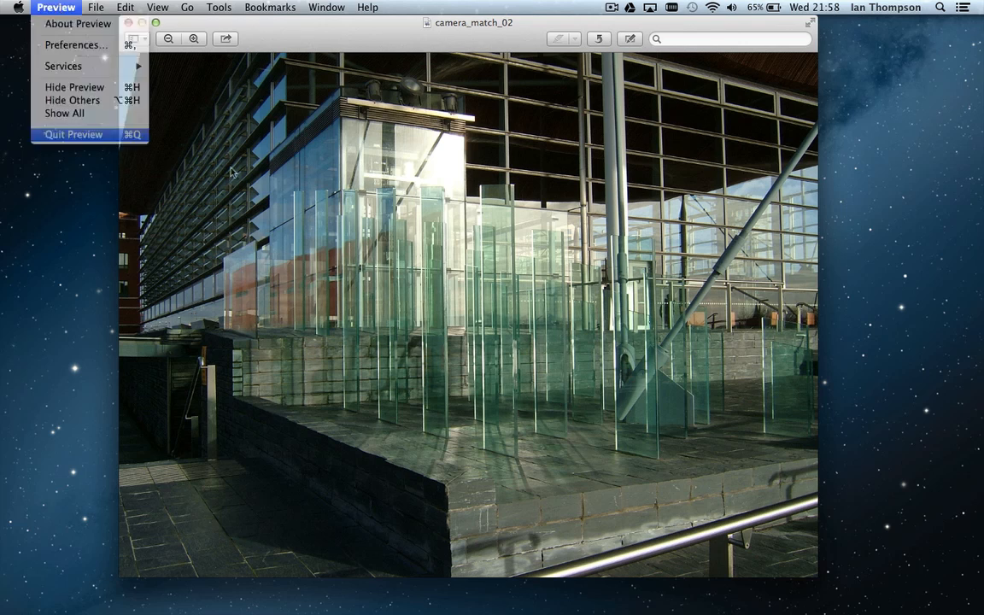
mouse_move(674, 608)
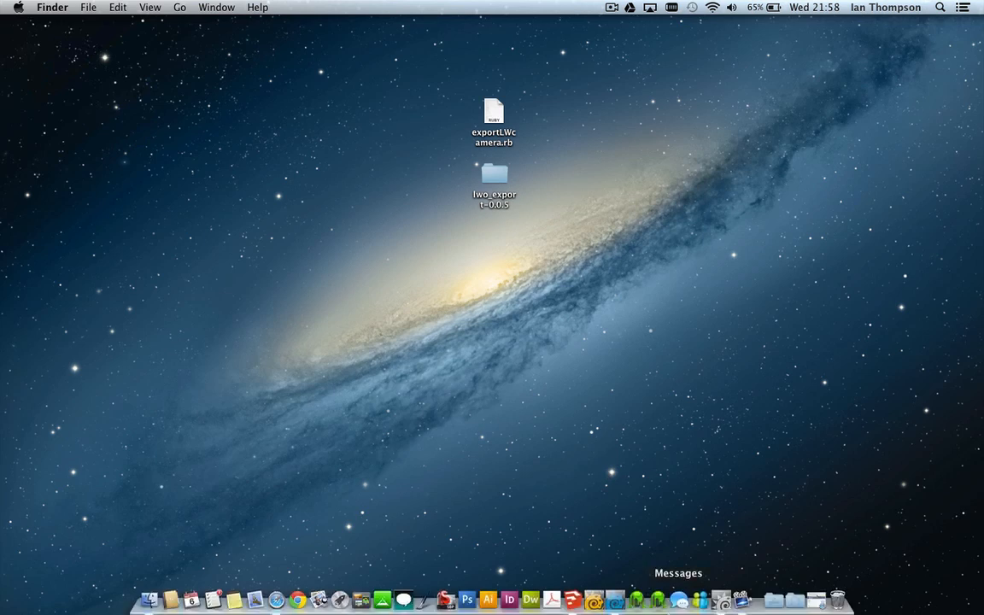
click(573, 601)
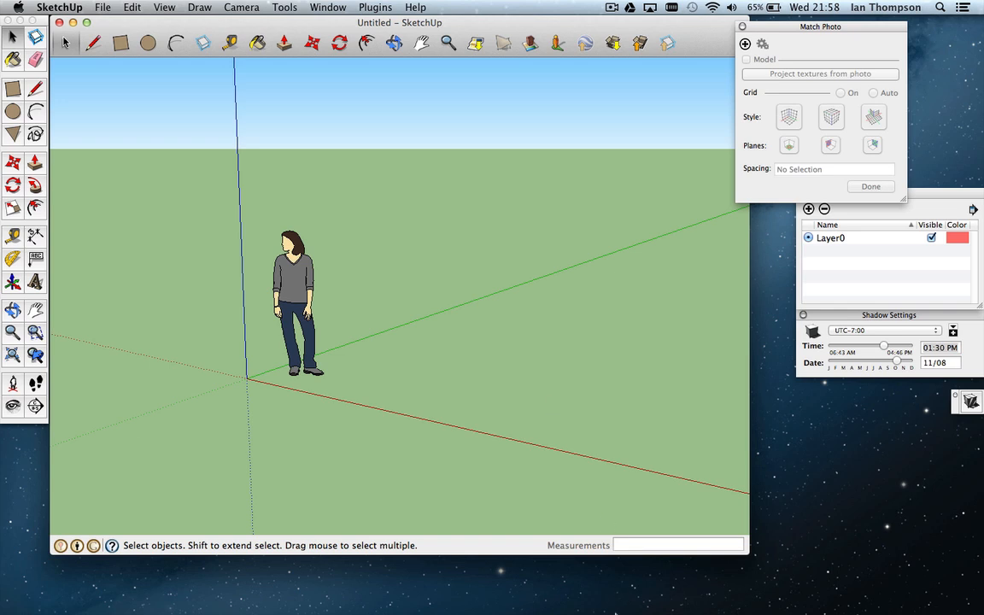
mouse_move(614, 612)
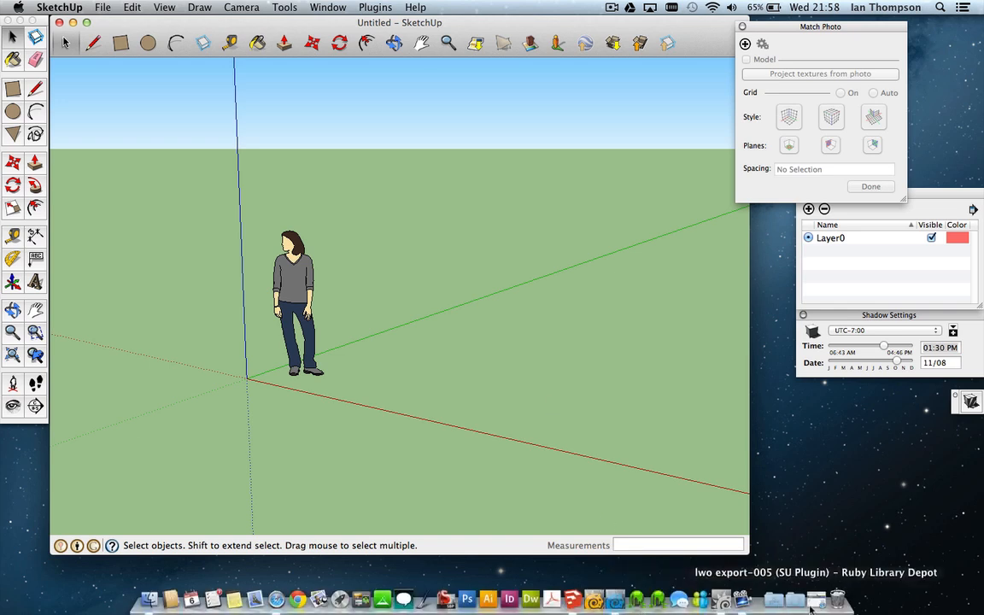
click(737, 600)
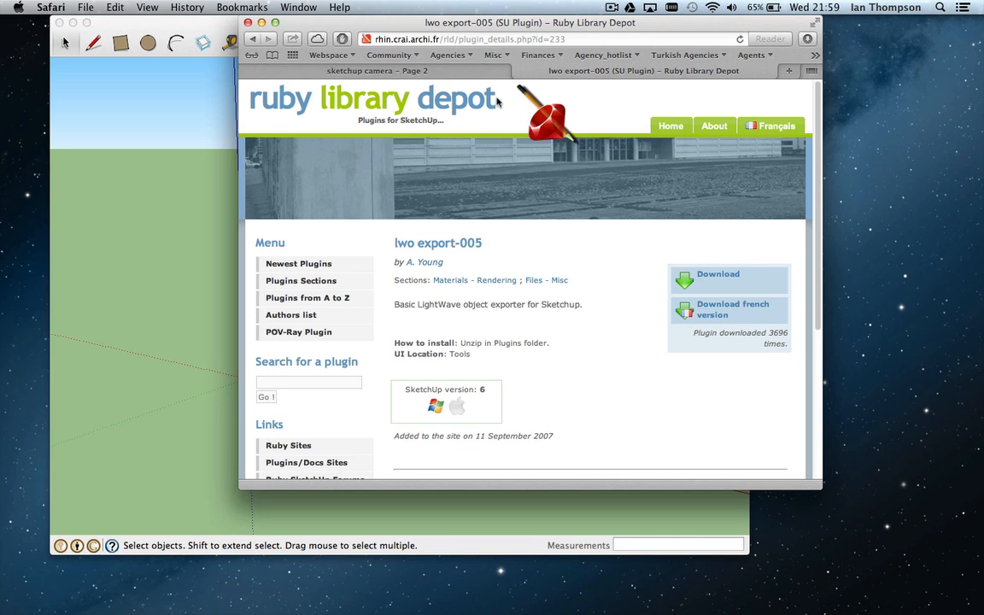
Step: Switch to the 'sketchup camera – Page 2' forum thread and scroll down through it
click(365, 71)
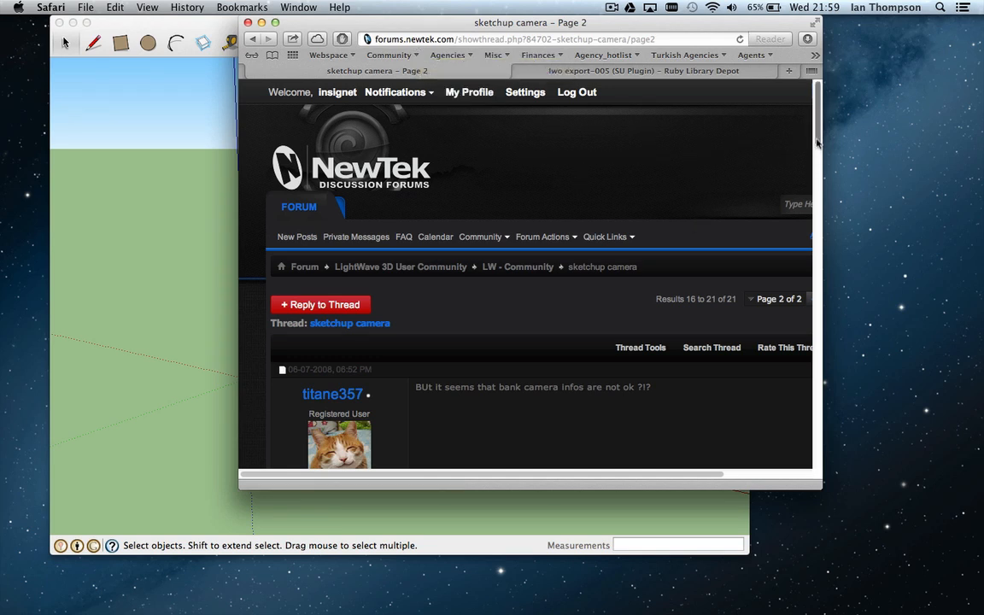
scroll(816, 143, down, 2)
scroll(816, 143, down, 3)
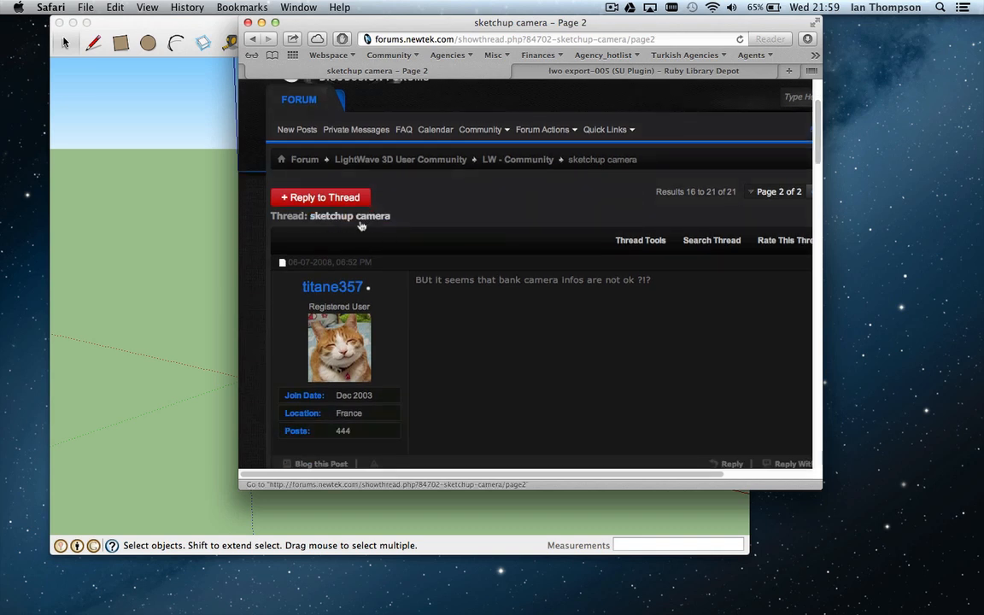
Step: Resize the Safari window wider, then minimize it so SketchUp shows
drag(816, 127, 794, 369)
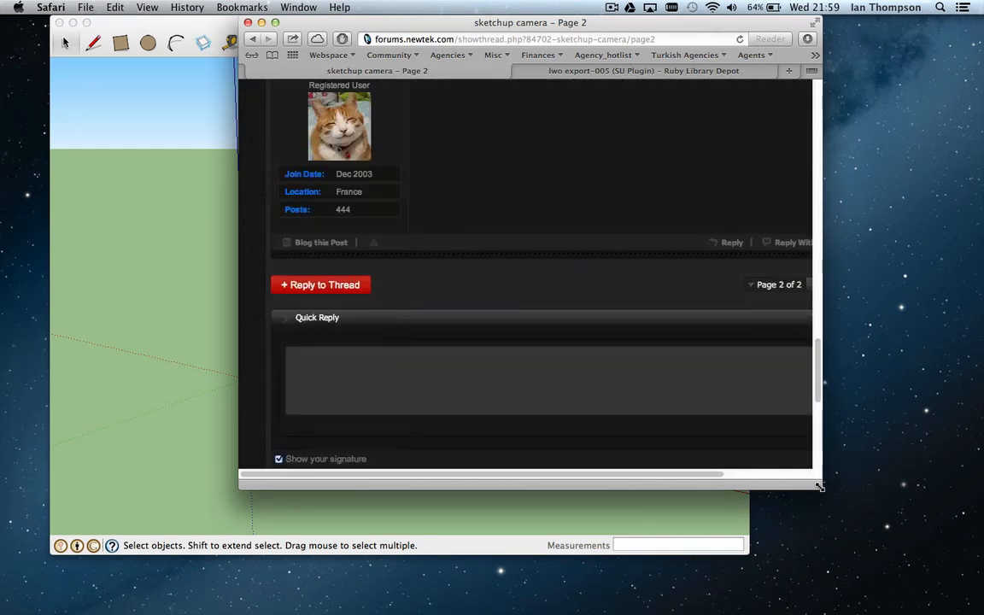
drag(820, 487, 899, 477)
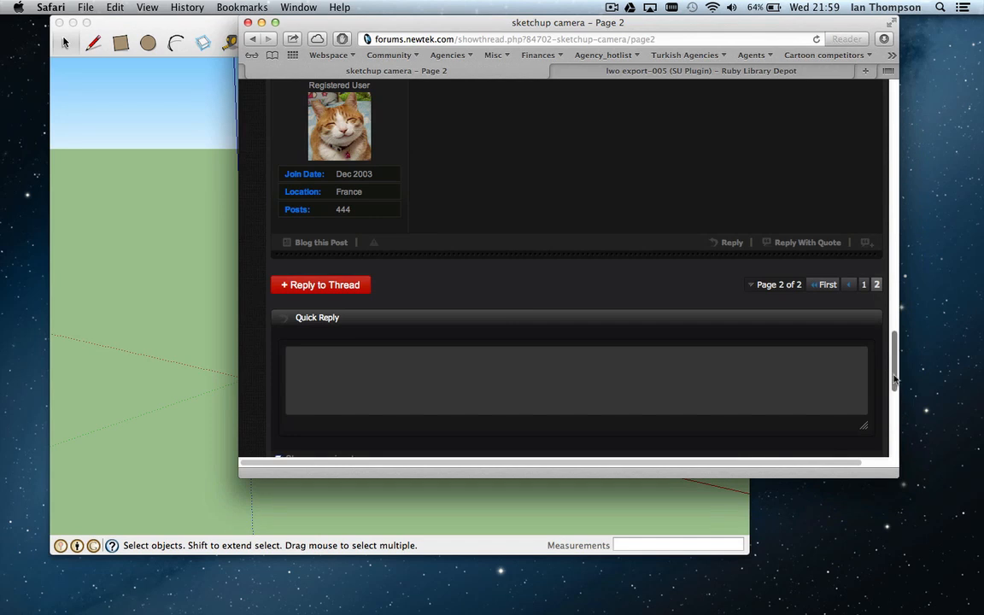
drag(894, 369, 874, 239)
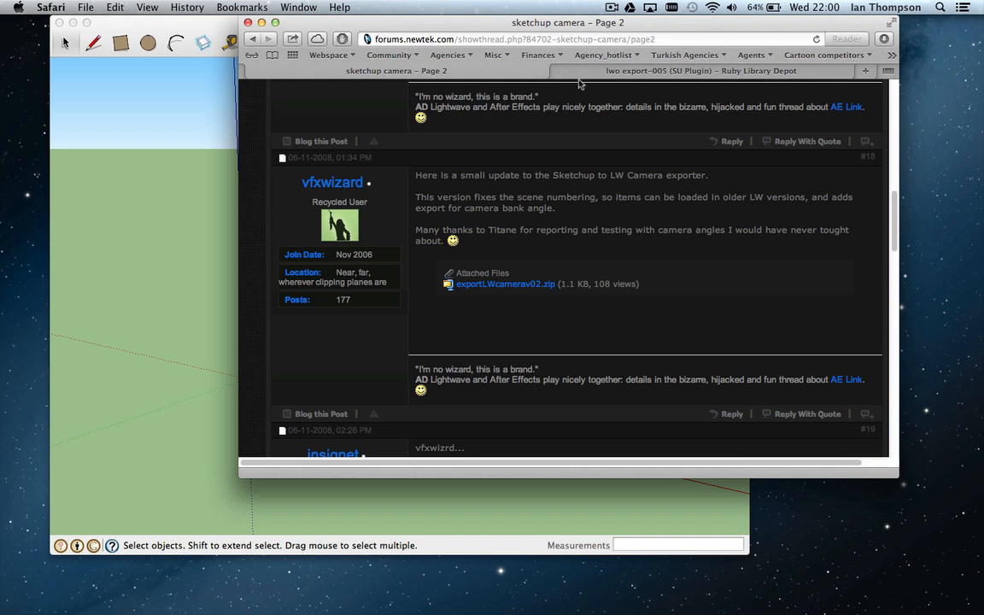
click(262, 22)
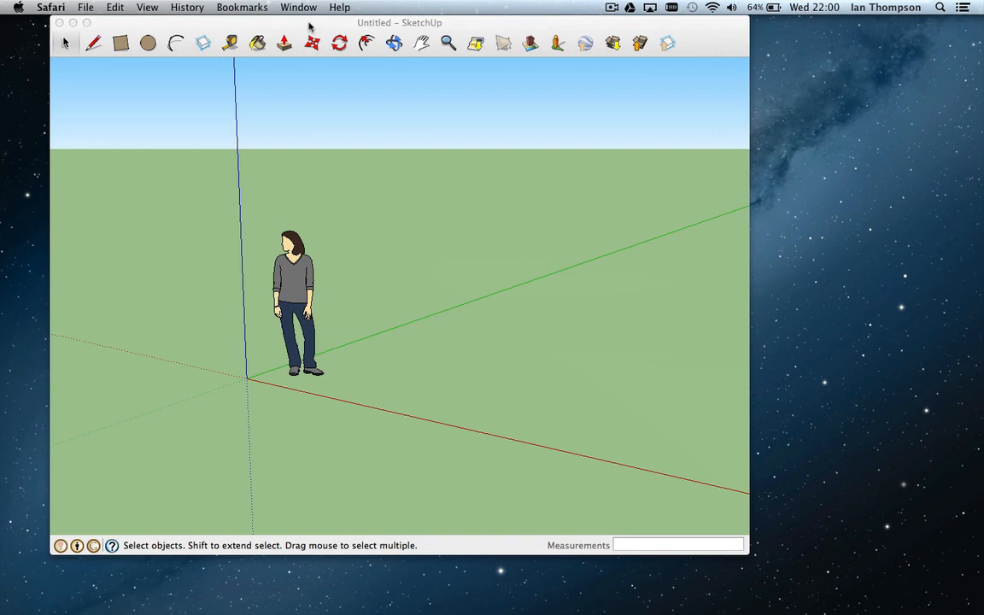
Step: Activate SketchUp and check the Camera and Tools menus for the Camera to LWS and Export LWO plugins
click(310, 28)
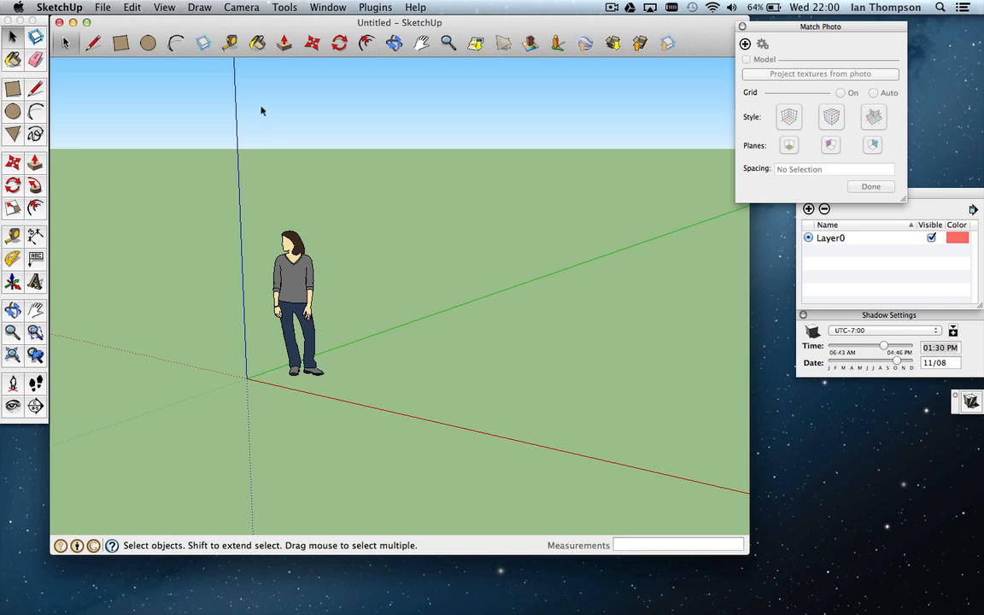
click(246, 10)
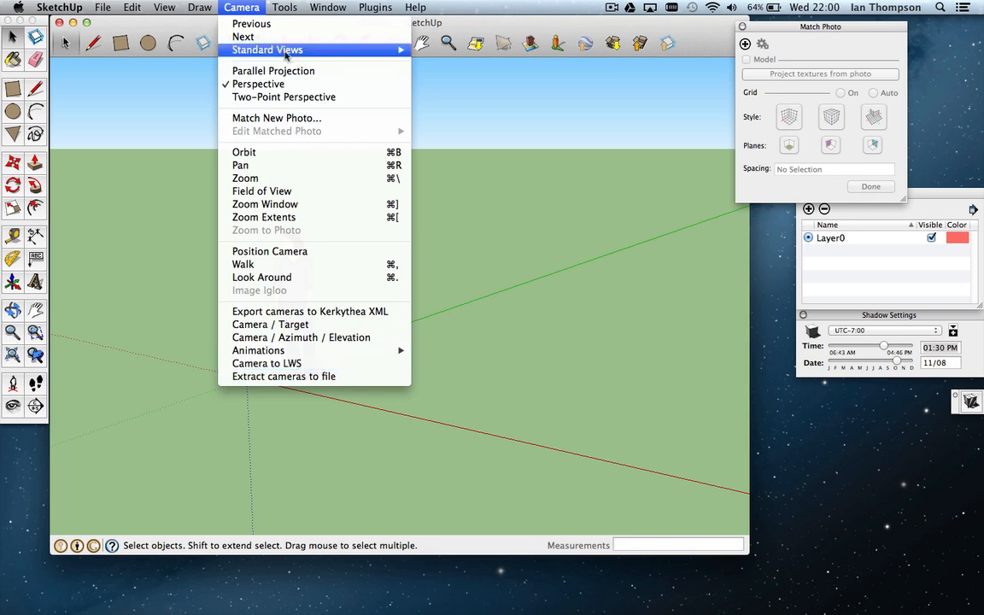
mouse_move(285, 11)
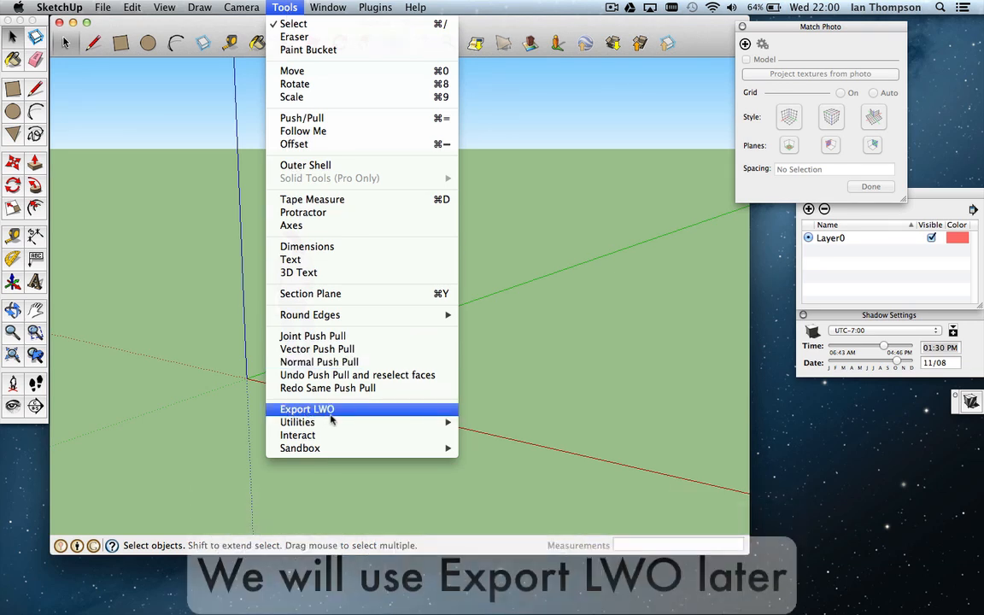
click(511, 314)
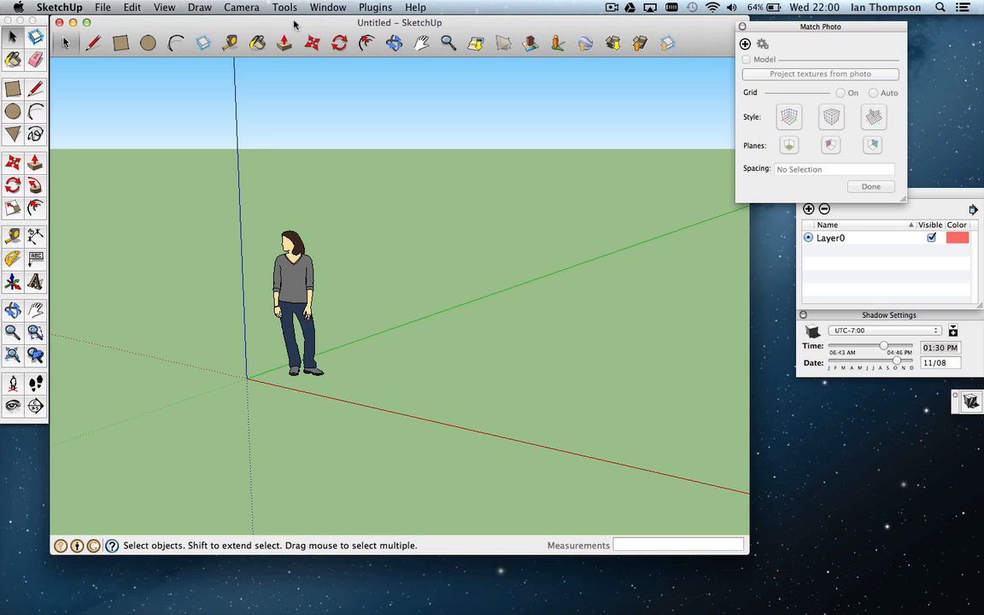
click(244, 8)
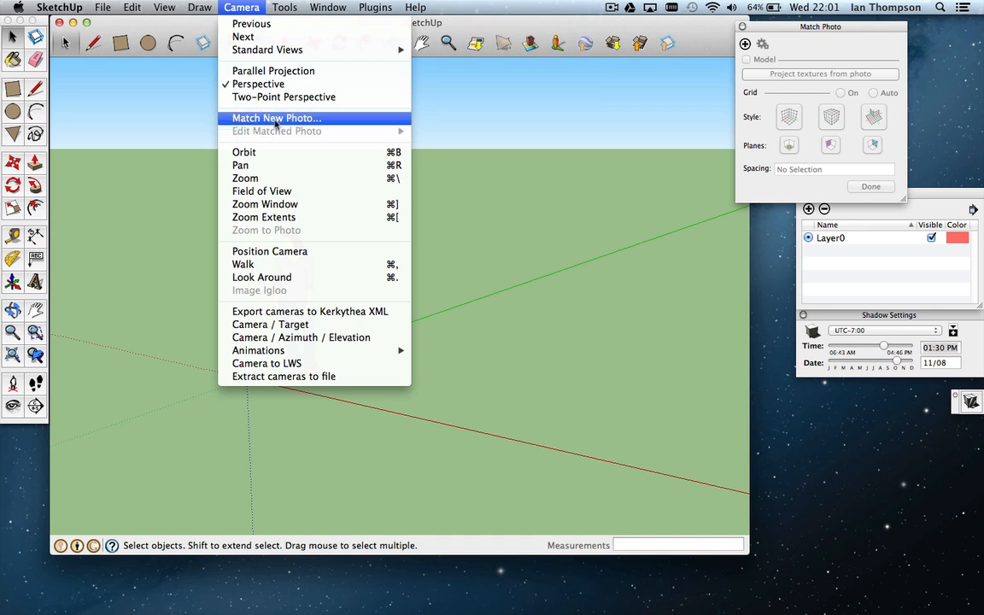
Step: Add camera_match_02 from the images folder as a new Match Photo
click(552, 23)
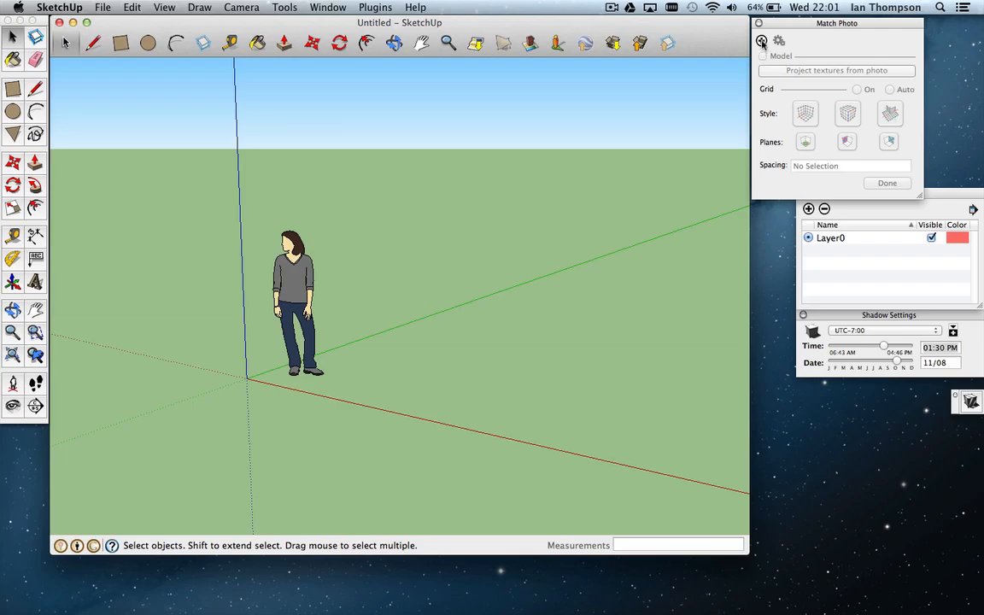
click(761, 42)
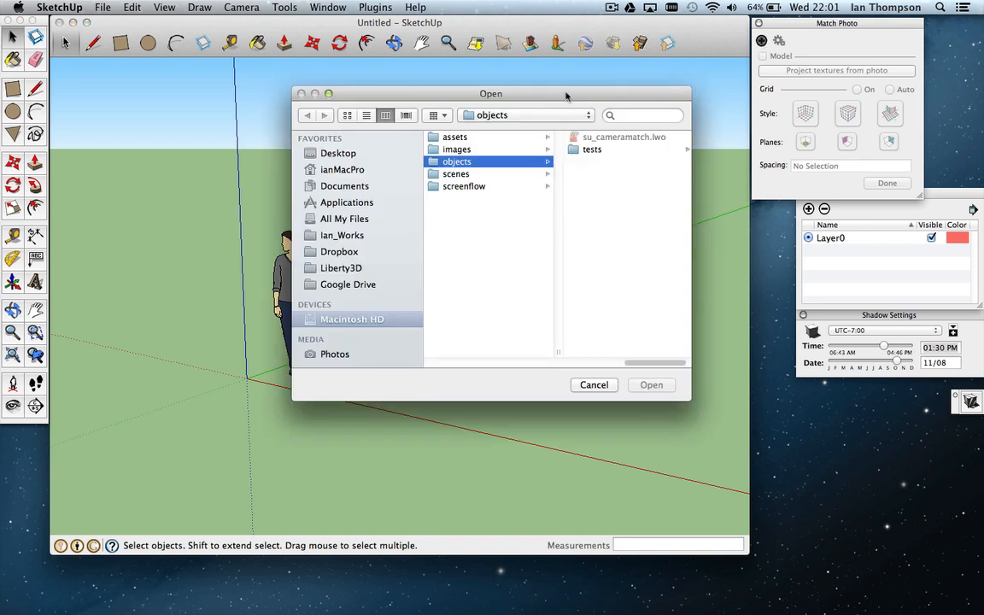
drag(565, 93, 556, 82)
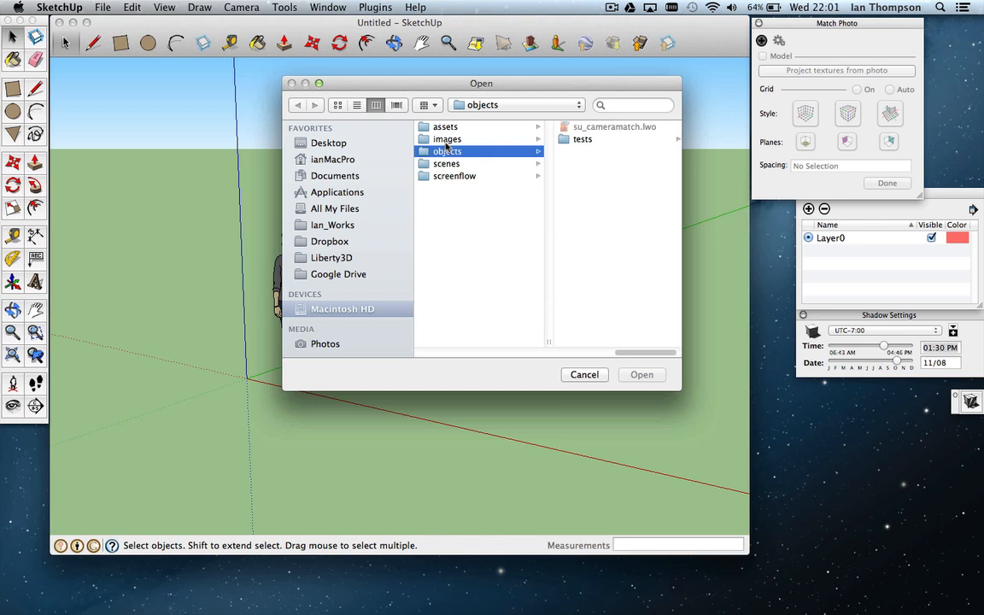
click(445, 140)
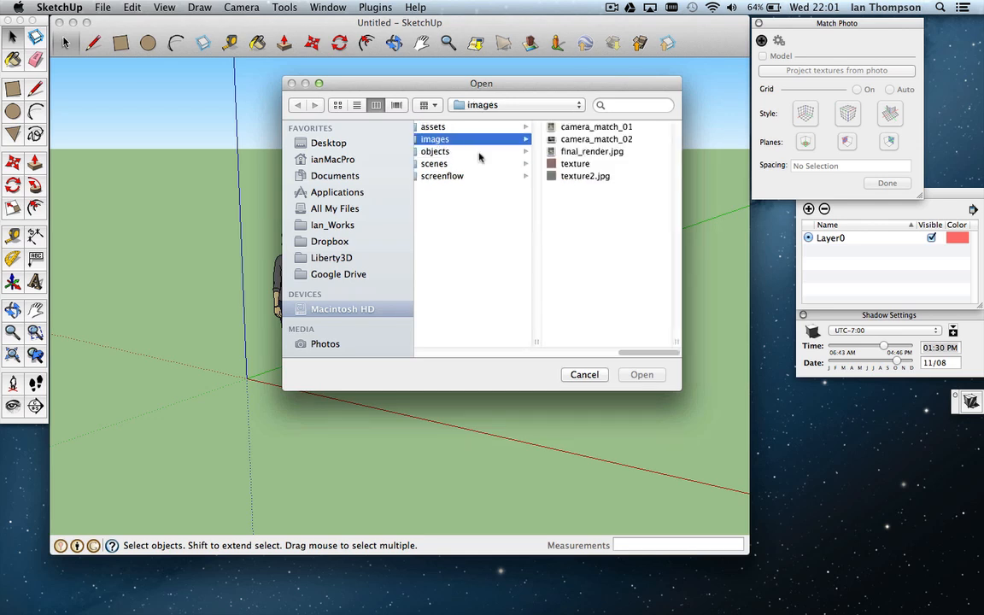
click(557, 140)
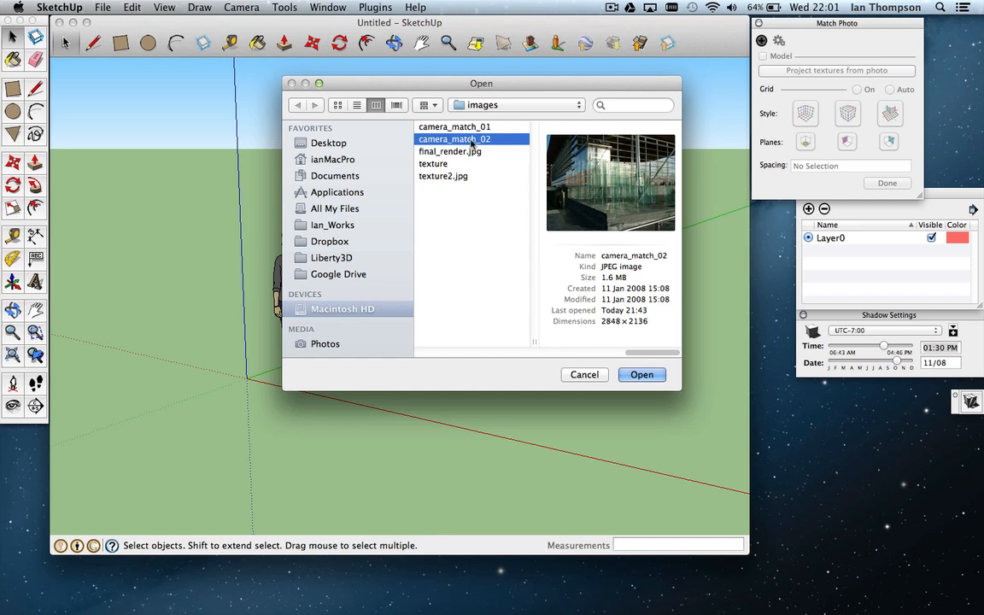
click(637, 375)
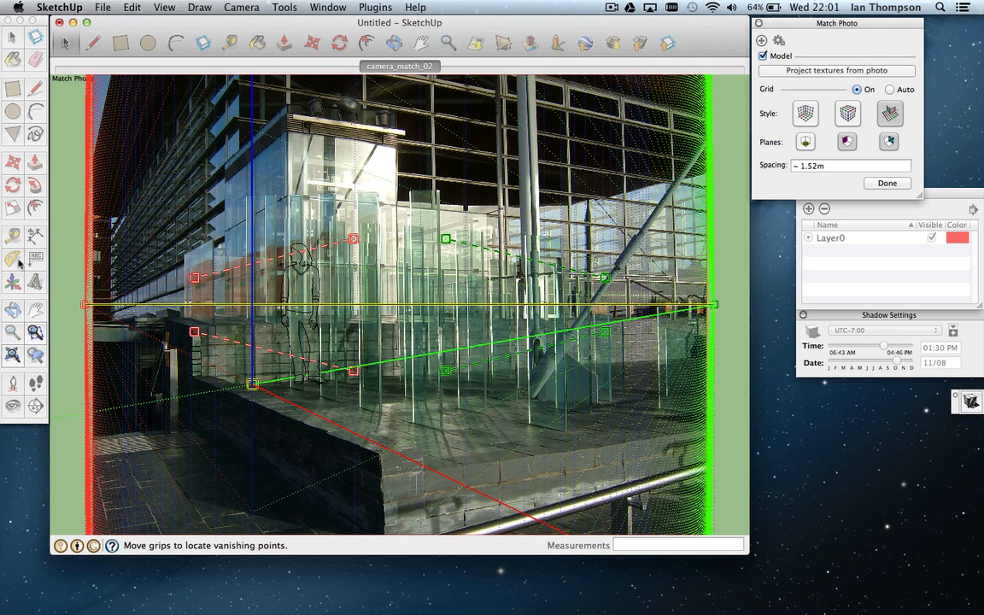
Step: Drag the Match Photo axis origin from the ledge's left end to a glass panel's foot mid-ledge
click(35, 341)
click(253, 386)
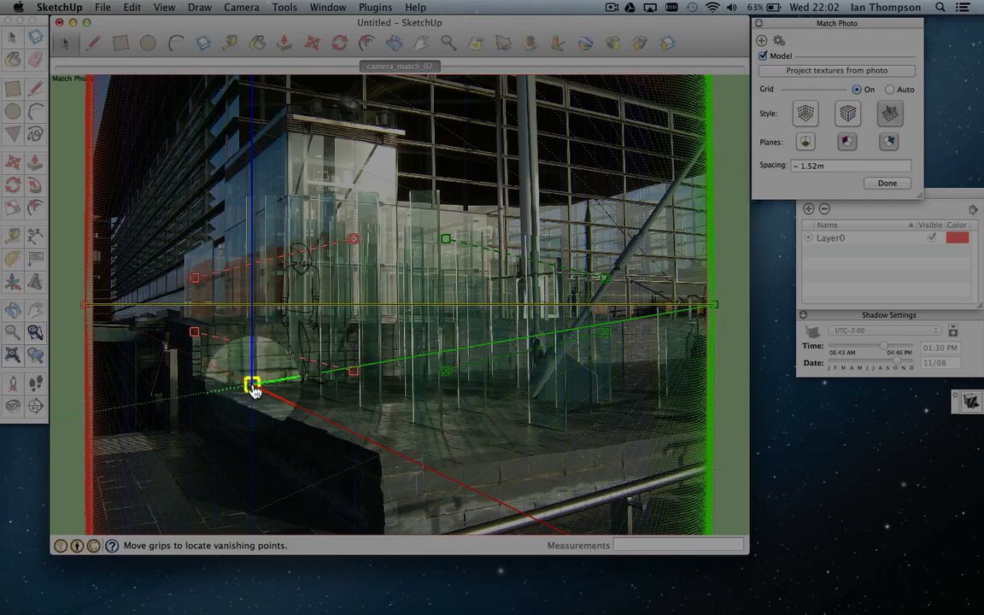
drag(252, 387, 453, 444)
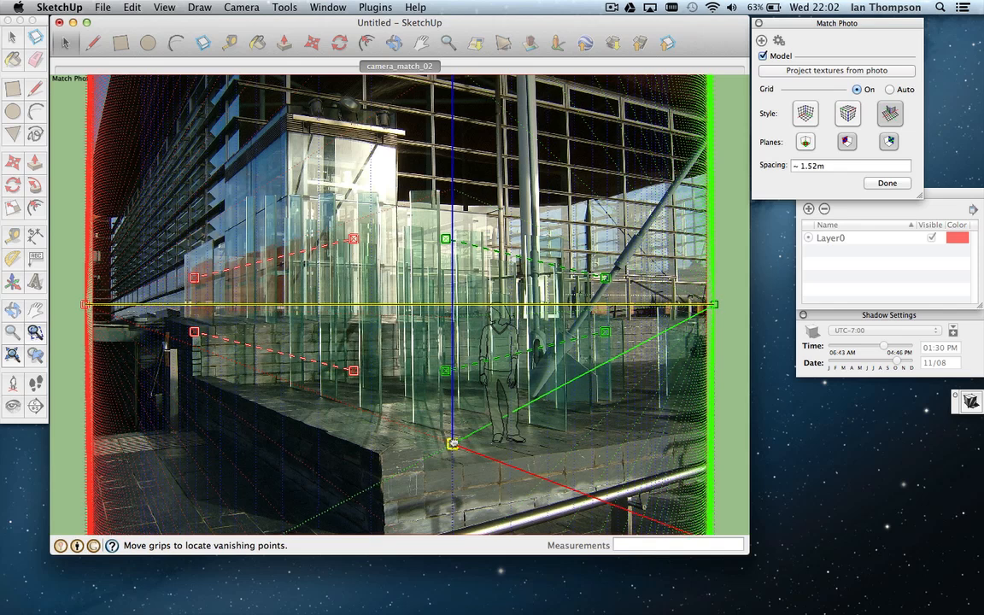
drag(453, 444, 440, 431)
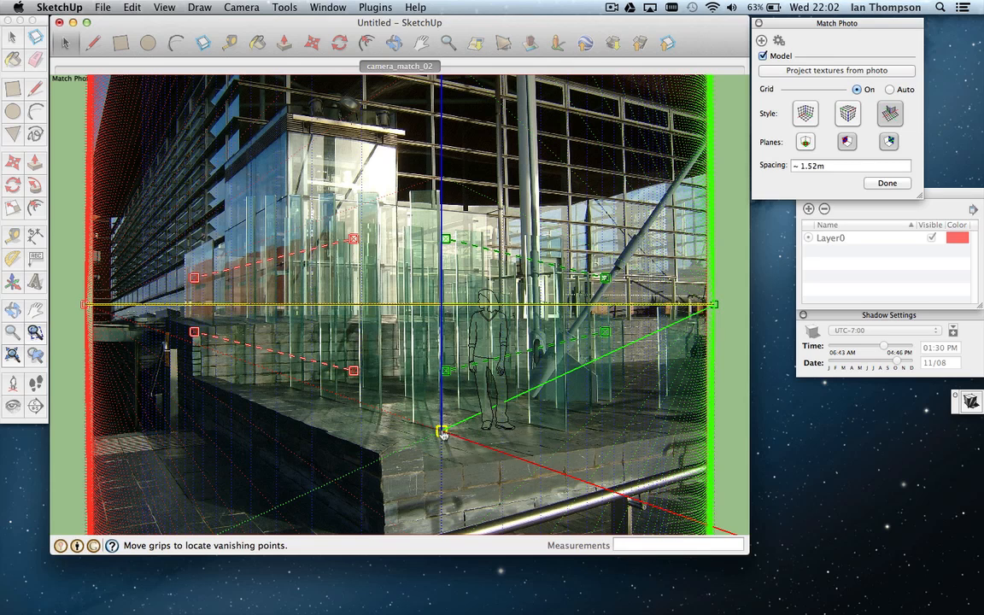
Step: Nudge the origin onto the glass post's base, then zoom out until the whole photo shows
scroll(441, 431, up, 8)
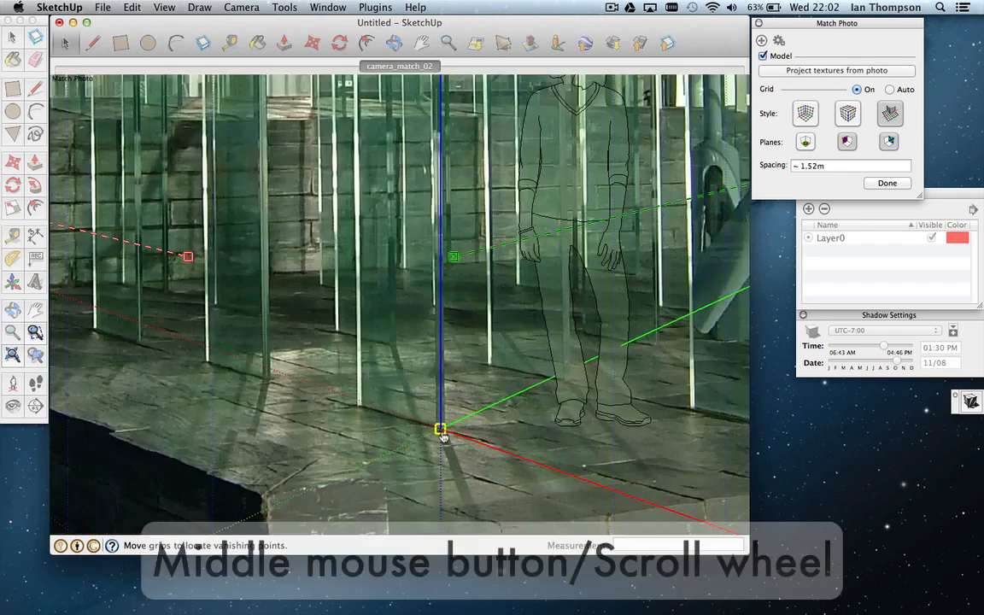
scroll(442, 433, up, 8)
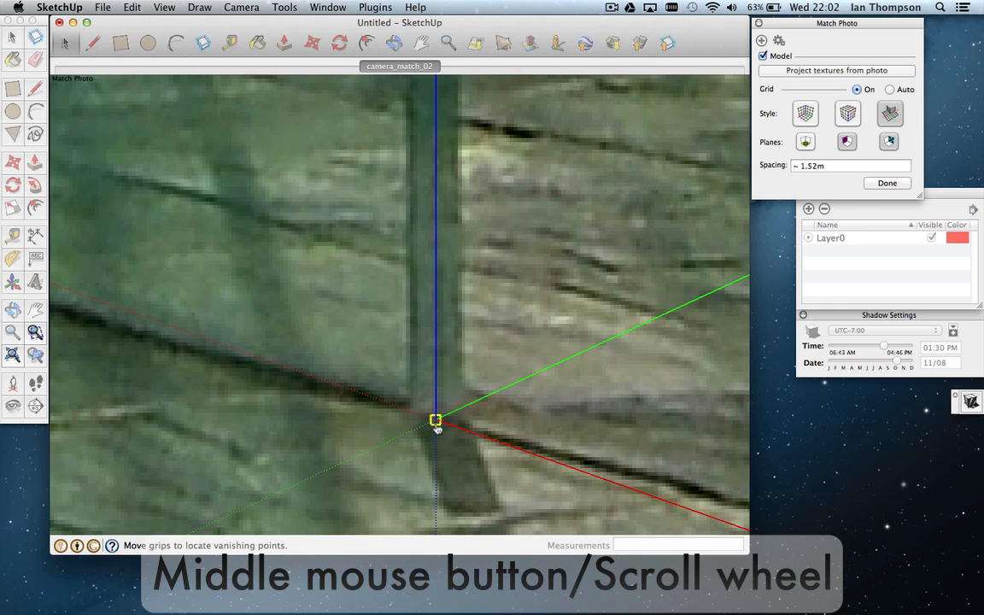
drag(436, 421, 411, 409)
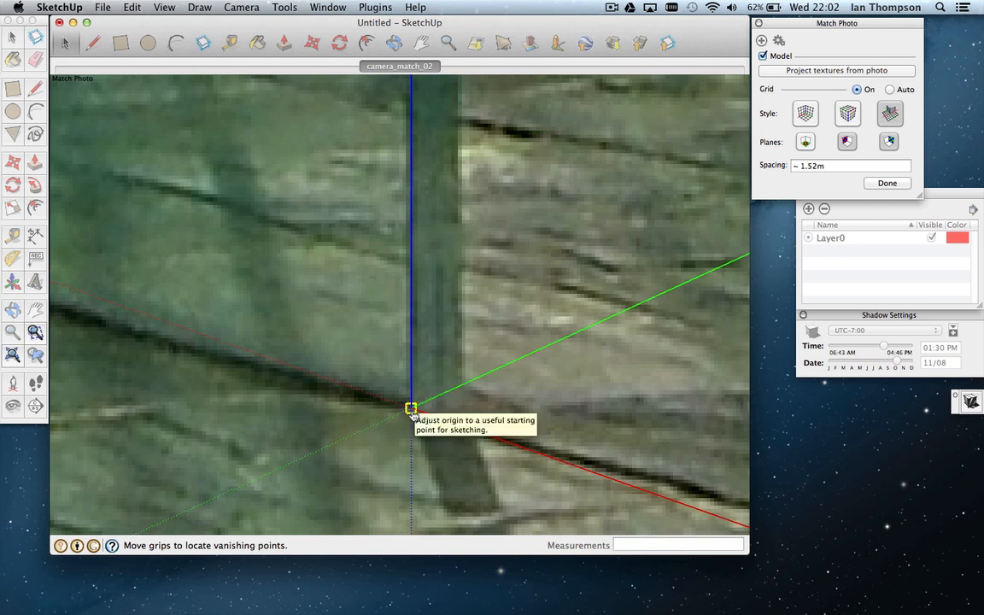
scroll(411, 410, down, 2)
scroll(412, 412, down, 3)
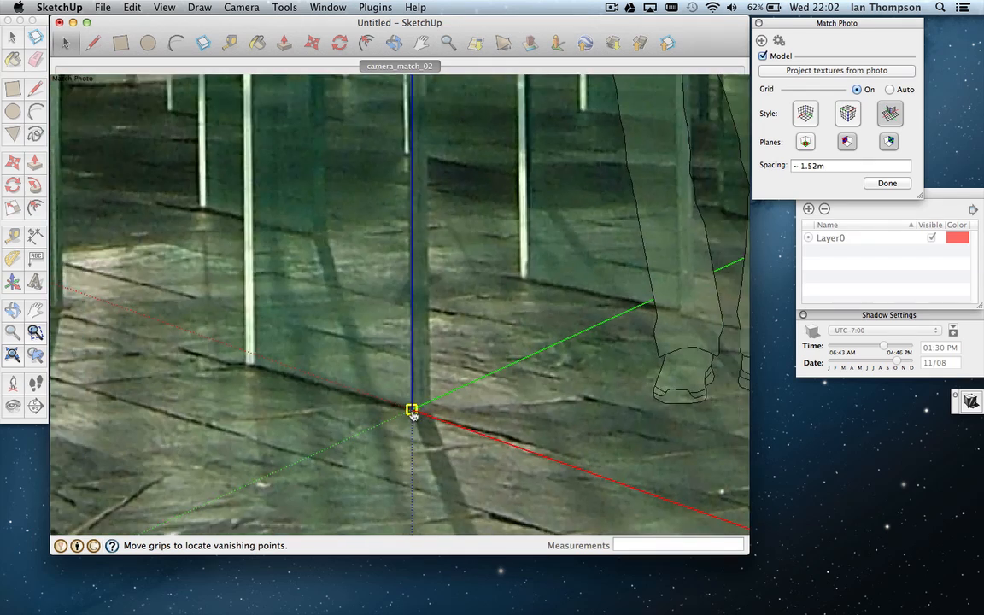
scroll(412, 412, down, 4)
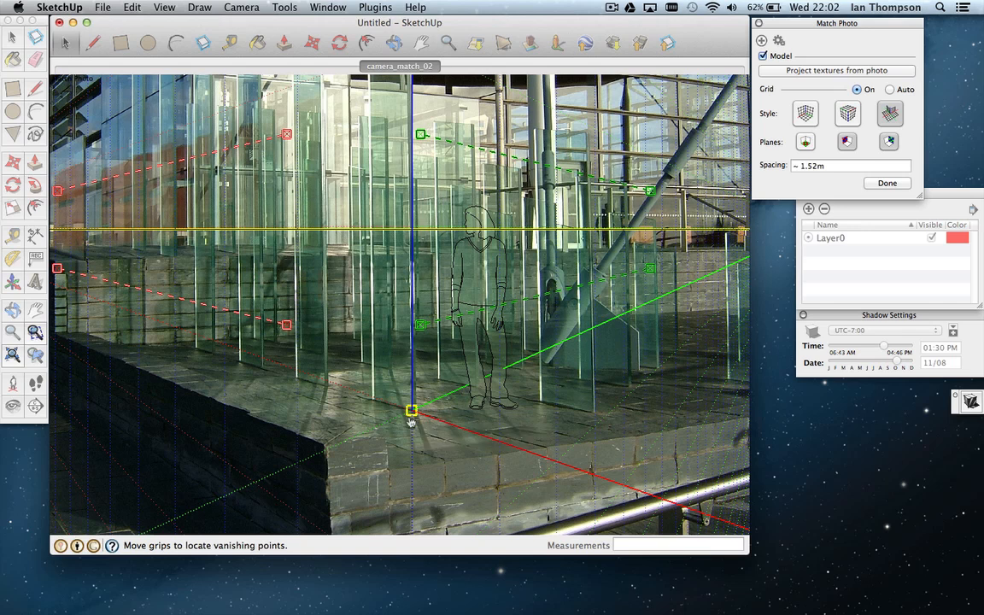
scroll(411, 418, down, 3)
scroll(411, 410, up, 4)
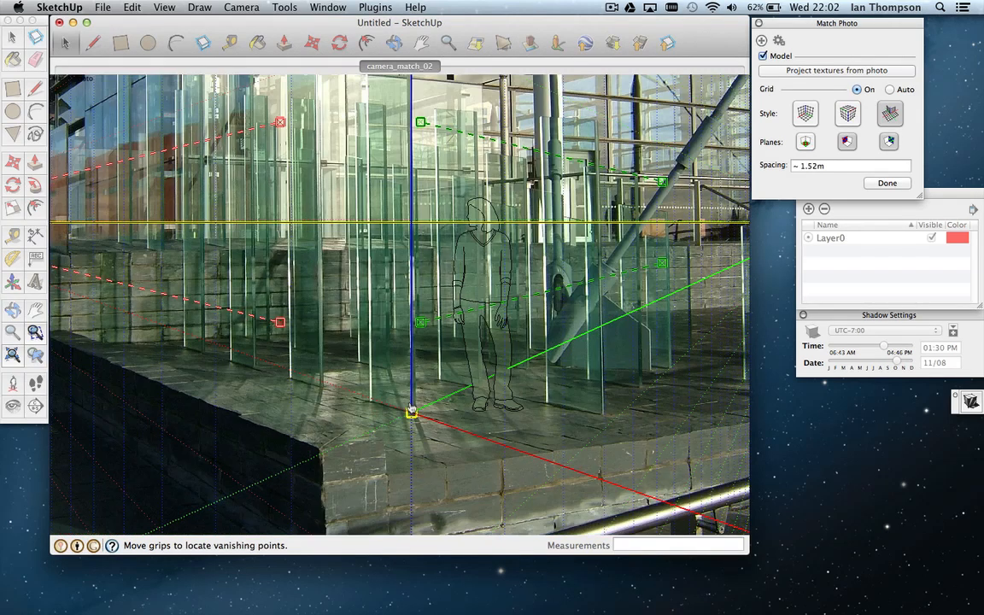
scroll(410, 410, down, 2)
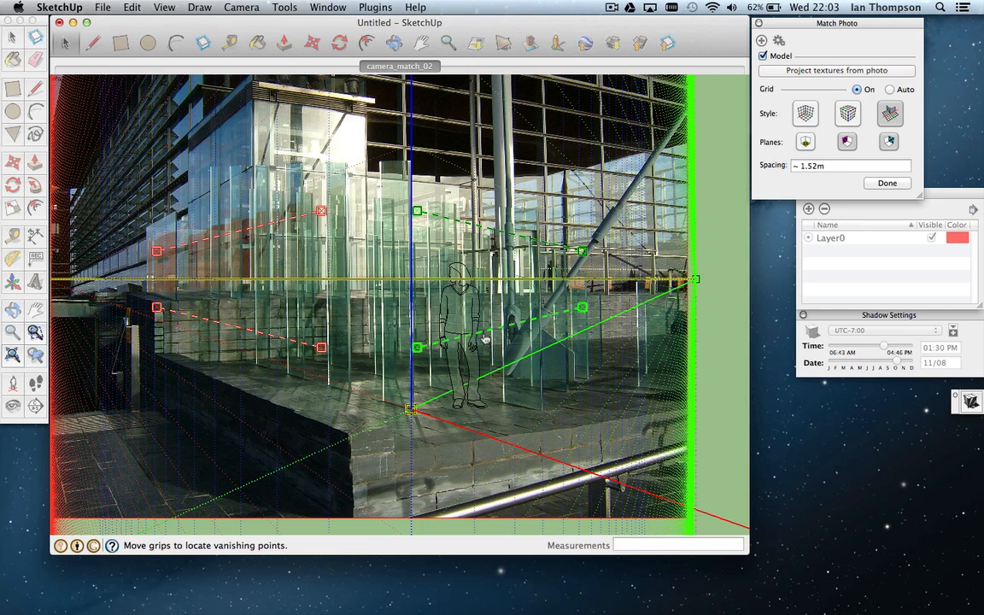
Step: Align the green lines to the ledge front and facade rails, the red lines to the side facade and ledge side
drag(485, 339, 510, 408)
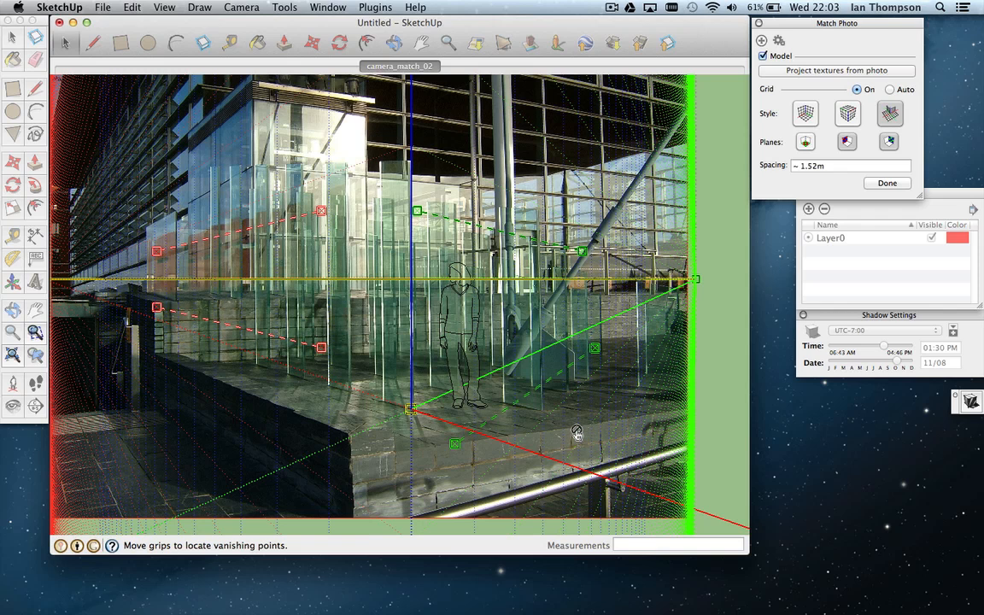
drag(460, 226, 461, 138)
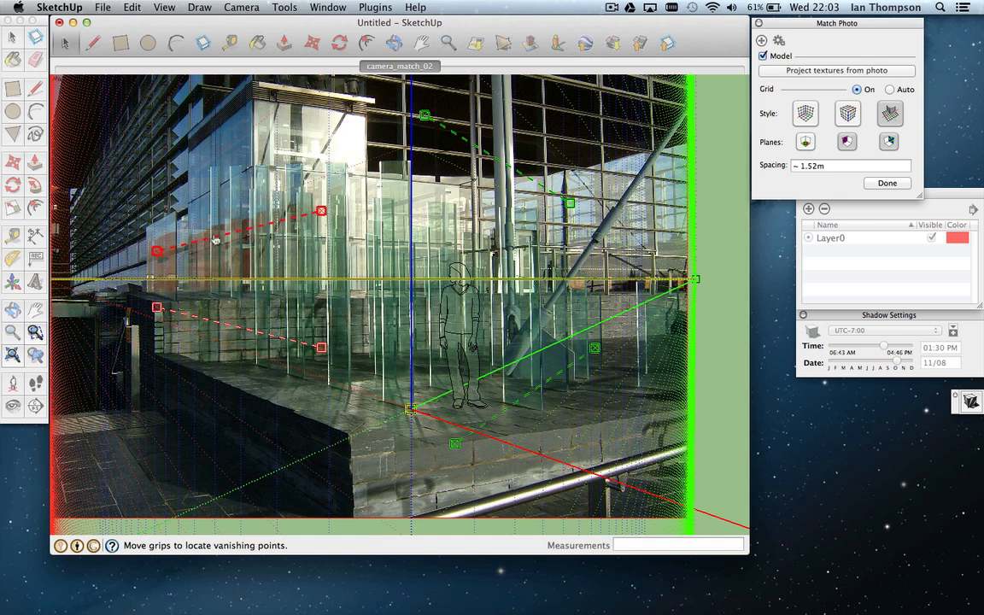
drag(218, 240, 123, 175)
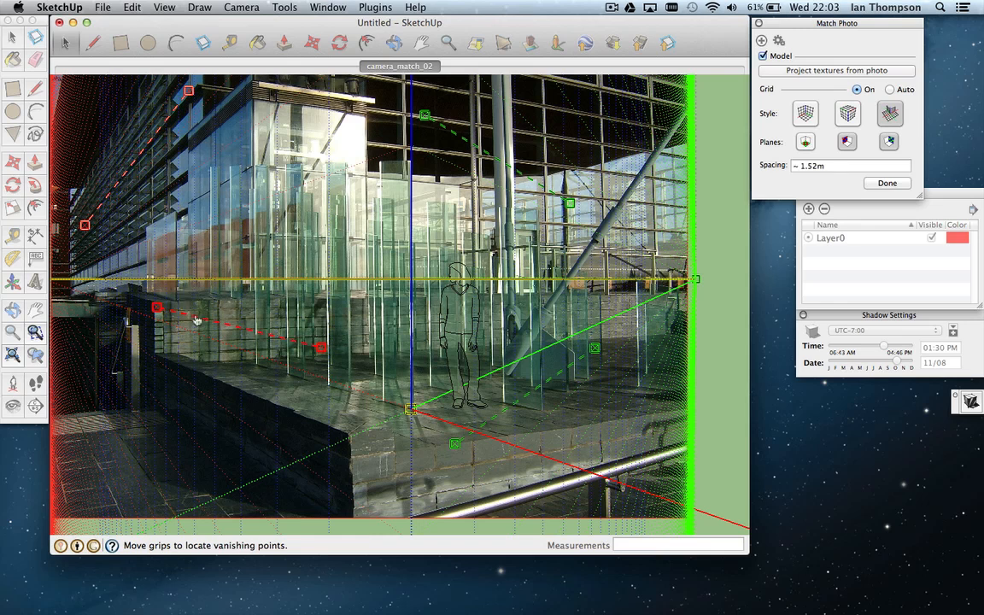
drag(195, 320, 196, 378)
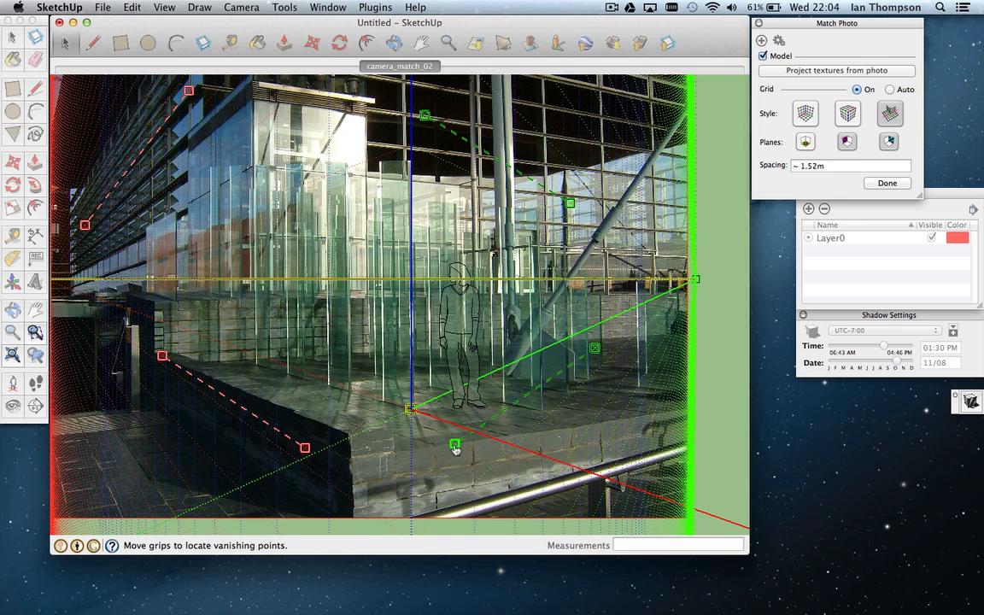
Step: Zoom in and fine-tune both lower green grips onto the ledge's front top edge
scroll(455, 450, up, 3)
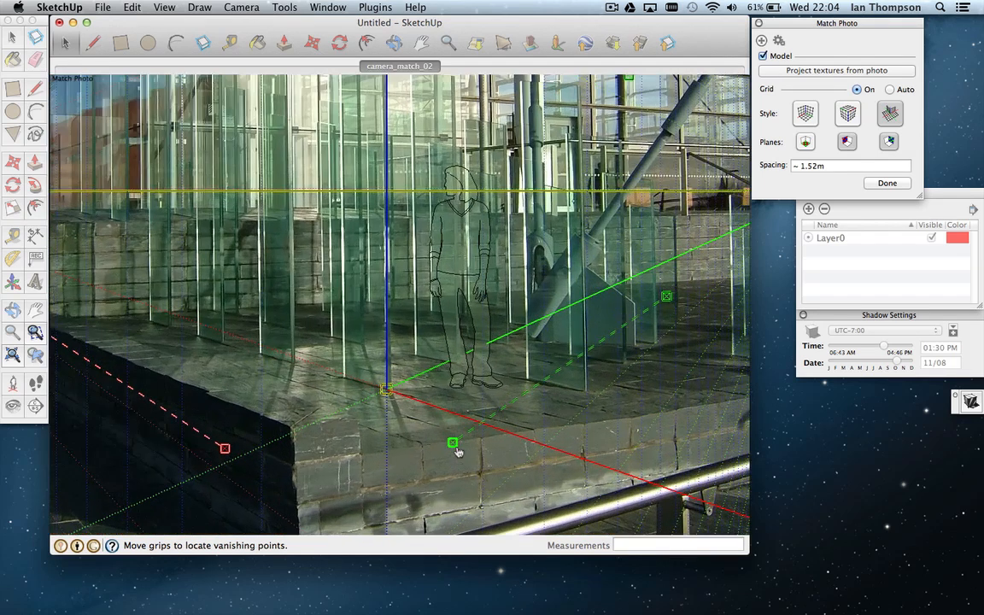
scroll(456, 451, up, 6)
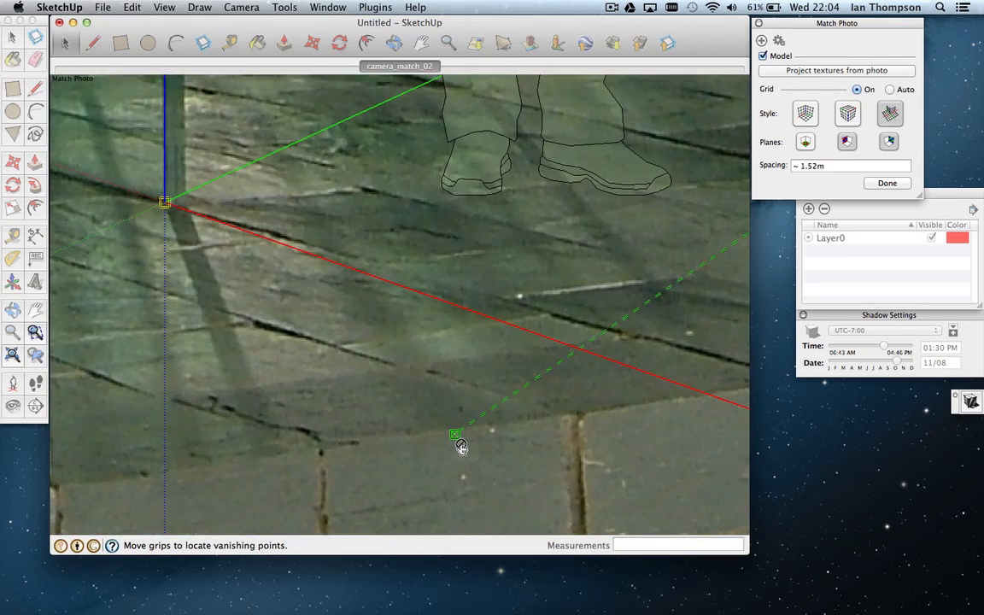
drag(455, 436, 574, 413)
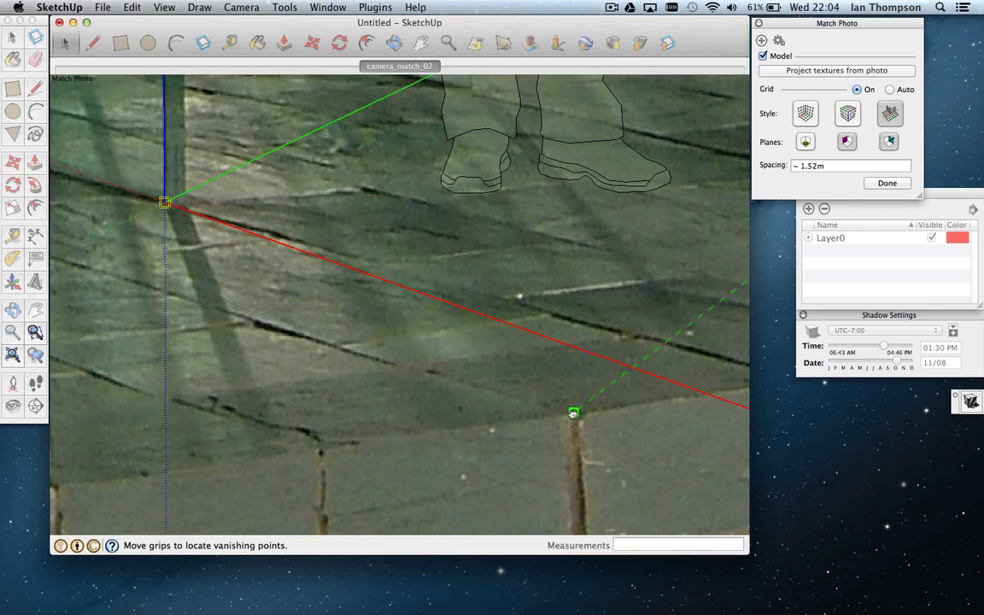
drag(573, 415, 554, 419)
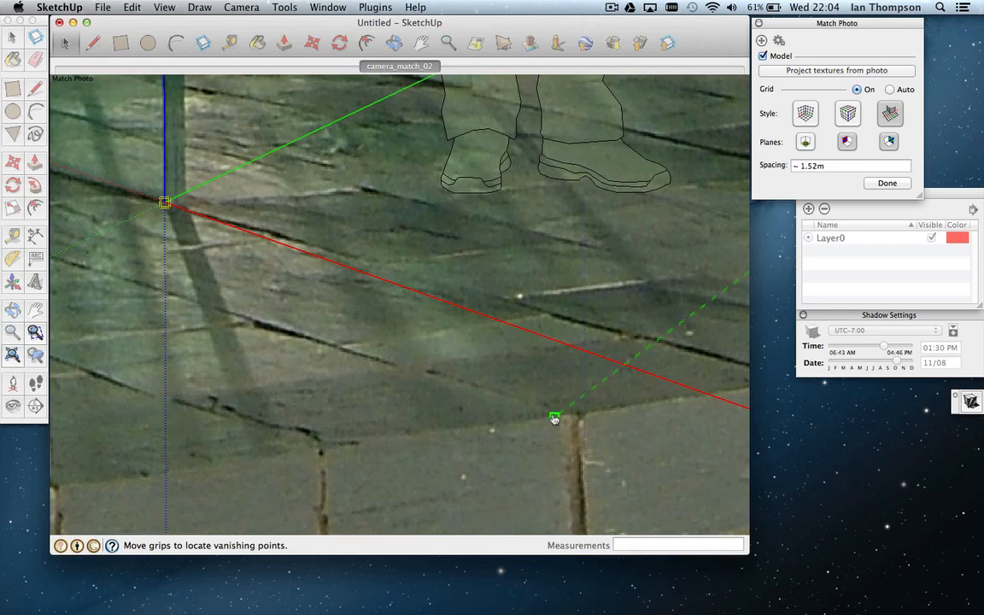
scroll(555, 420, down, 6)
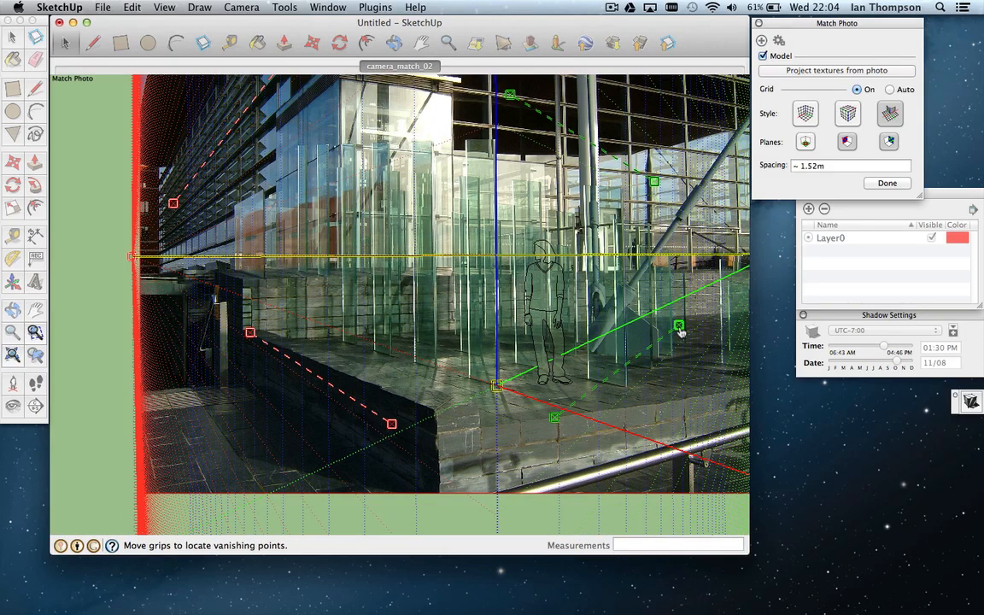
drag(679, 332, 674, 403)
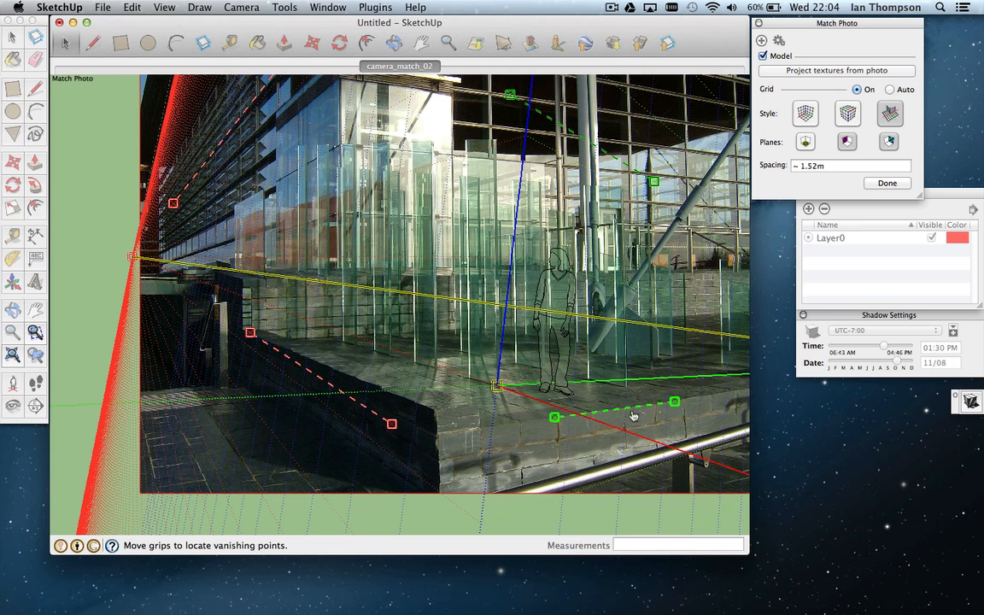
scroll(676, 408, up, 10)
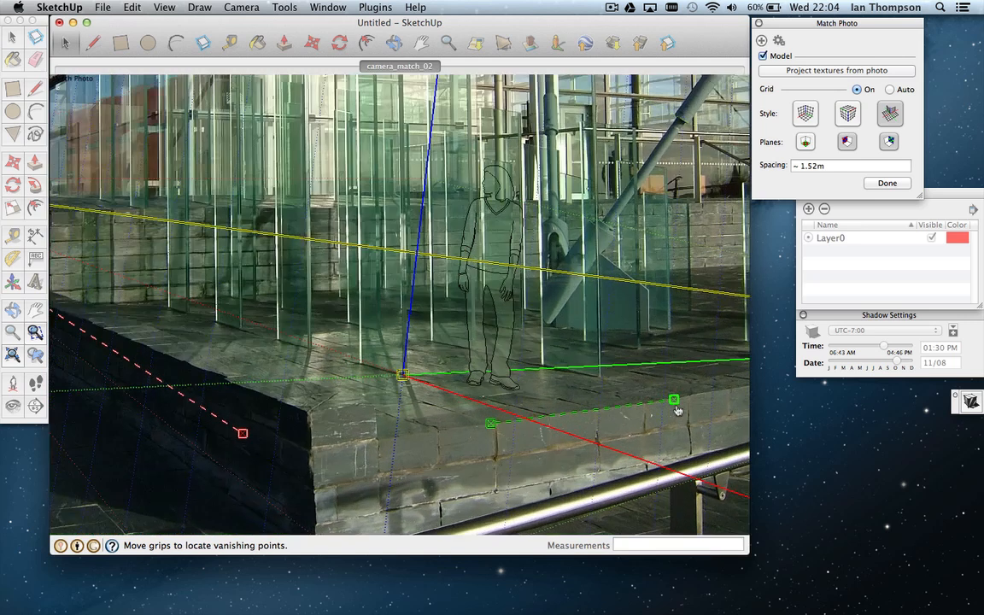
scroll(675, 403, up, 3)
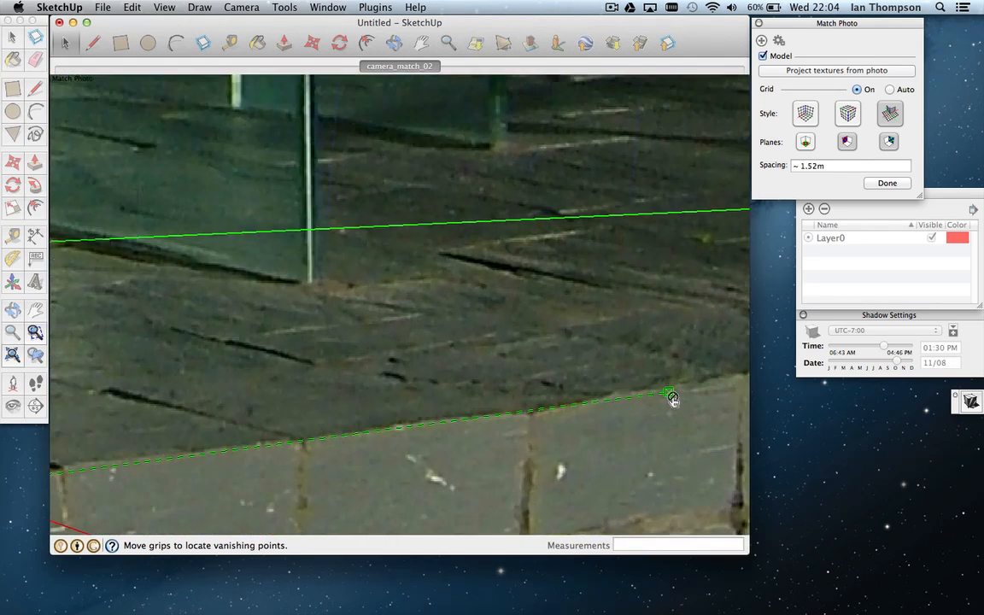
drag(671, 400, 539, 413)
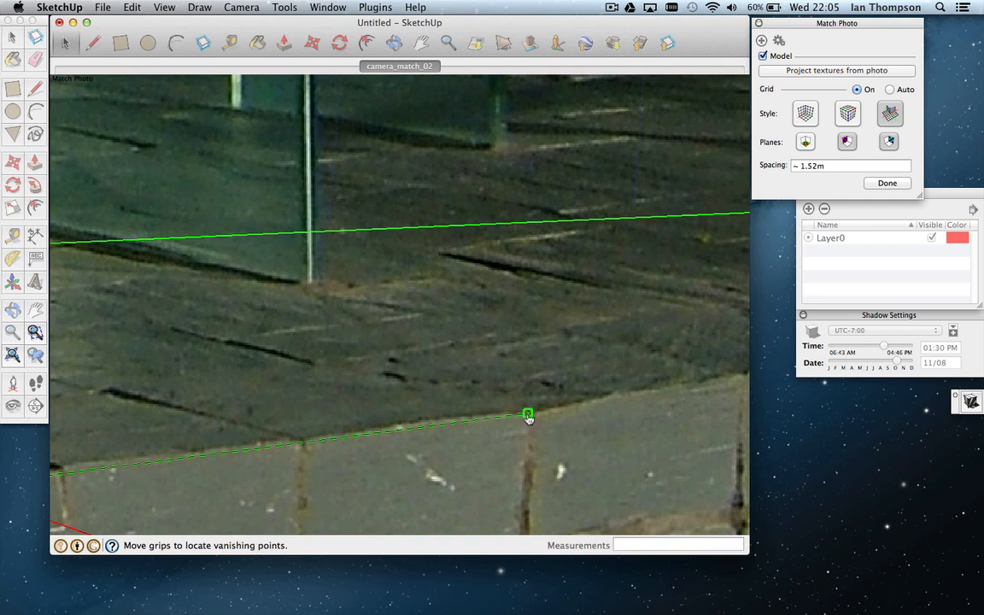
scroll(528, 416, down, 6)
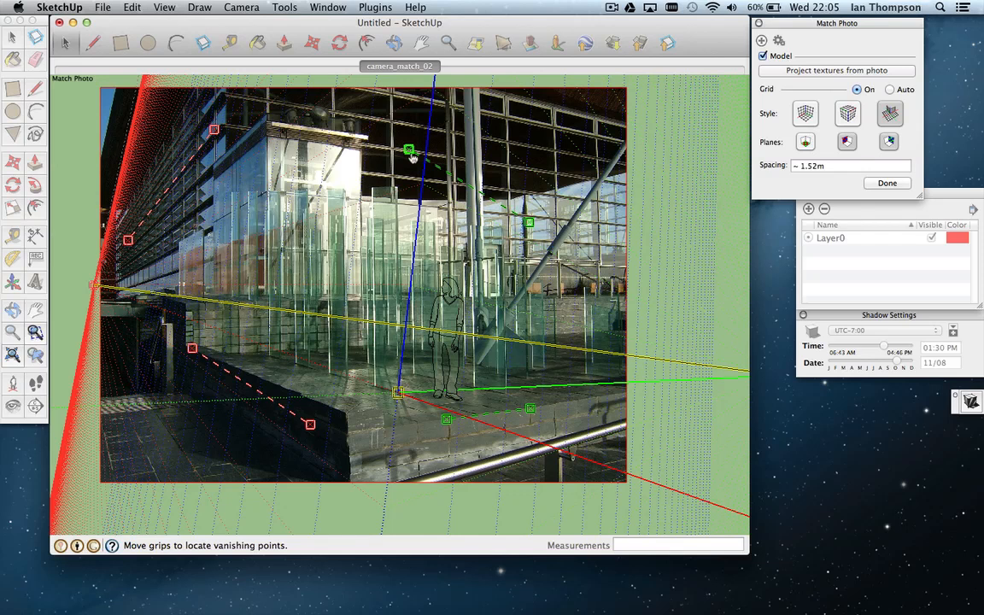
Step: Zoom in and place both upper green grips exactly on the facade's horizontal window rail
scroll(411, 157, up, 8)
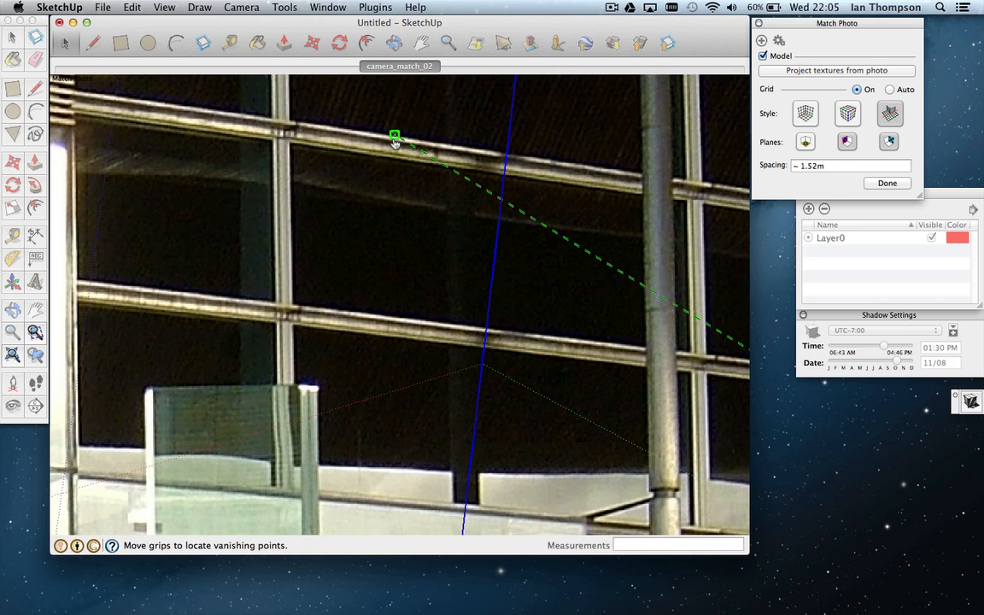
drag(391, 134, 285, 121)
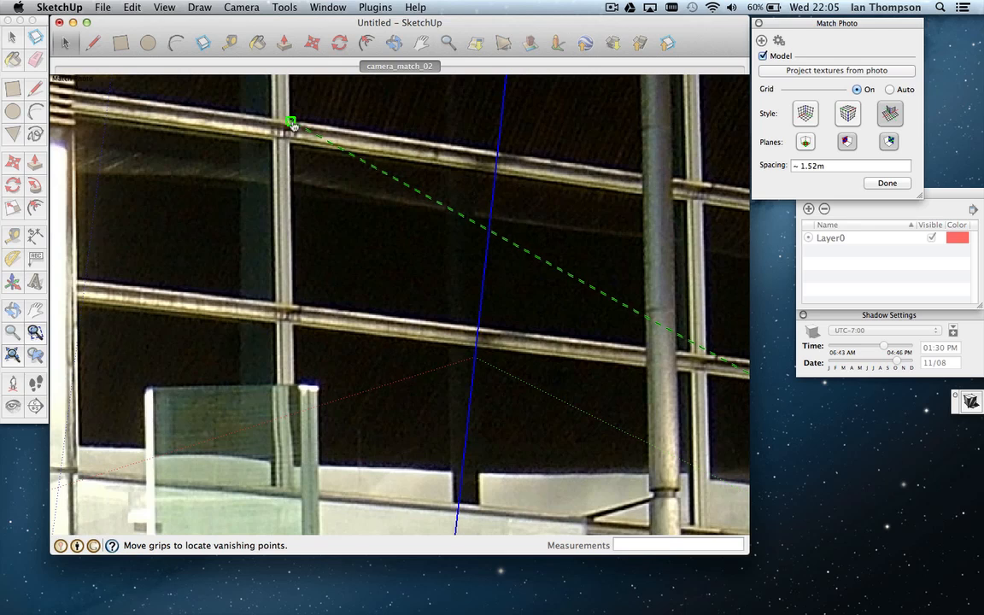
scroll(291, 124, up, 5)
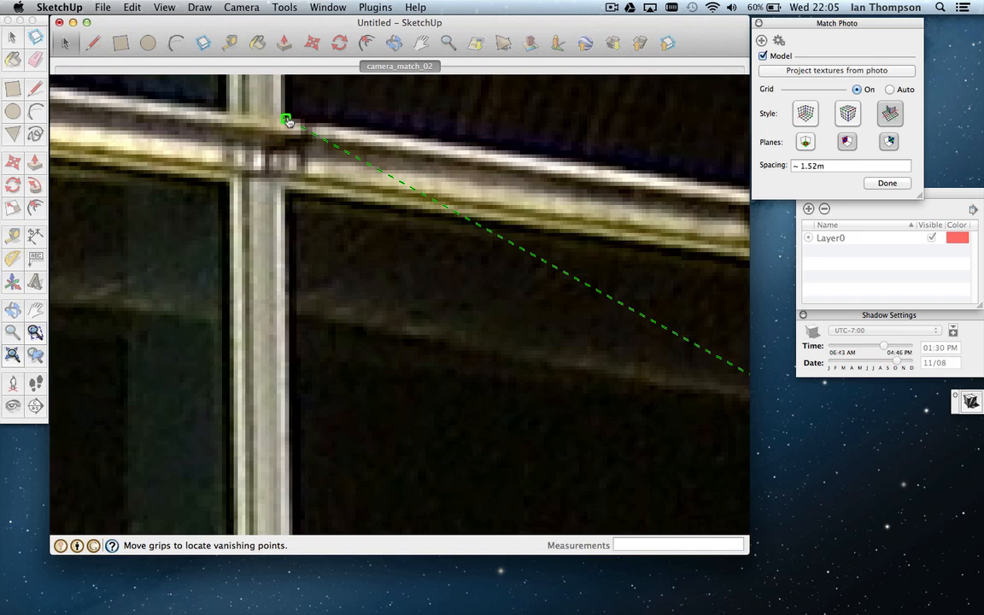
scroll(289, 122, down, 8)
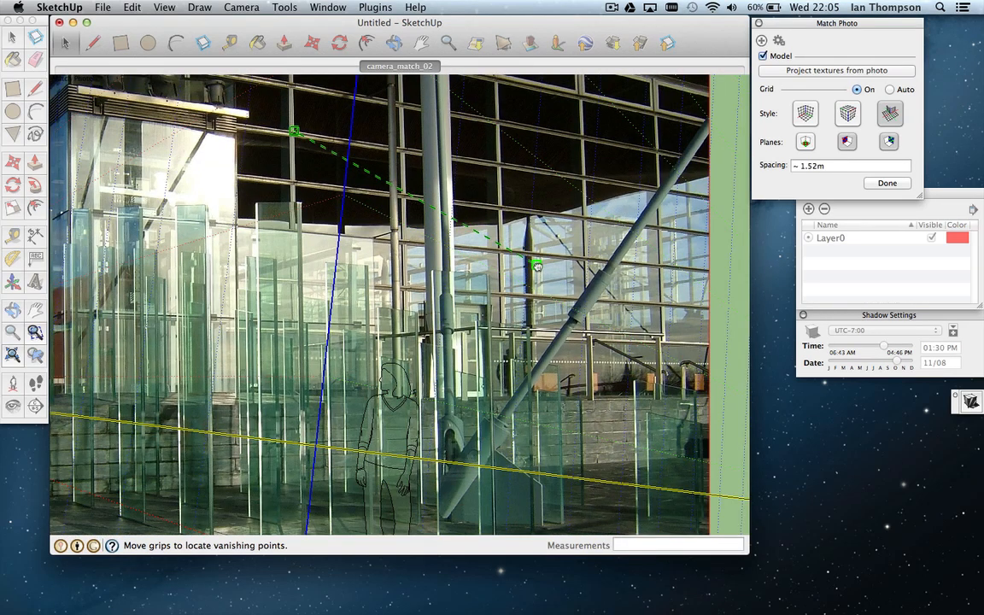
drag(537, 266, 501, 163)
scroll(501, 165, up, 10)
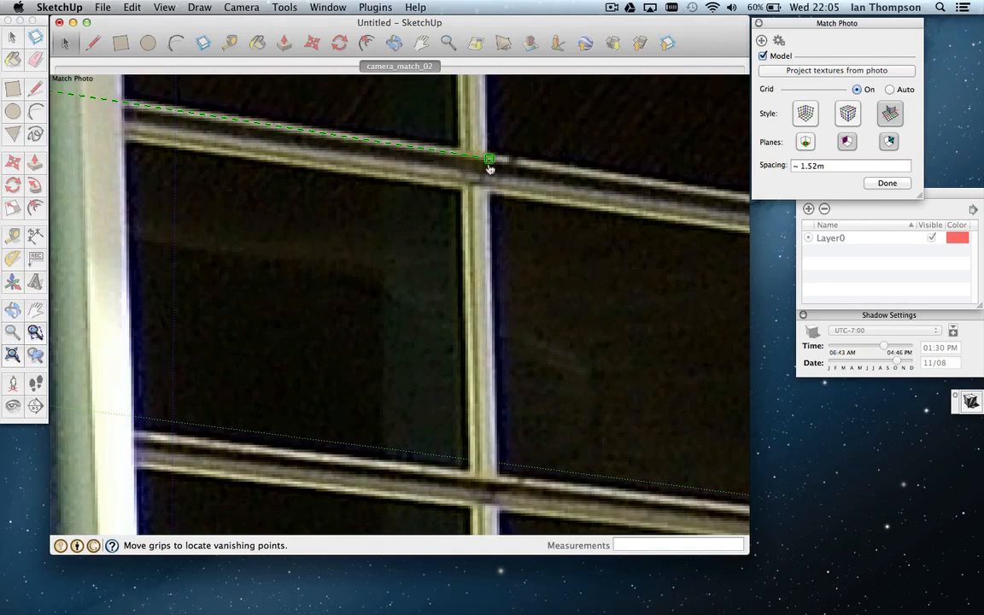
drag(491, 165, 459, 152)
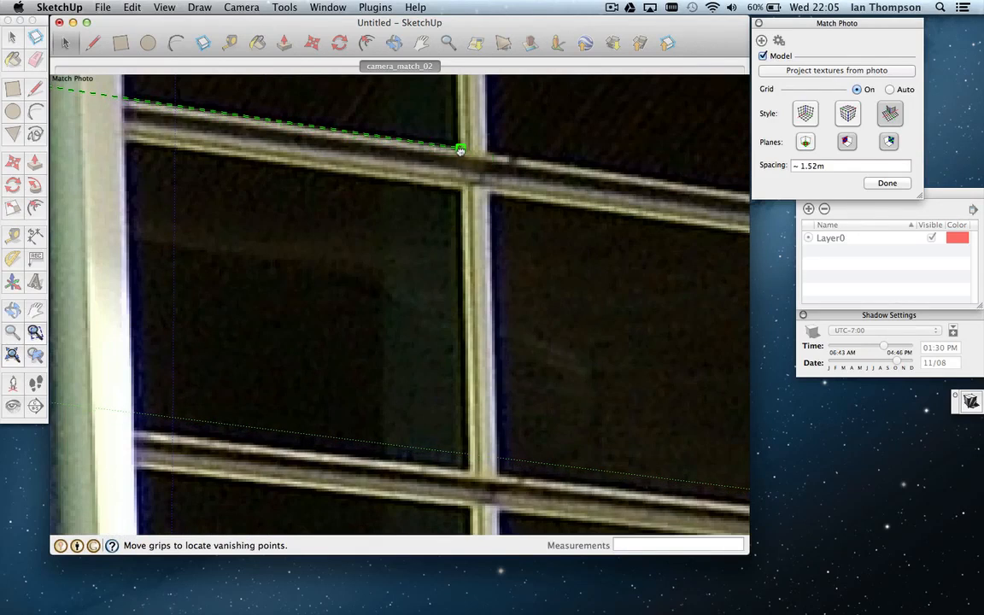
scroll(461, 154, down, 10)
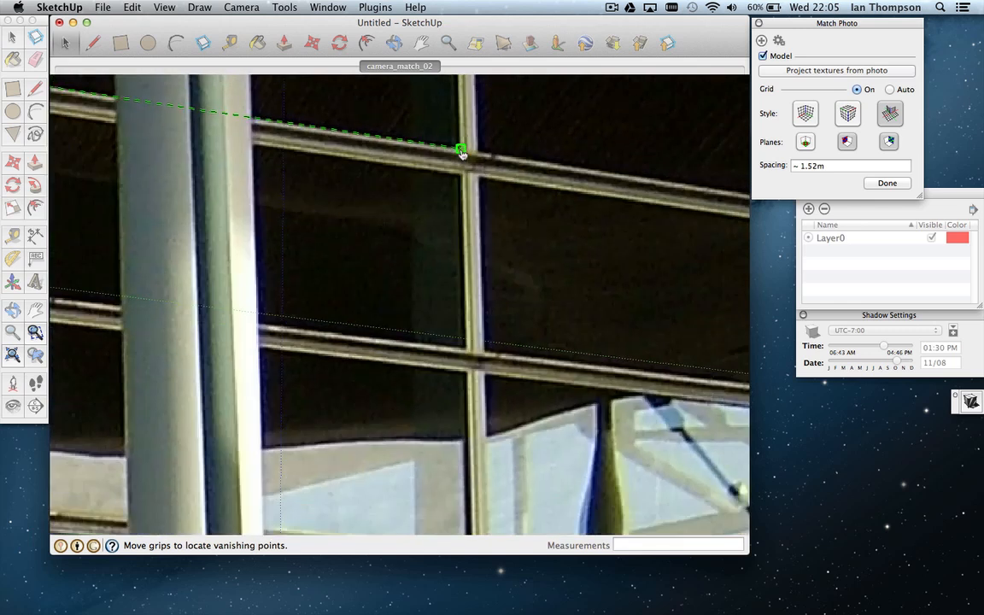
scroll(461, 155, down, 10)
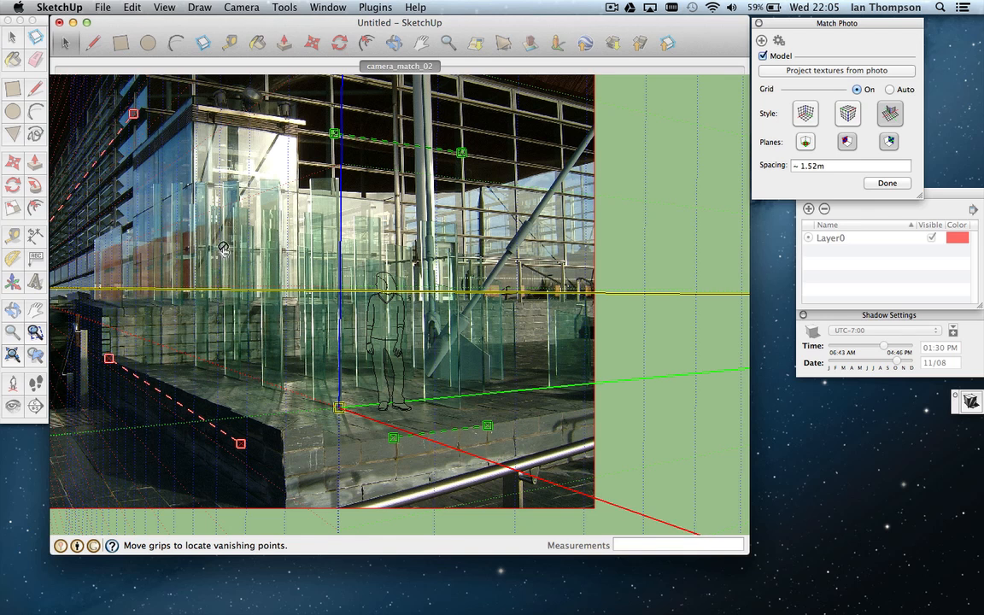
Step: Accept the Match Photo camera match, then pan the view to centre the photo
drag(113, 23, 114, 23)
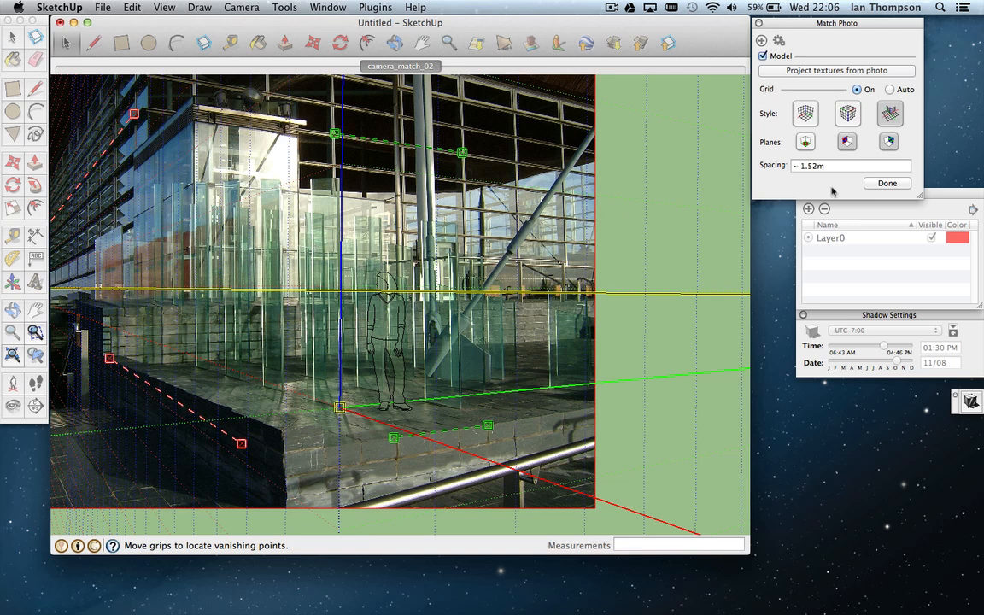
click(883, 184)
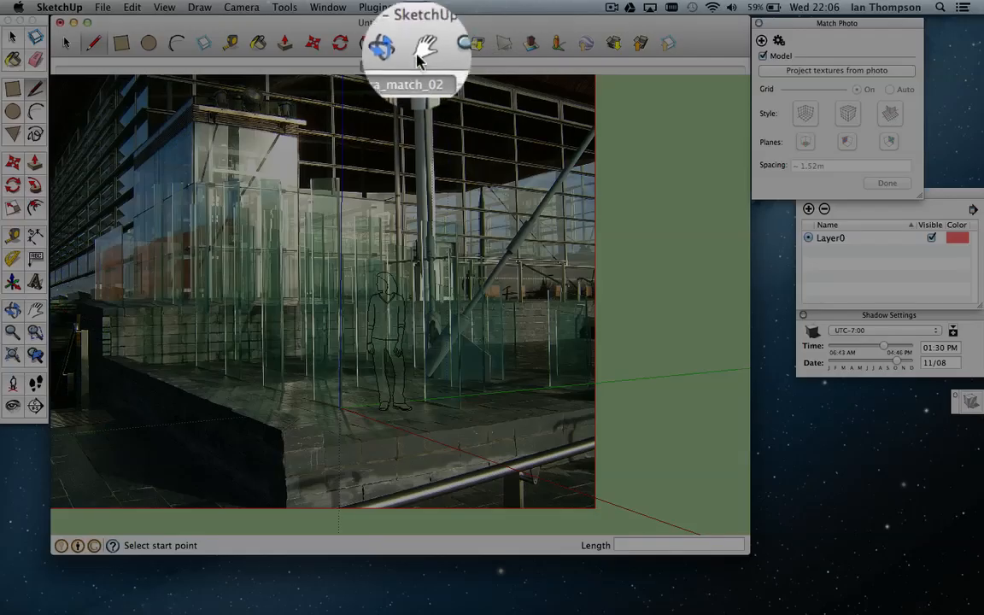
click(422, 43)
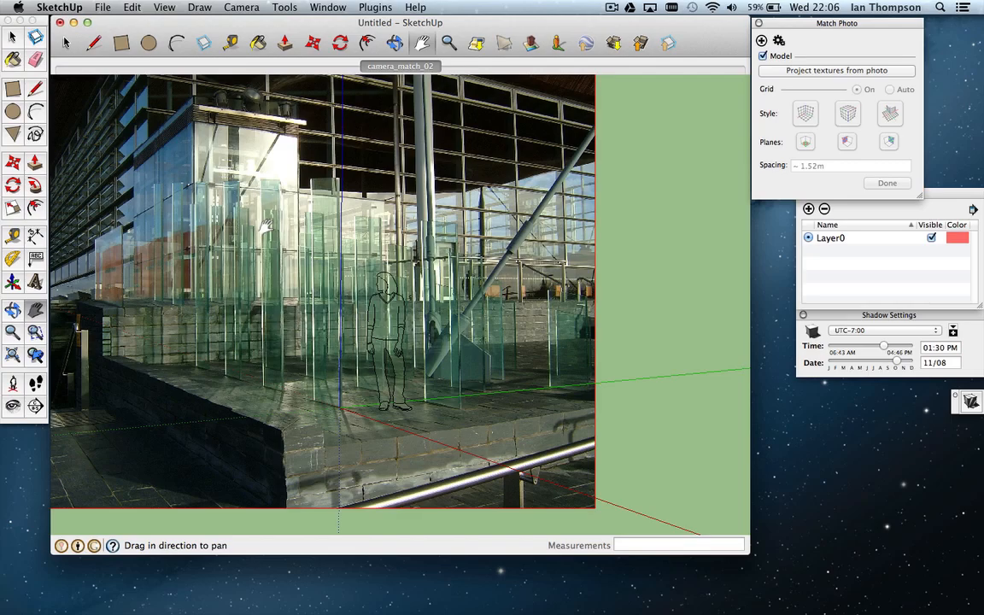
drag(218, 184, 334, 195)
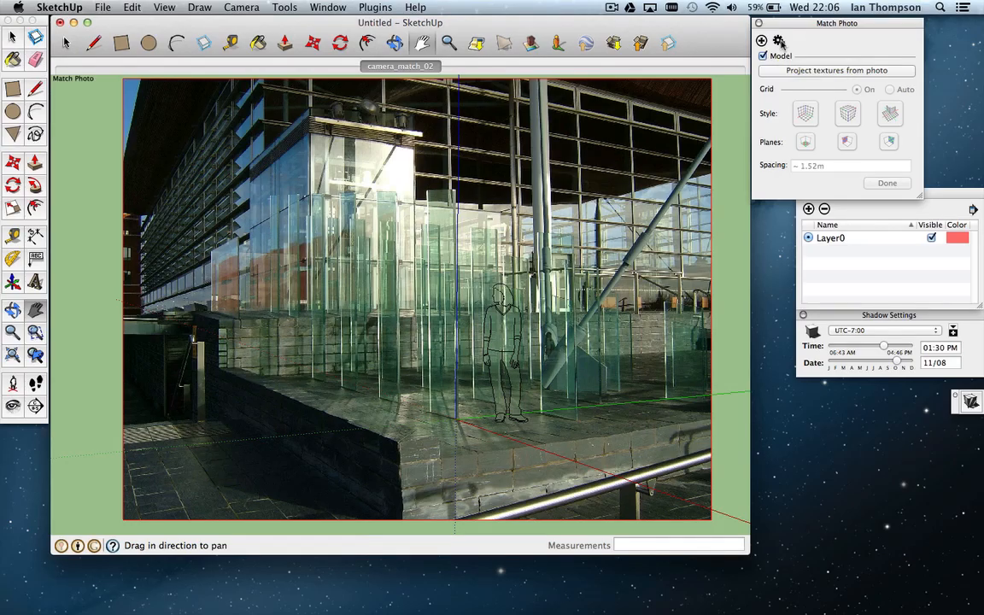
Step: Reopen Match Photo and align the upper red vanishing line with the facade beam edge
click(778, 41)
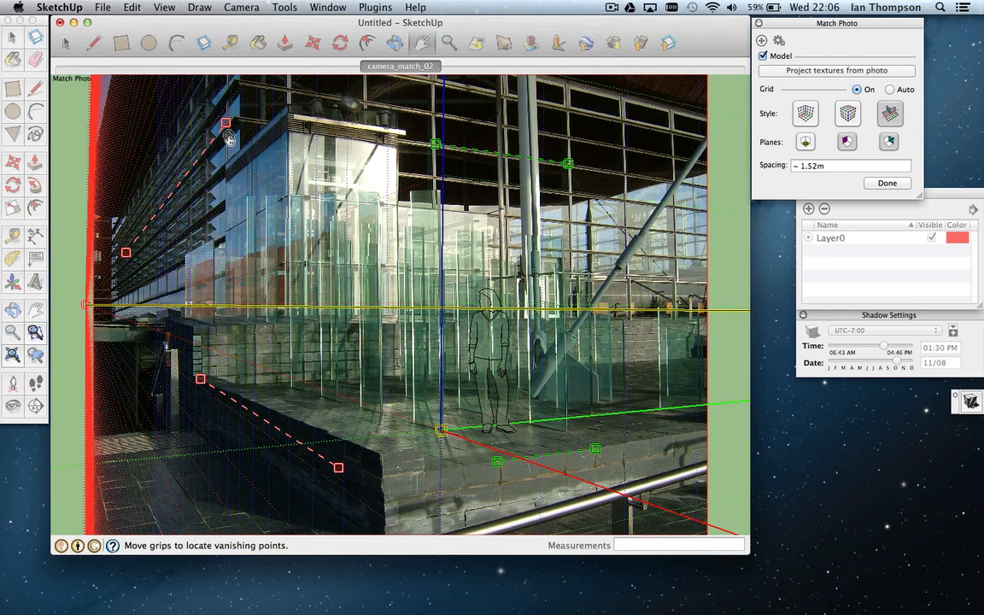
scroll(226, 128, up, 10)
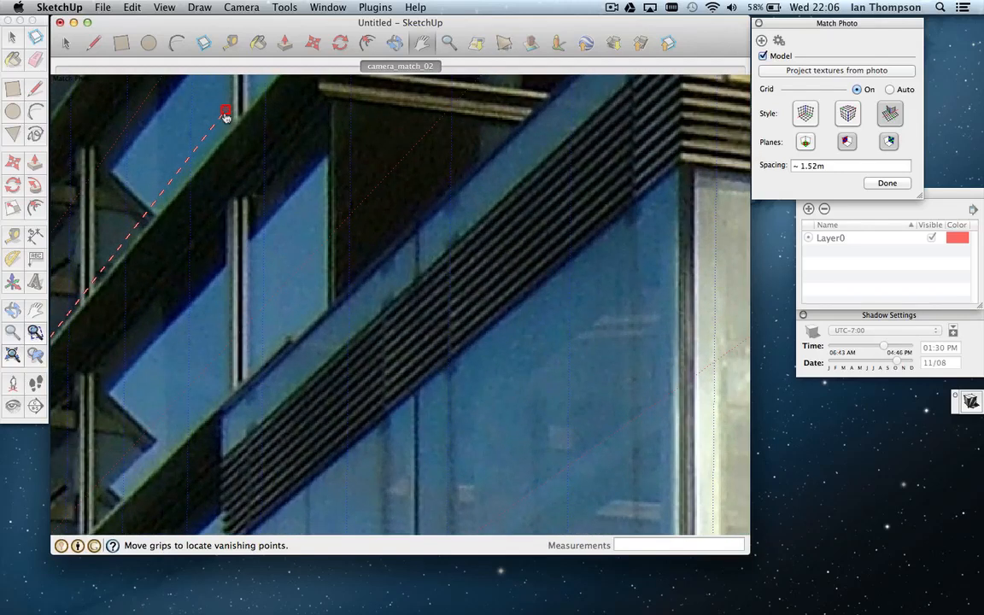
mouse_move(225, 117)
mouse_down()
mouse_move(222, 132)
mouse_move(231, 126)
mouse_up()
scroll(231, 127, down, 10)
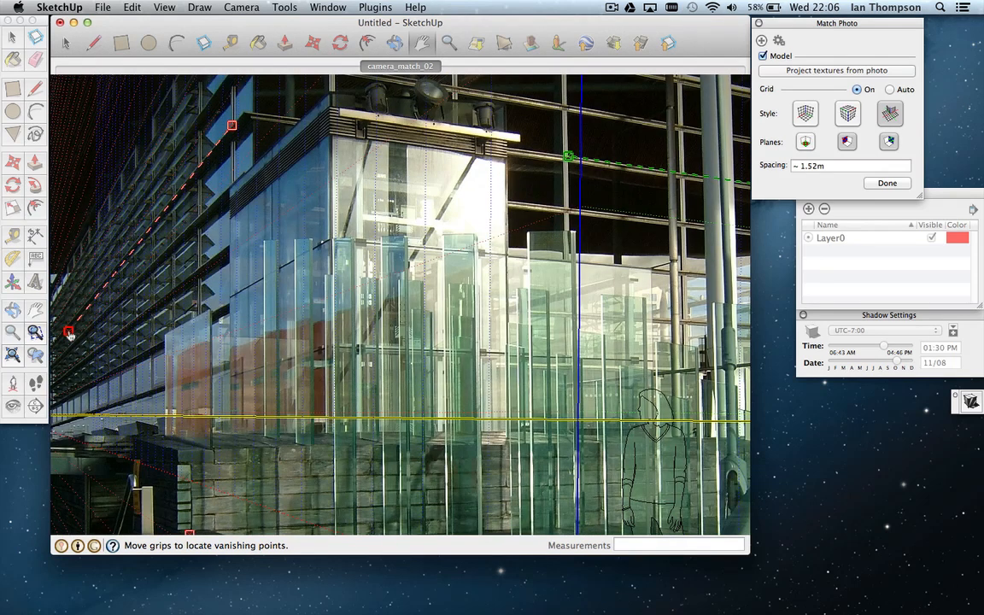
Step: Run the other red line along the facade with its grip on a louvre edge
drag(69, 334, 131, 246)
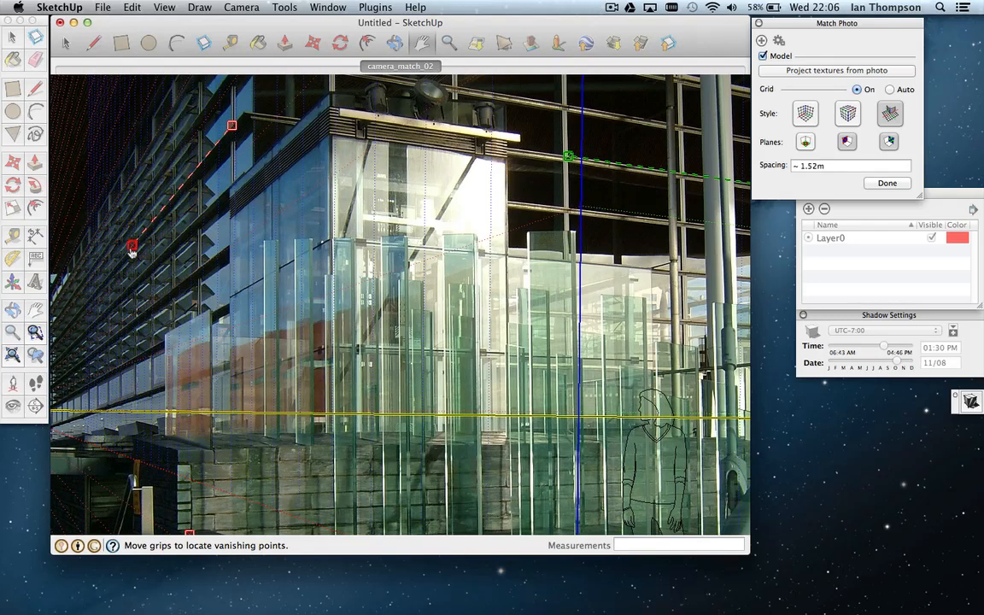
scroll(132, 248, up, 6)
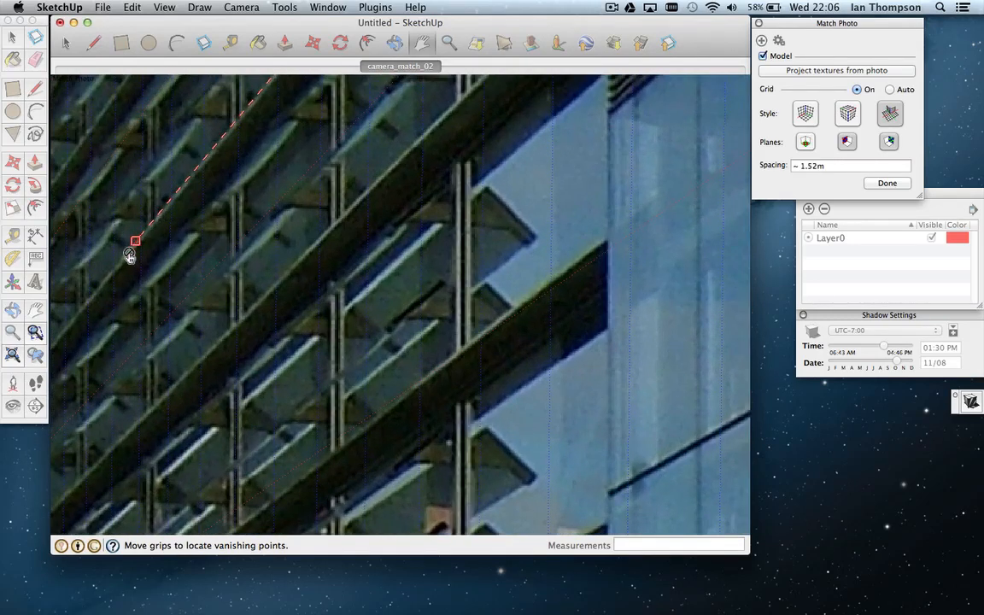
drag(136, 245, 157, 216)
scroll(158, 227, down, 4)
scroll(158, 227, down, 5)
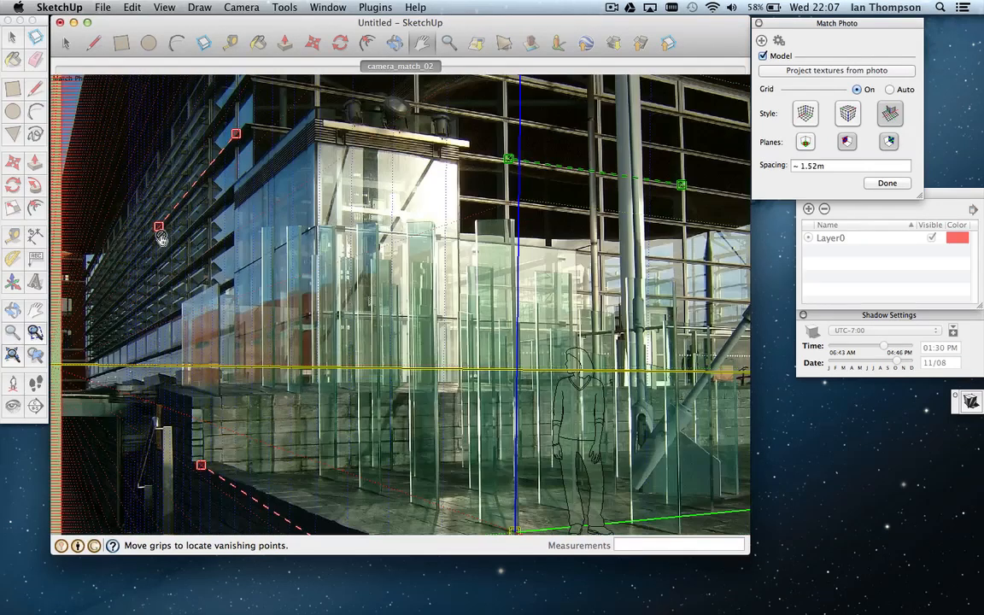
scroll(245, 404, down, 3)
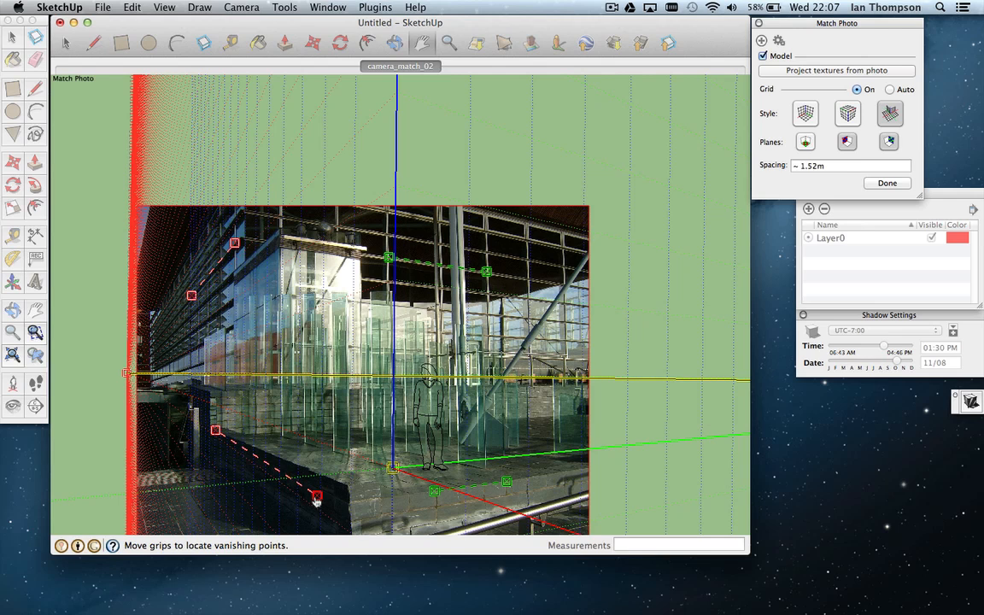
Step: Drag both grips of the lower red line onto the stone ledge's top edge
scroll(316, 499, up, 8)
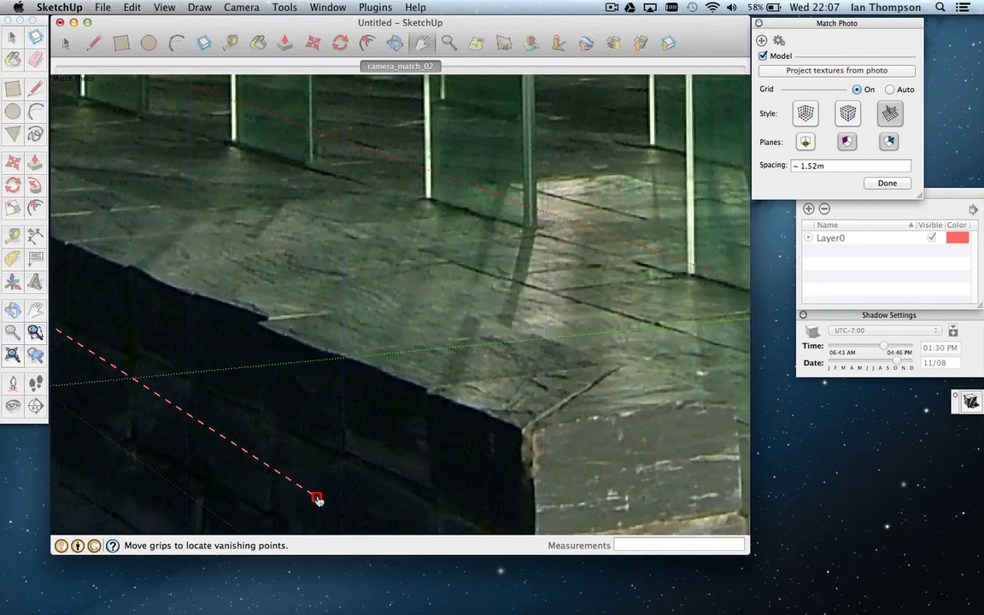
drag(316, 499, 267, 317)
scroll(265, 320, down, 3)
scroll(265, 320, down, 2)
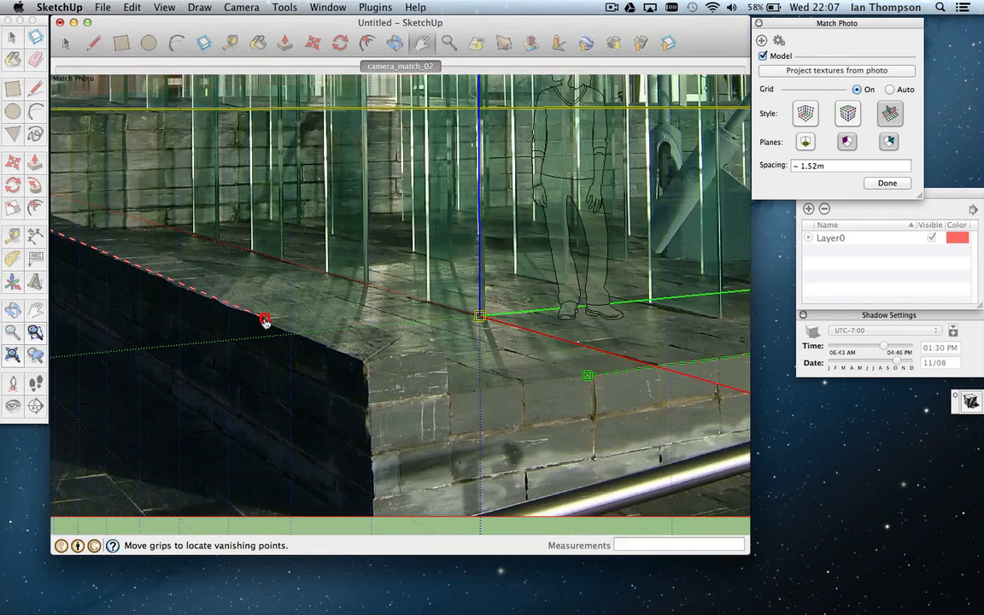
scroll(264, 320, down, 2)
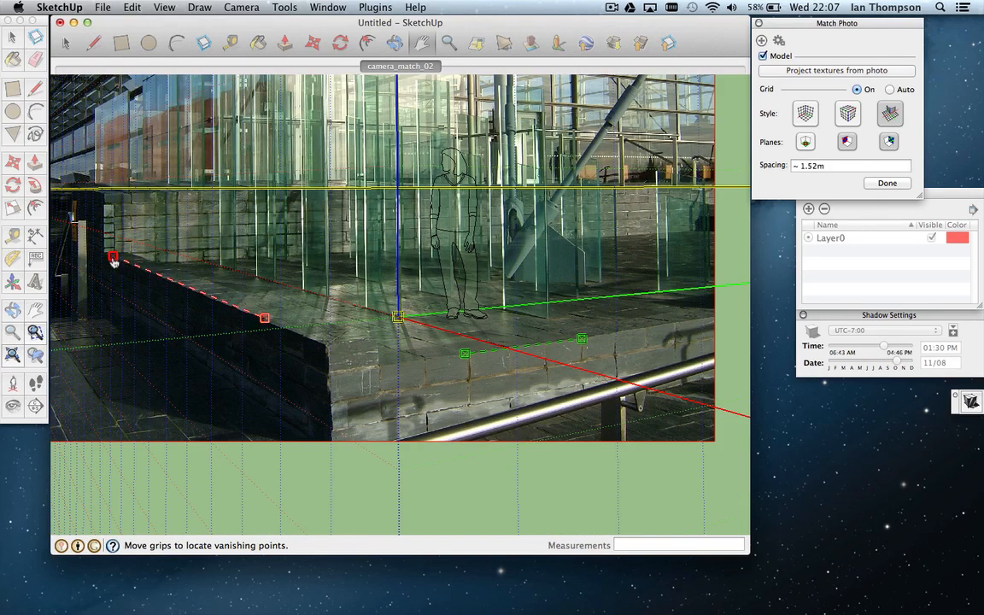
scroll(112, 258, up, 4)
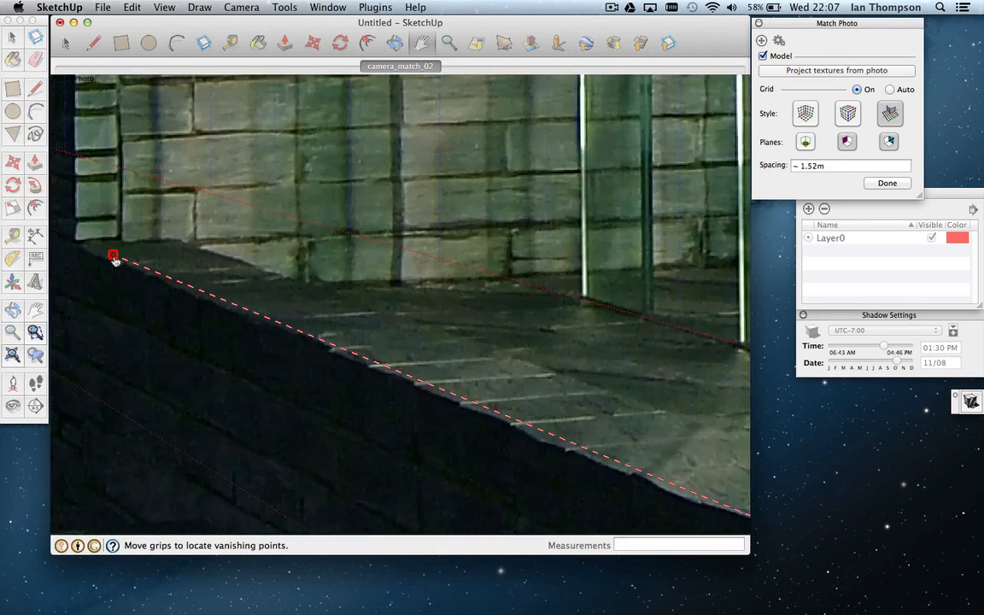
drag(116, 259, 211, 303)
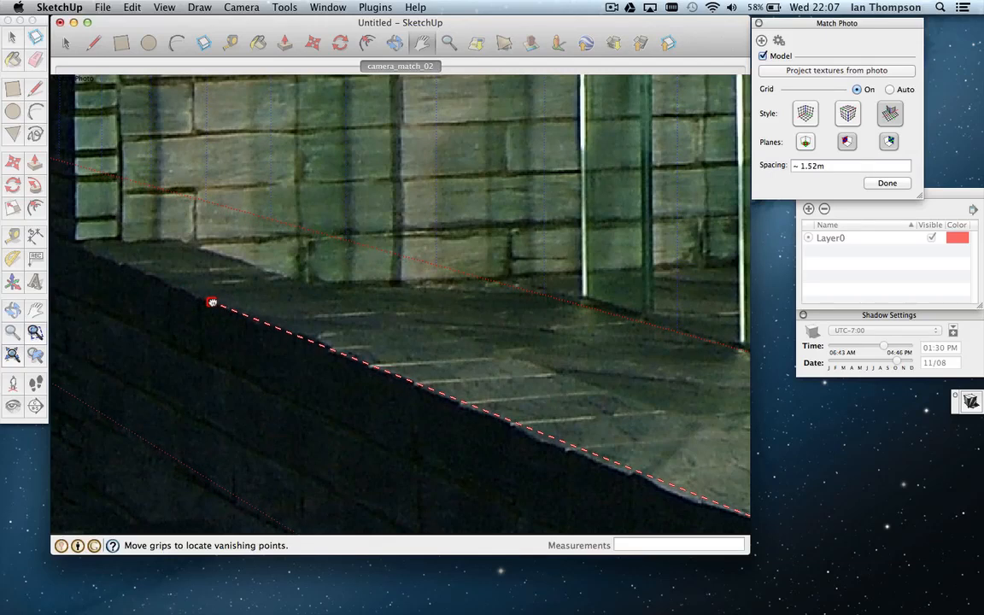
scroll(212, 305, down, 6)
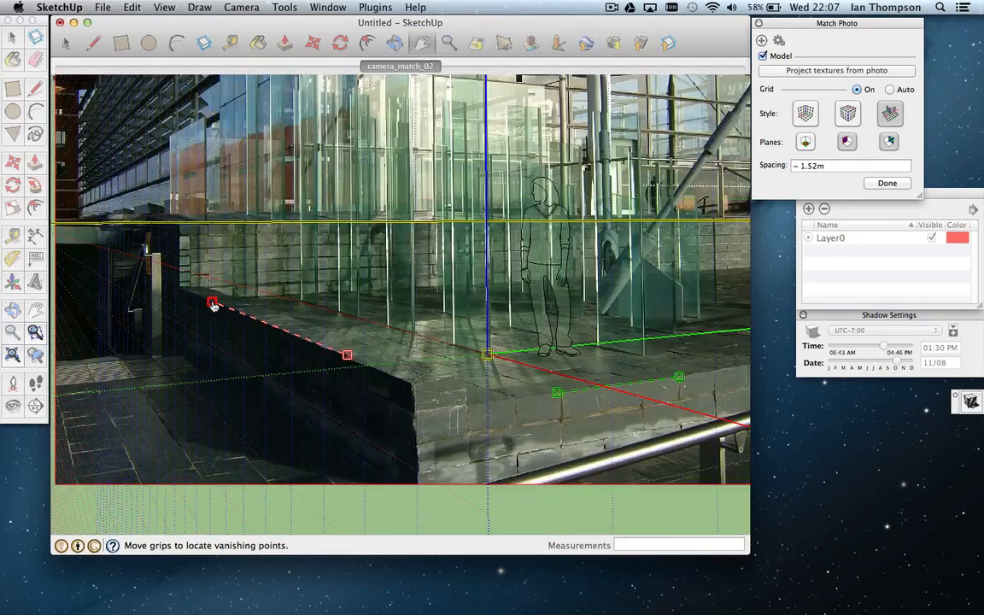
scroll(212, 305, up, 1)
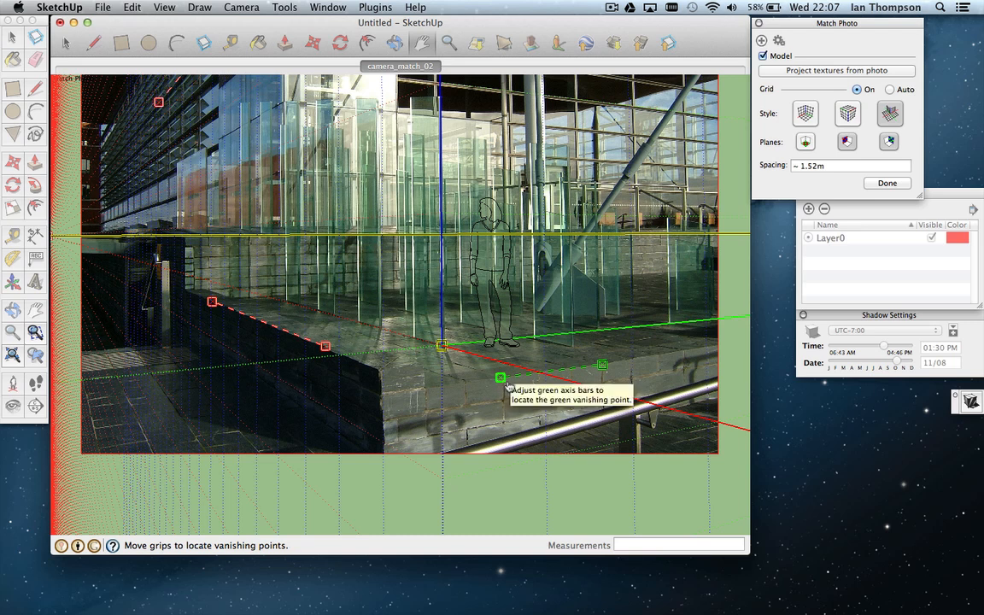
scroll(503, 350, down, 3)
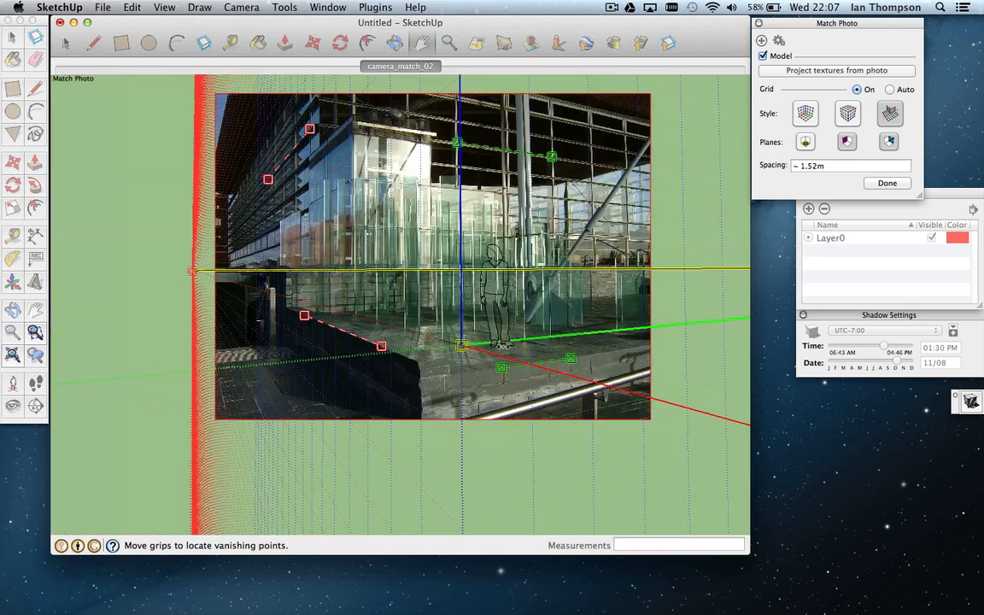
scroll(503, 350, up, 5)
scroll(503, 351, up, 3)
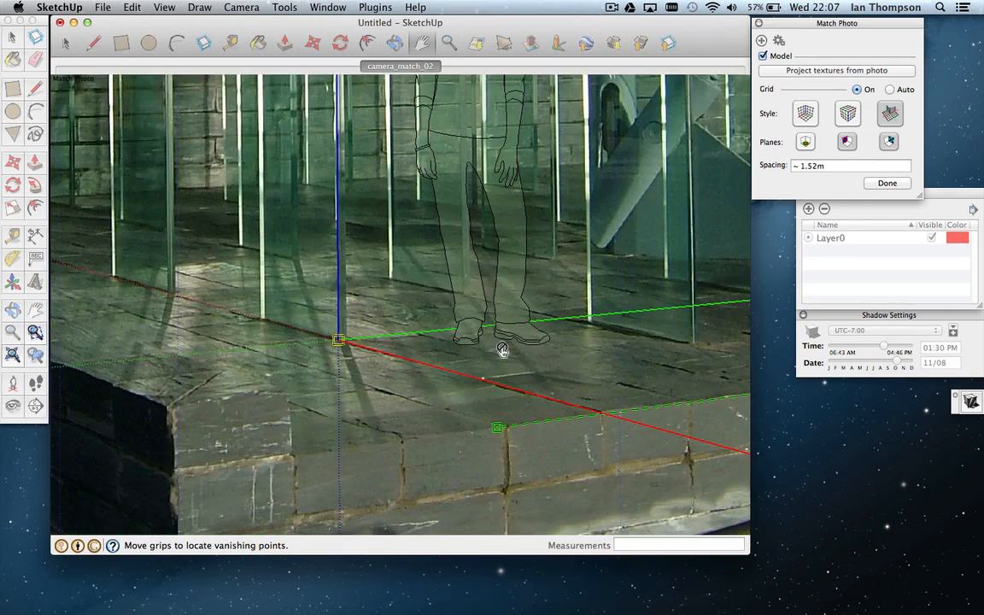
scroll(503, 350, up, 3)
scroll(496, 348, down, 6)
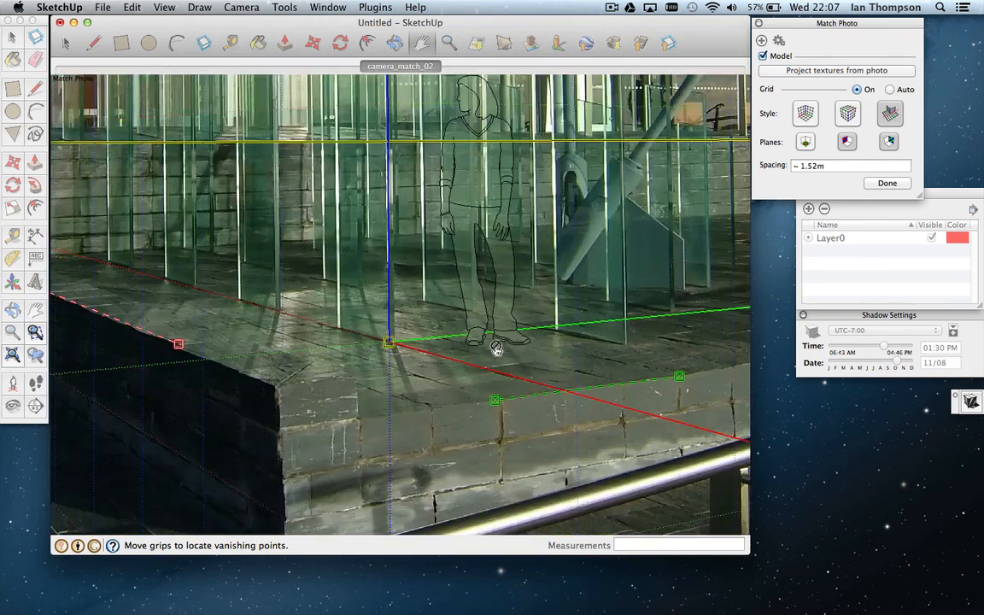
scroll(496, 349, up, 3)
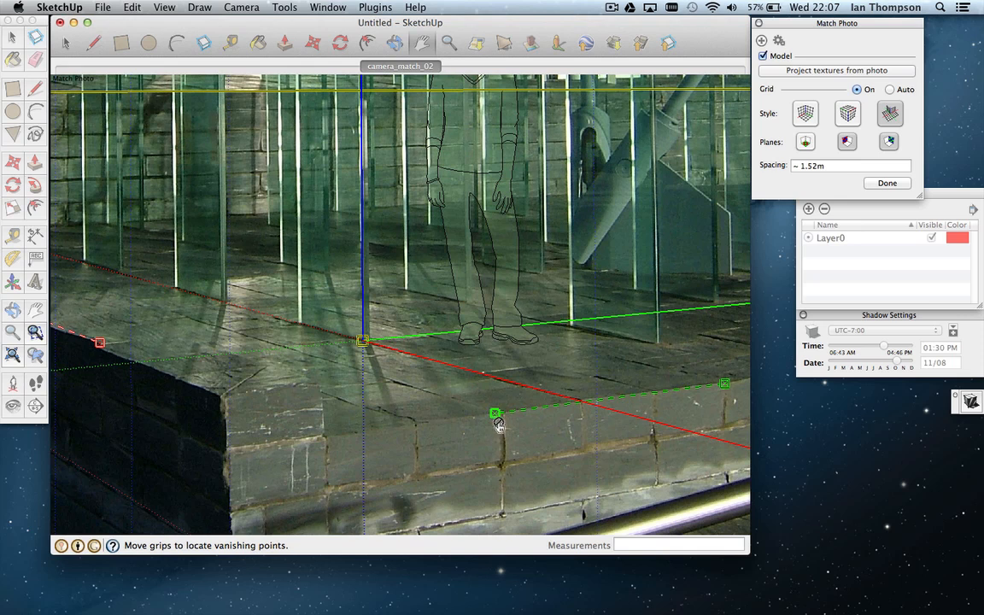
scroll(499, 424, up, 4)
scroll(497, 421, down, 3)
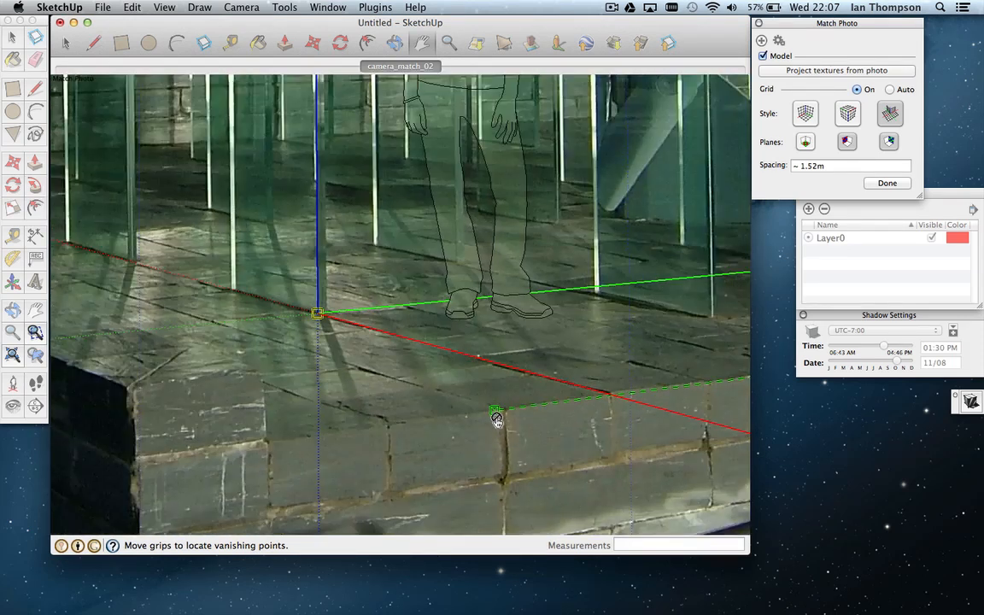
scroll(497, 420, down, 3)
scroll(197, 363, up, 5)
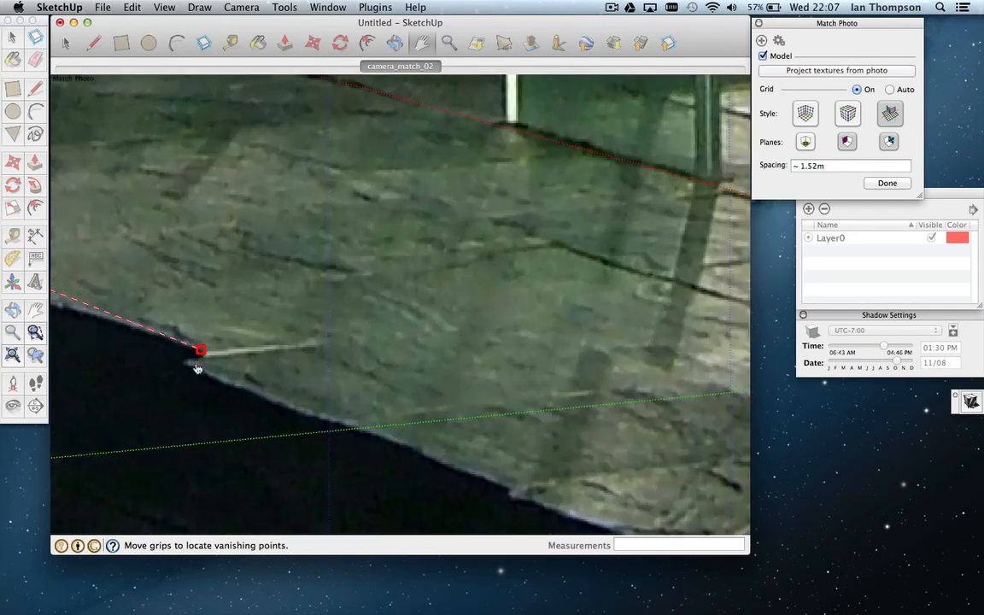
scroll(197, 364, down, 2)
scroll(196, 363, down, 3)
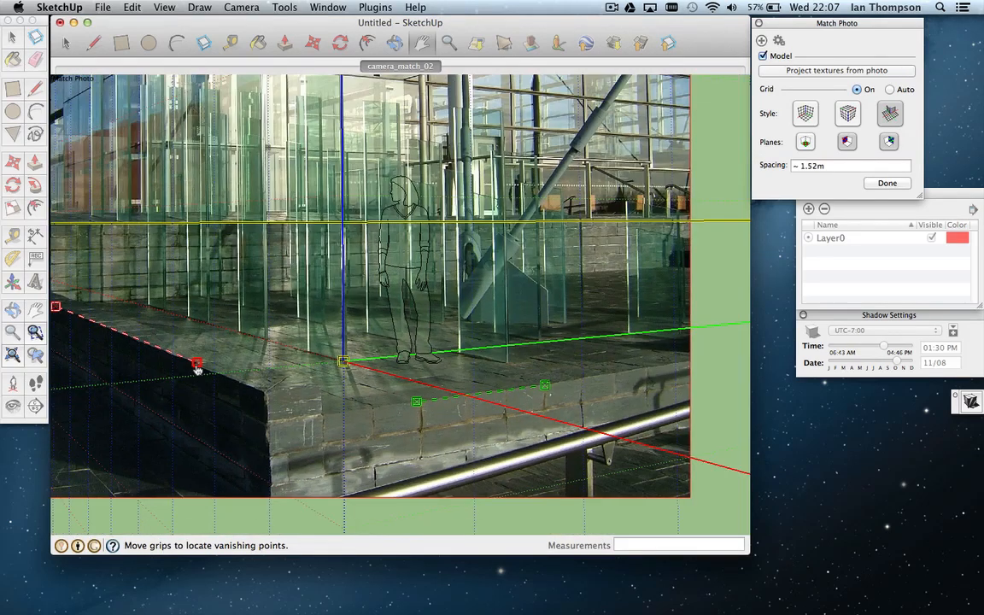
scroll(410, 342, down, 4)
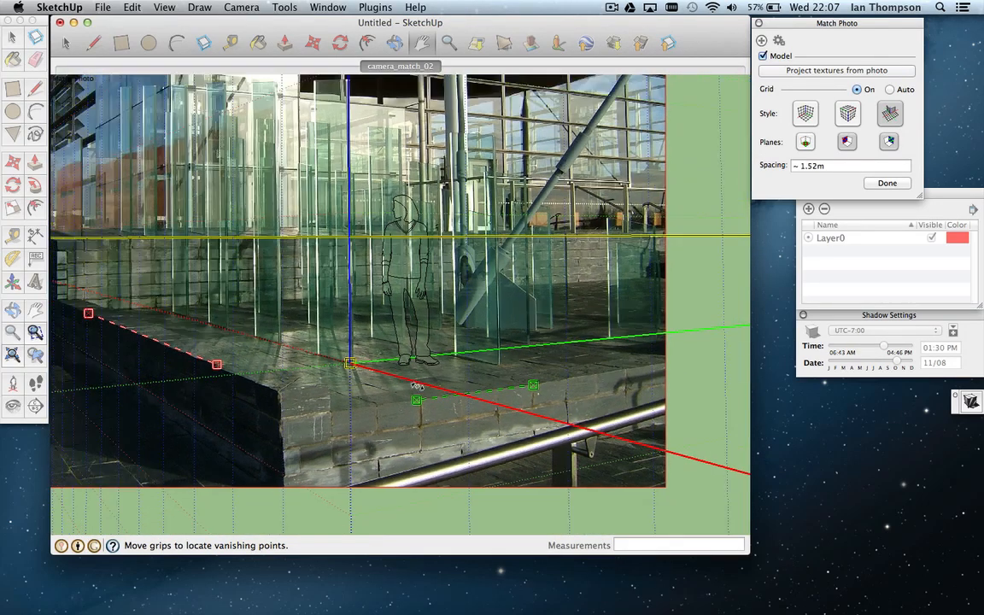
scroll(419, 383, up, 3)
scroll(419, 383, up, 1)
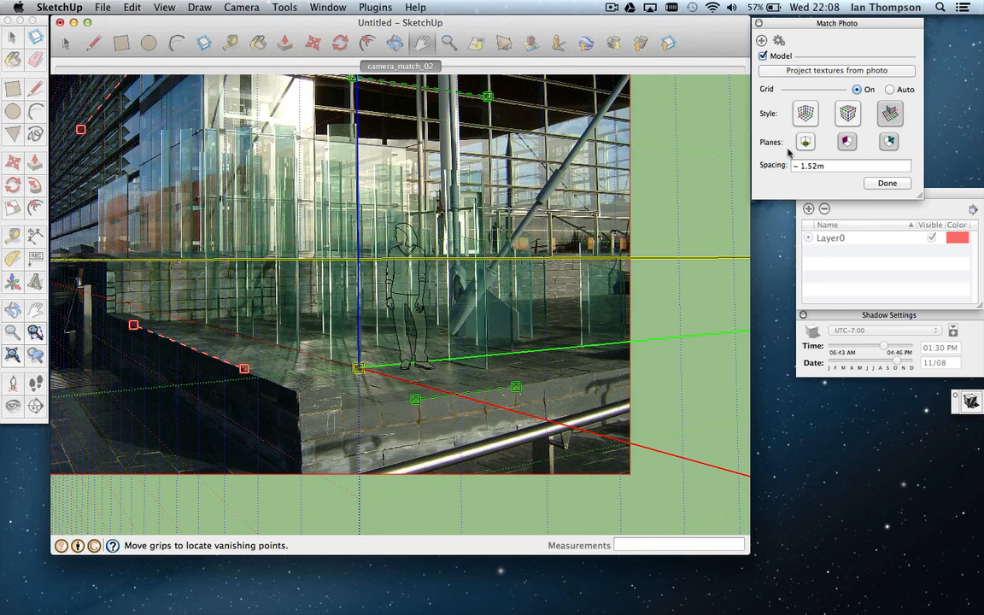
Step: Accept the Match Photo result so only the camera_match_02 background remains
click(887, 184)
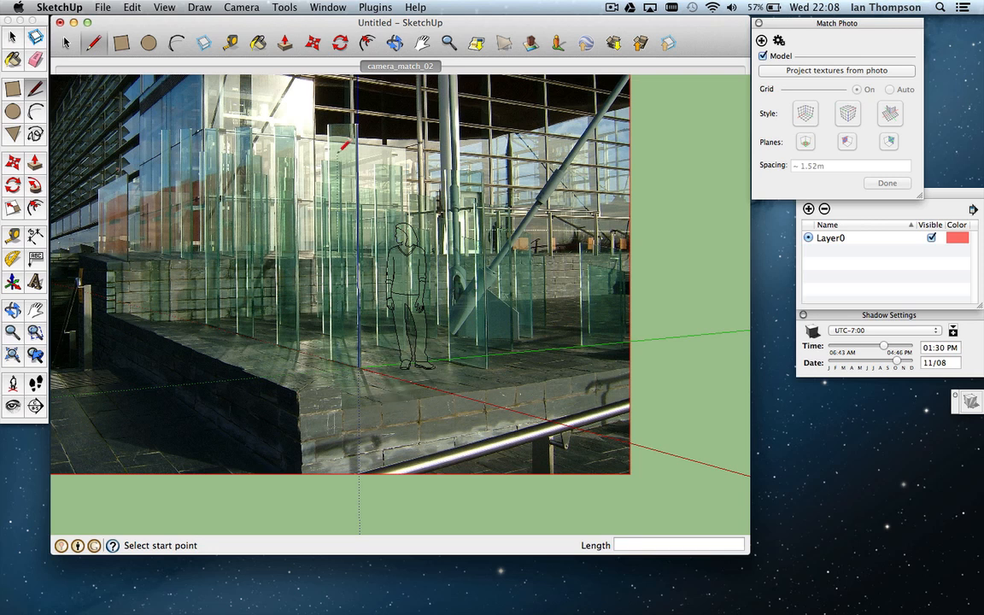
Step: Export the camera with Camera to LWS as cameramatch_03.lws in the scenes folder
click(252, 9)
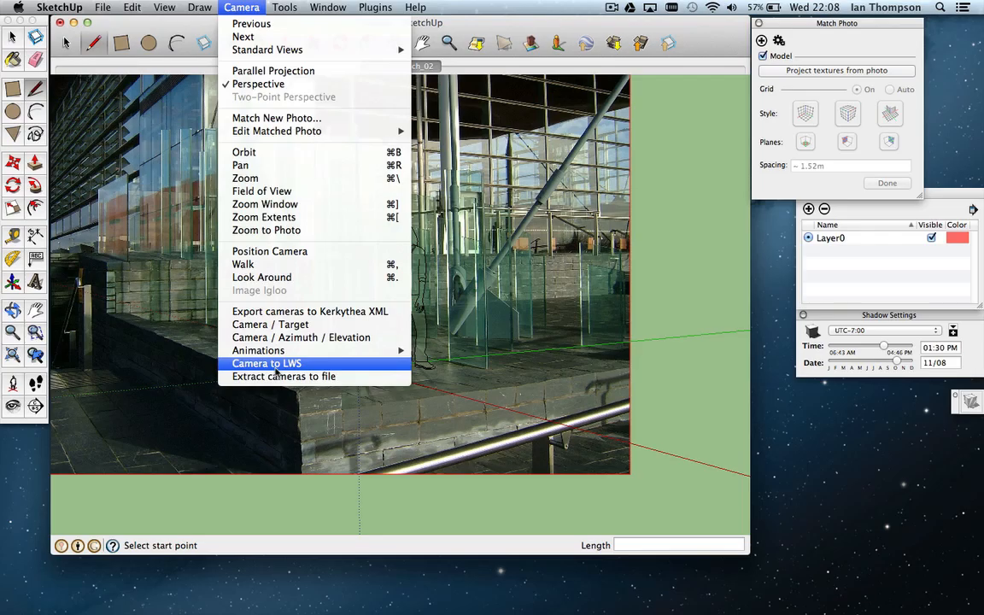
click(256, 365)
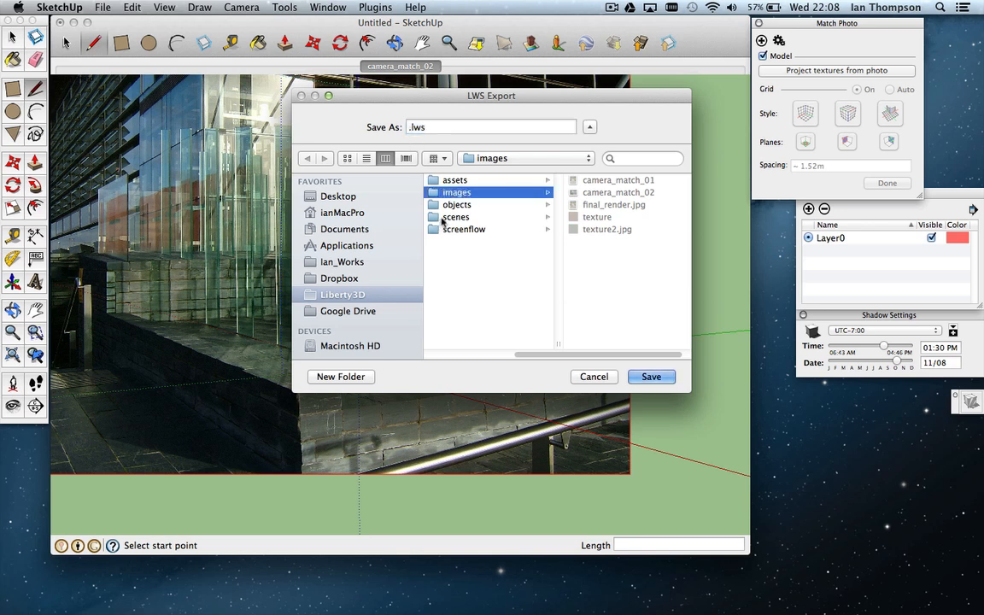
click(445, 218)
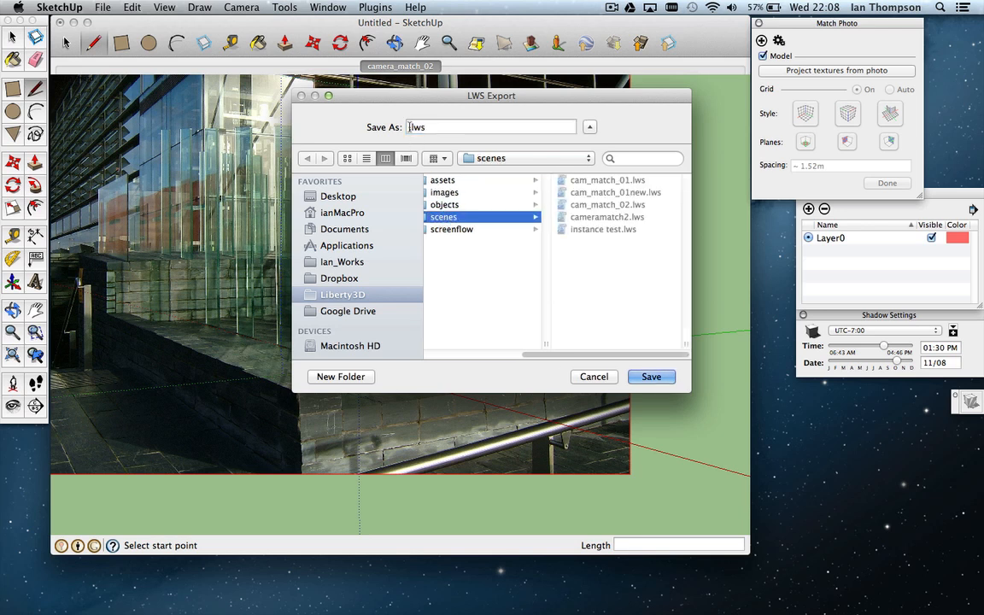
click(409, 127)
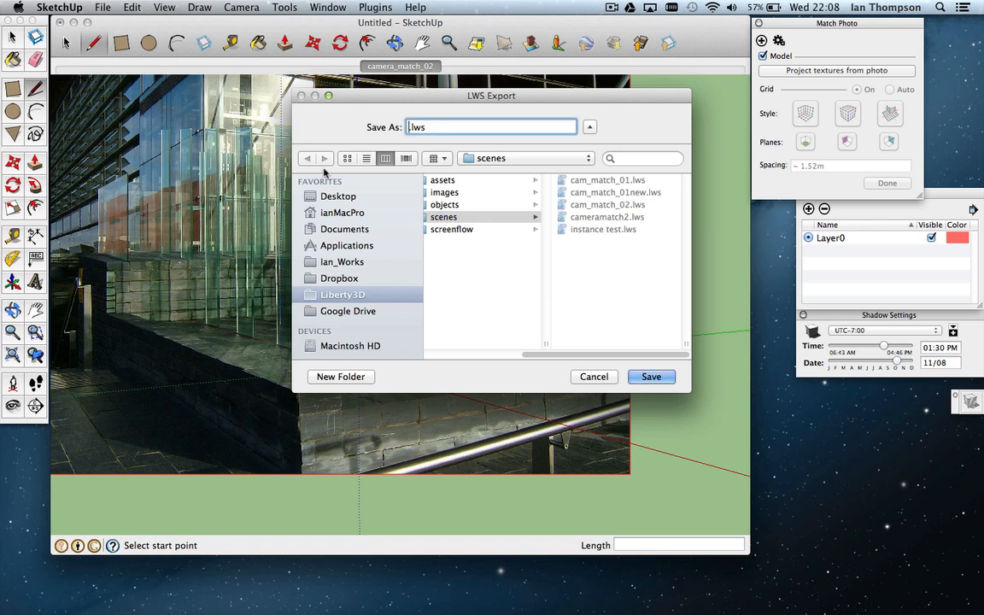
text(cameramatch_03)
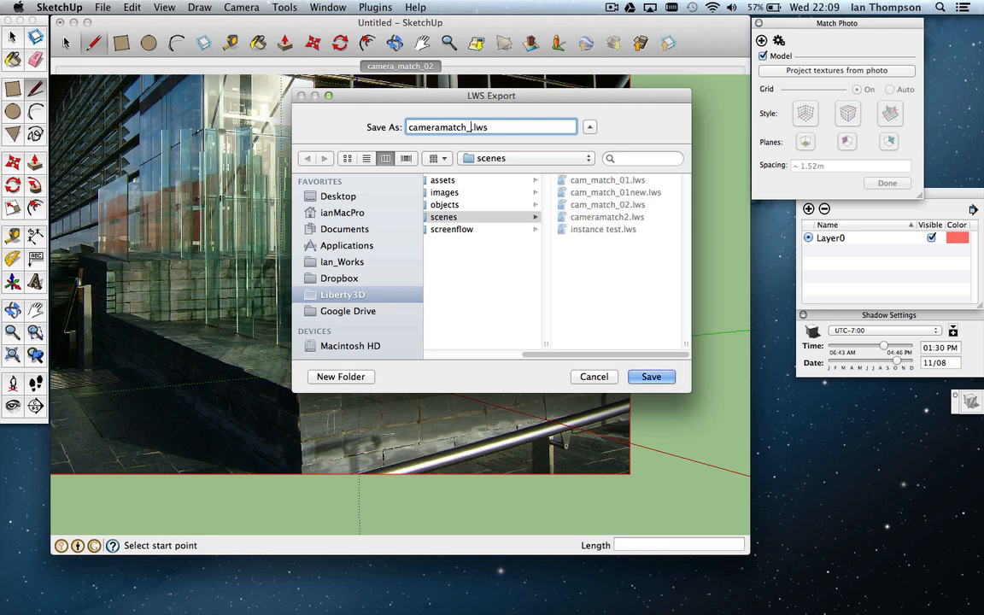
click(645, 374)
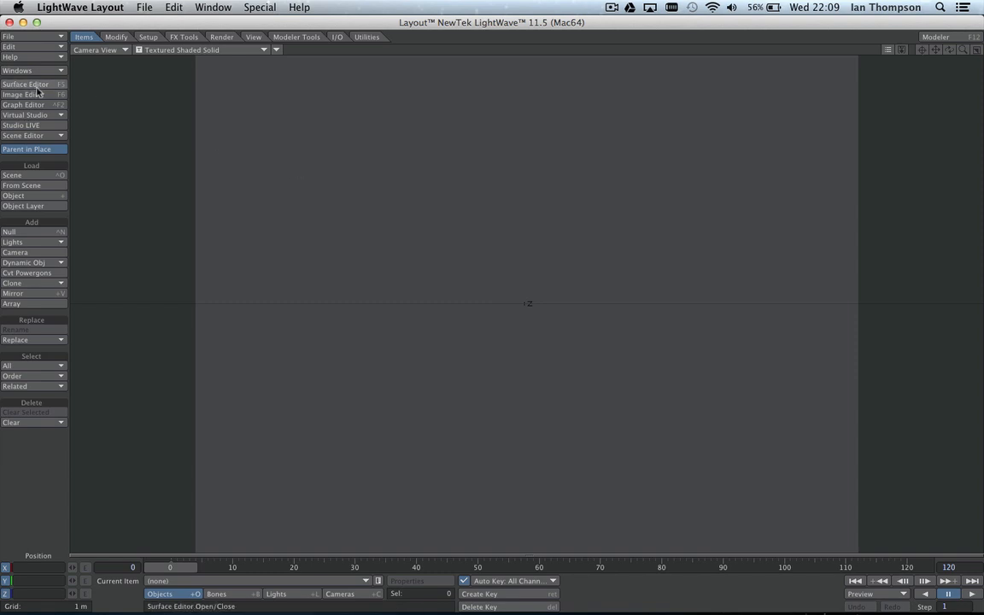
Step: Load the scene cameramatch_03.lws from the scenes folder
click(31, 37)
mouse_move(37, 40)
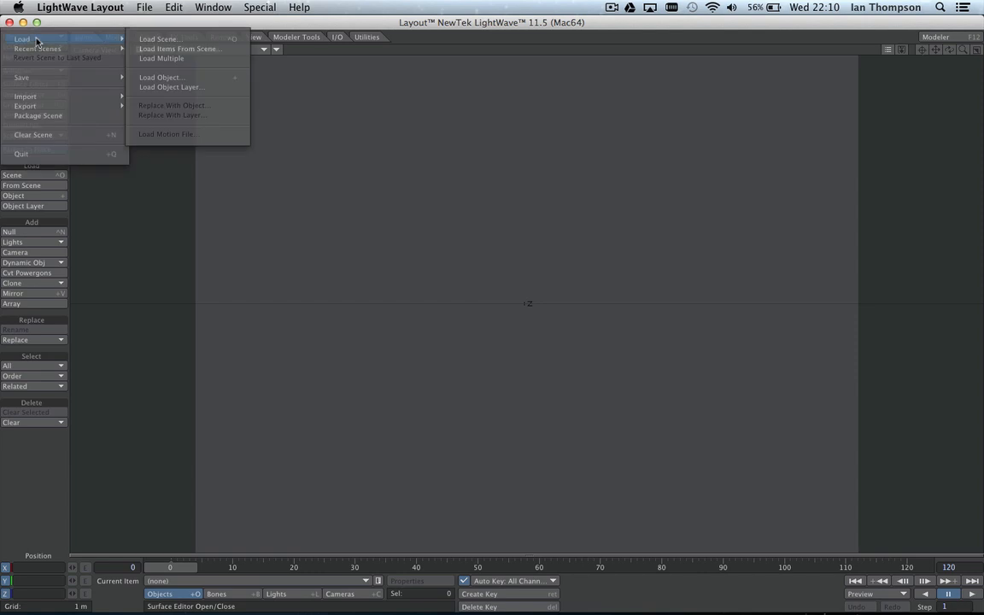
click(153, 40)
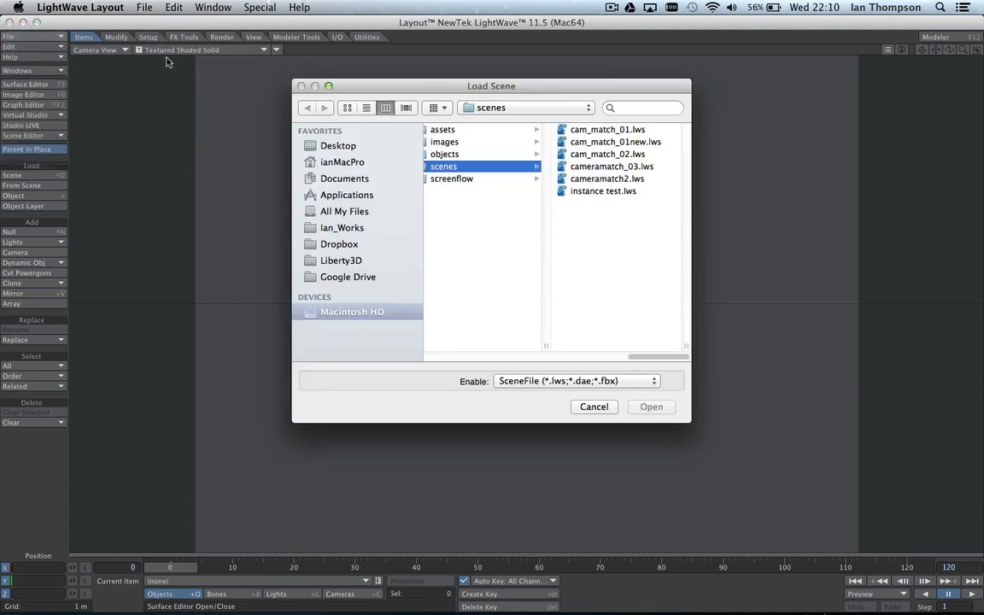
click(579, 167)
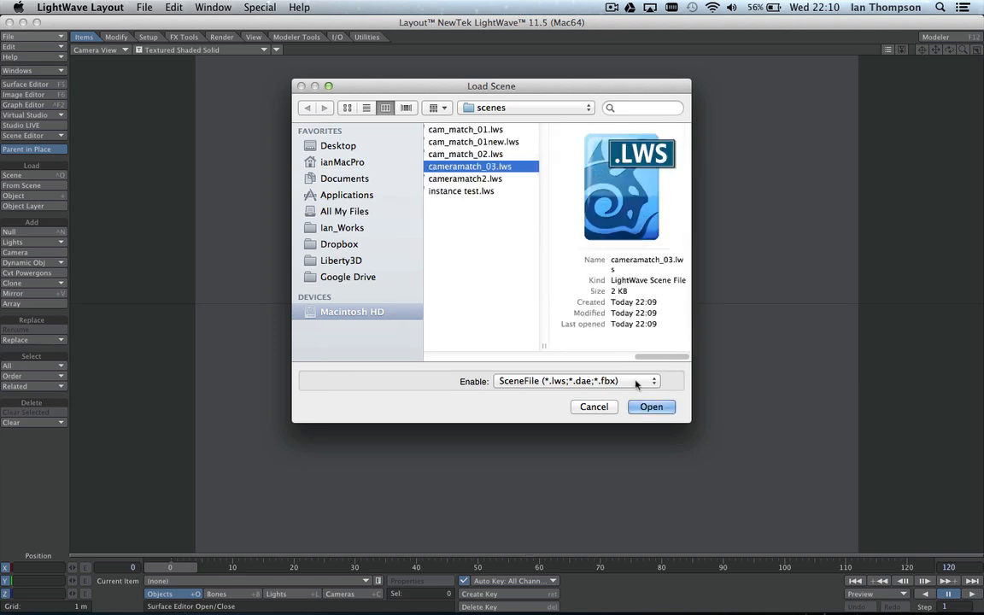
click(647, 409)
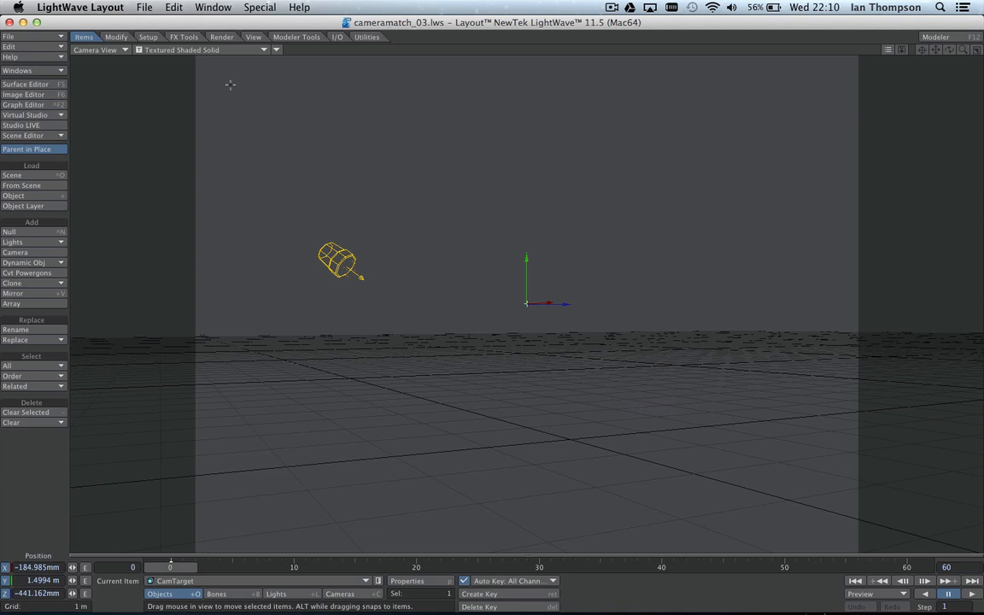
click(103, 50)
click(112, 80)
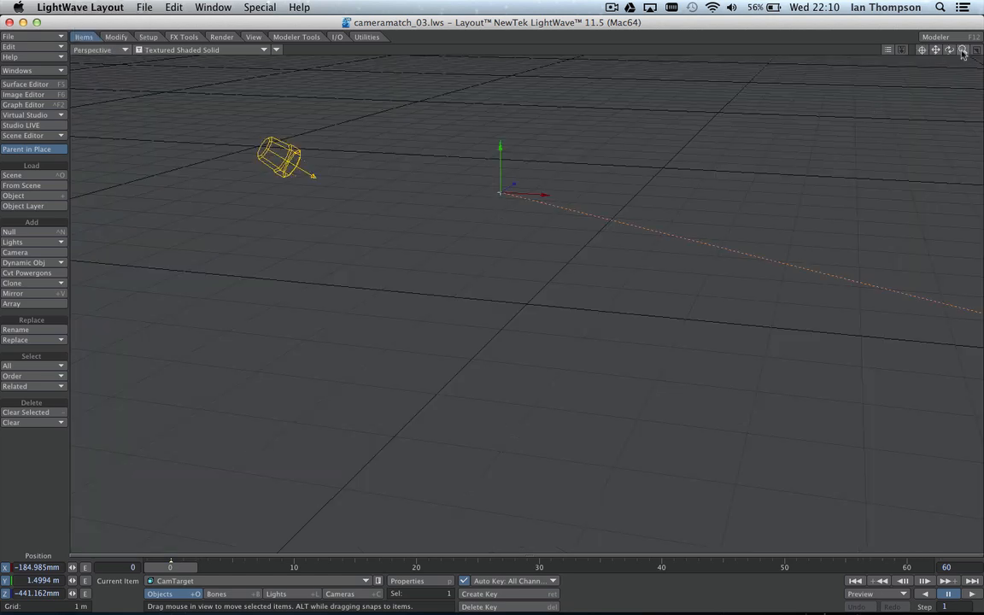
drag(963, 50, 907, 50)
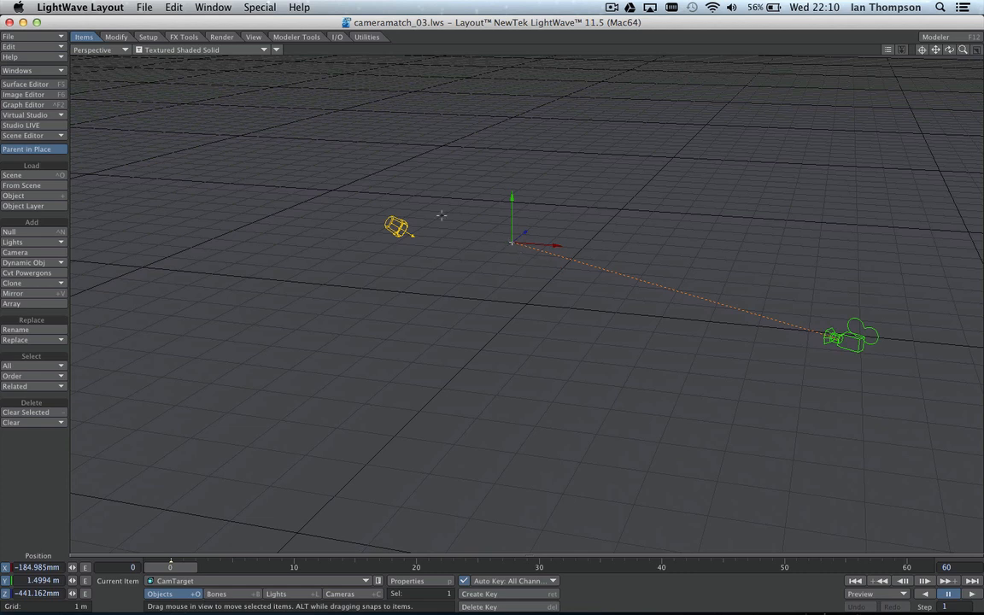
click(96, 50)
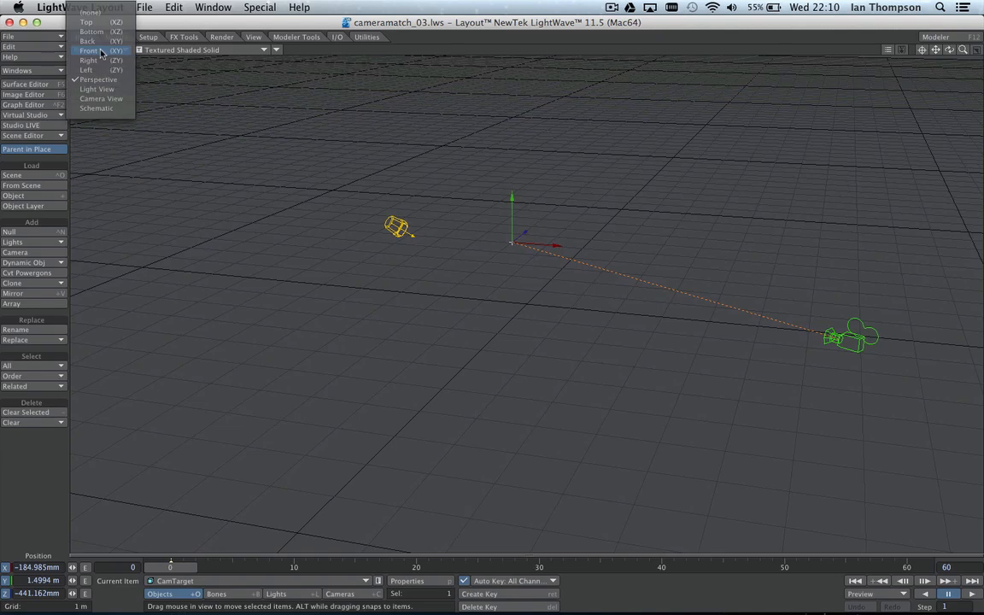
click(101, 98)
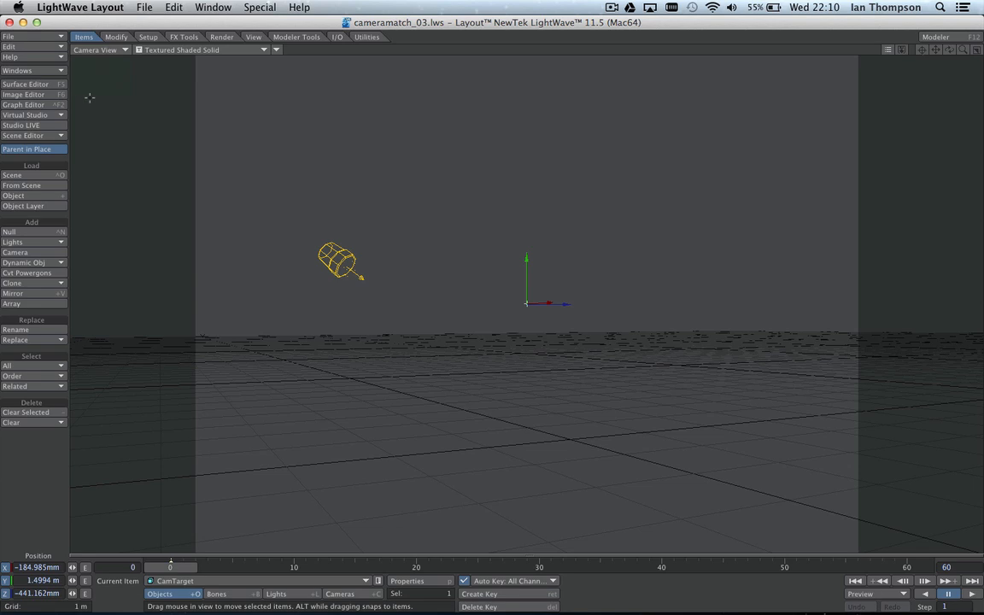
Step: Load the camera_match_02 photo from the images folder into the Image Editor
click(33, 94)
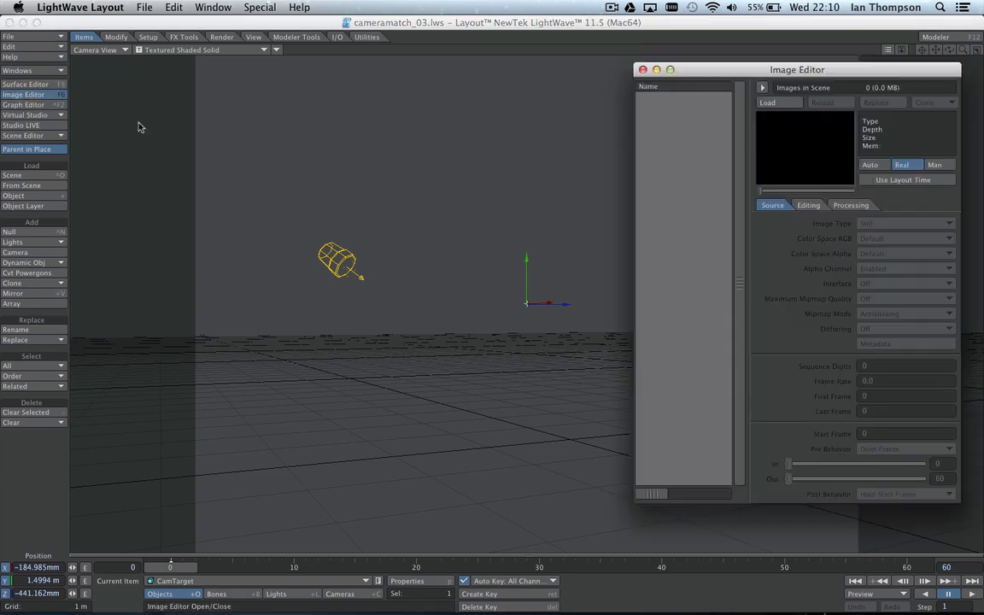
drag(748, 79, 713, 69)
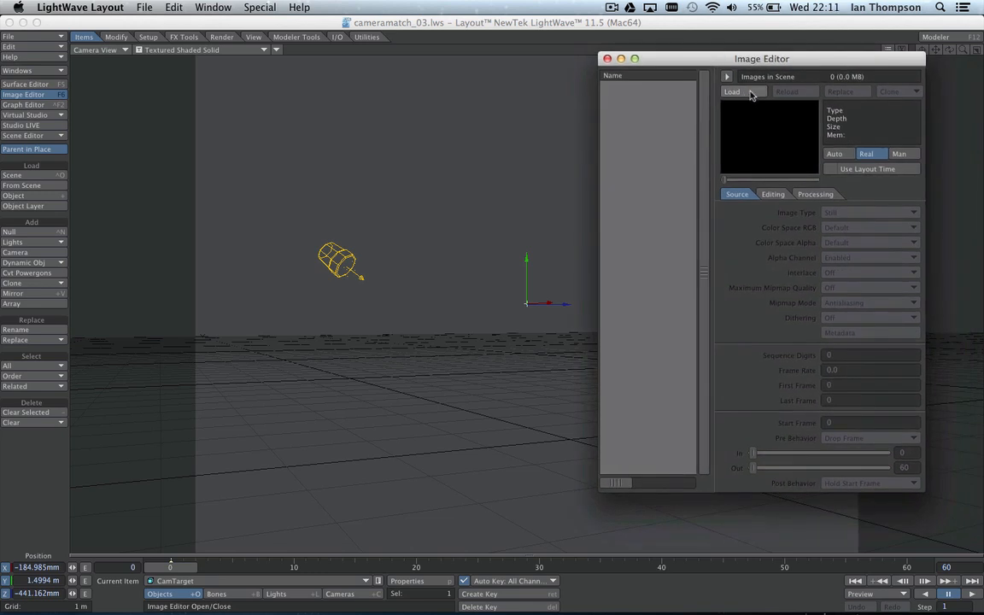
click(750, 95)
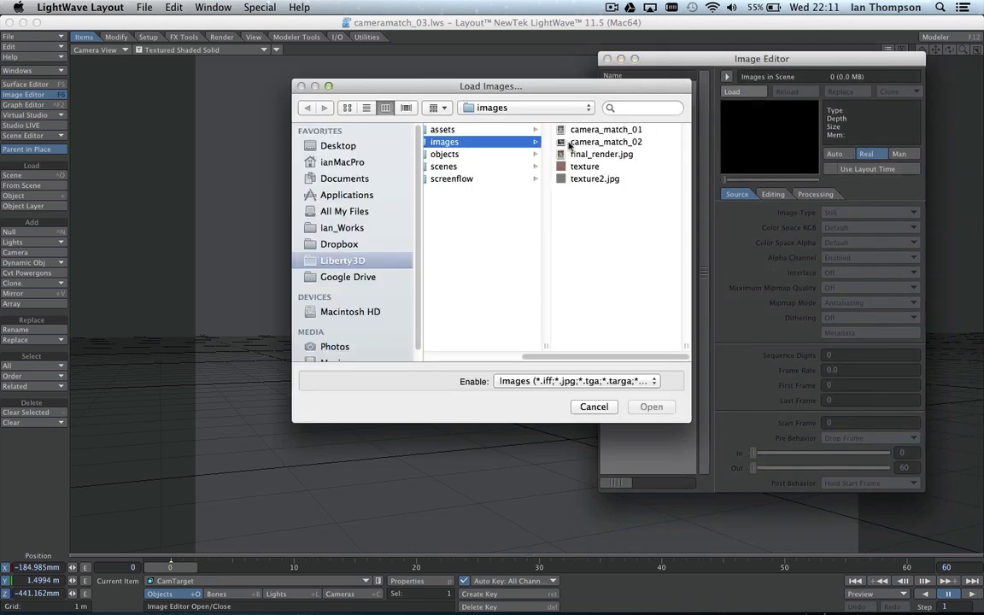
click(616, 143)
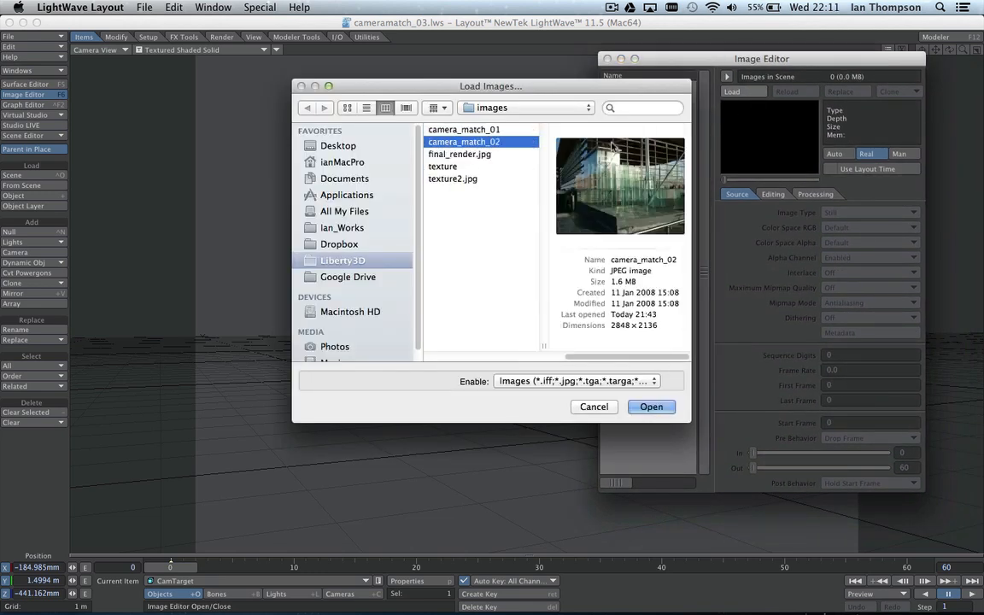
click(650, 406)
drag(677, 65, 711, 59)
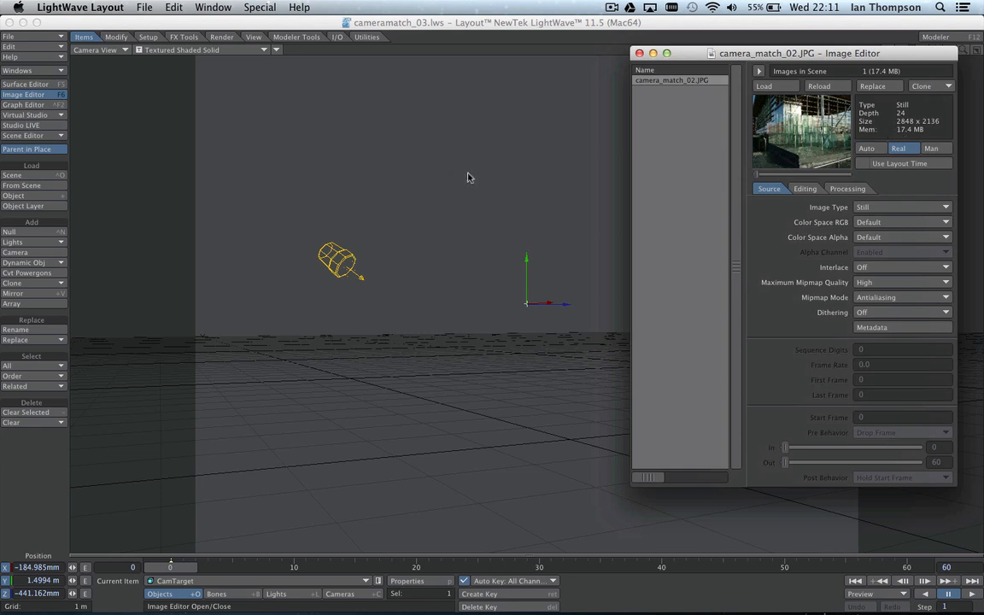
drag(633, 53, 646, 41)
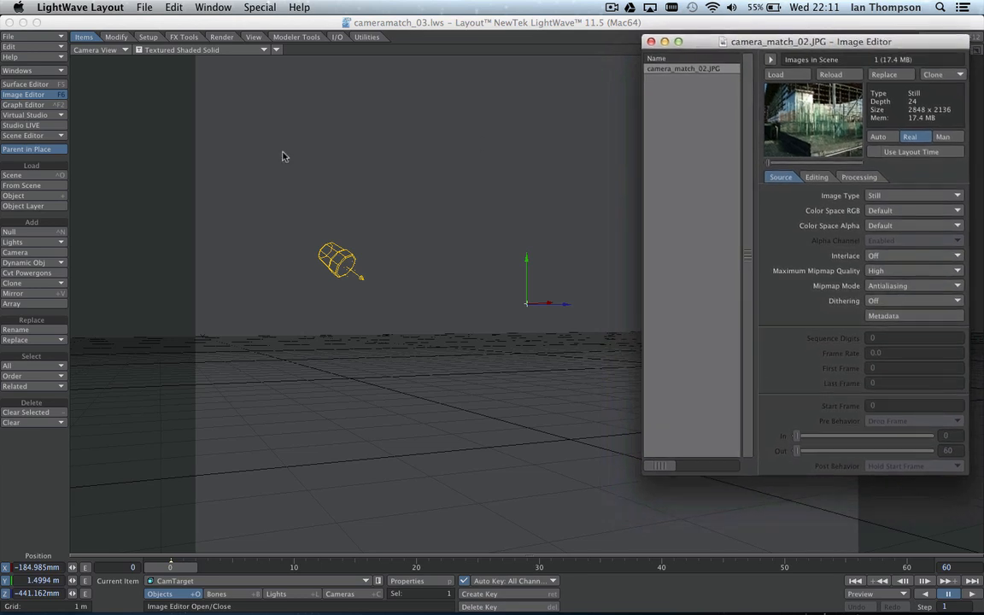
click(44, 70)
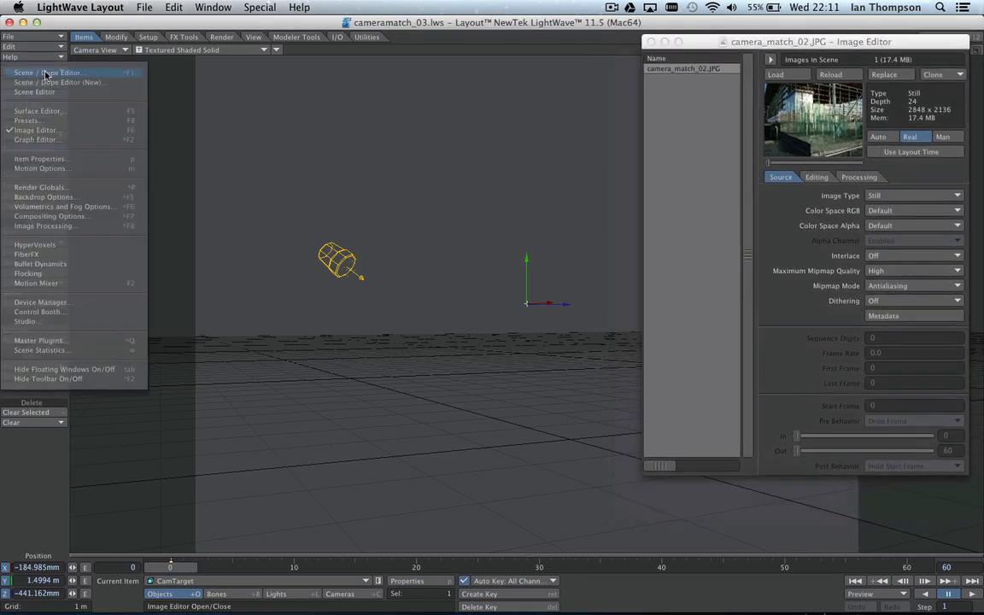
Step: Set camera_match_02.JPG as the compositing Background Image in Backdrop Options
click(43, 197)
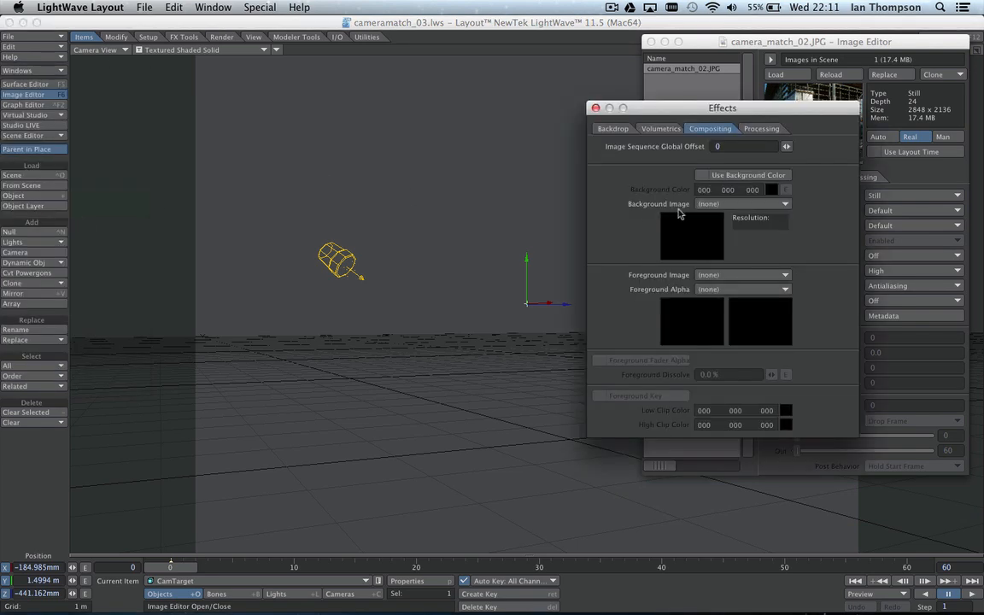
click(719, 204)
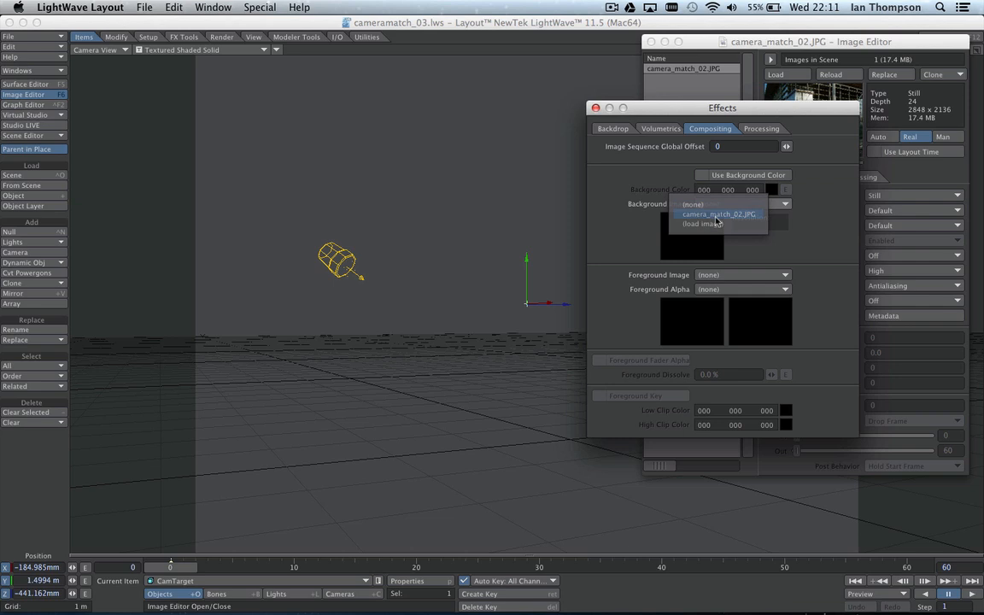
click(717, 214)
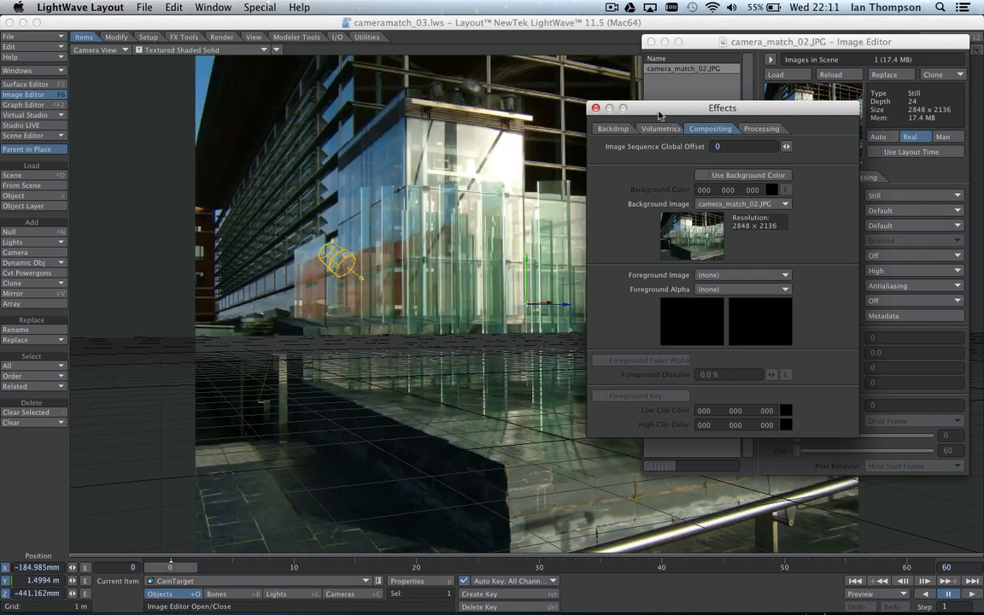
drag(672, 113, 788, 236)
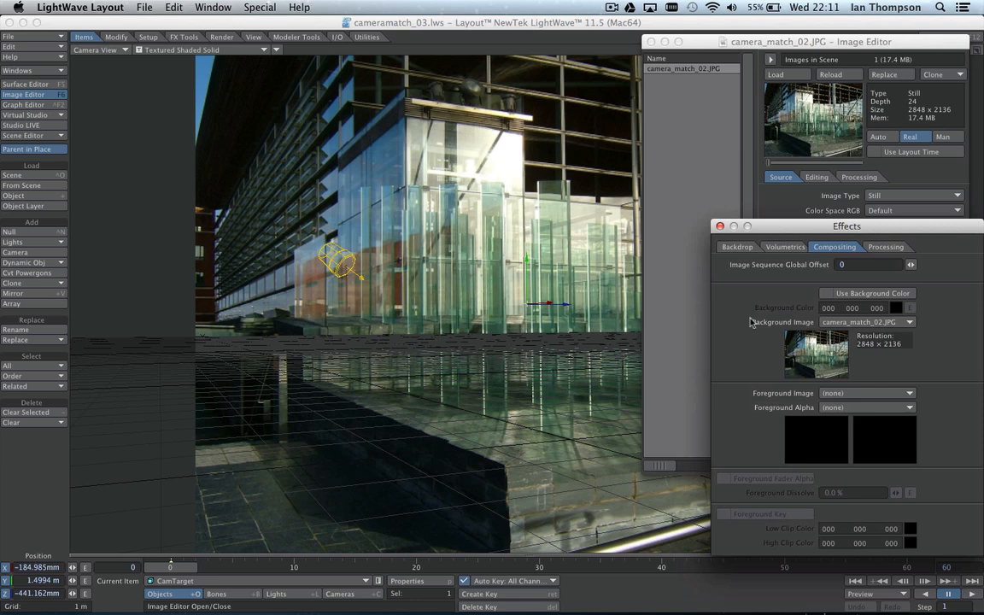
drag(775, 228, 645, 206)
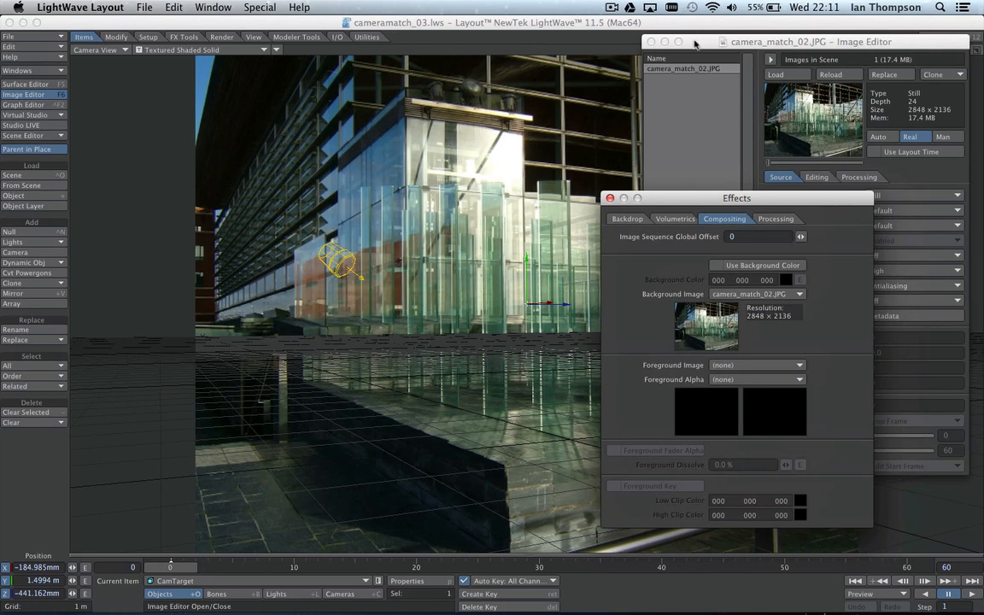
drag(693, 41, 702, 41)
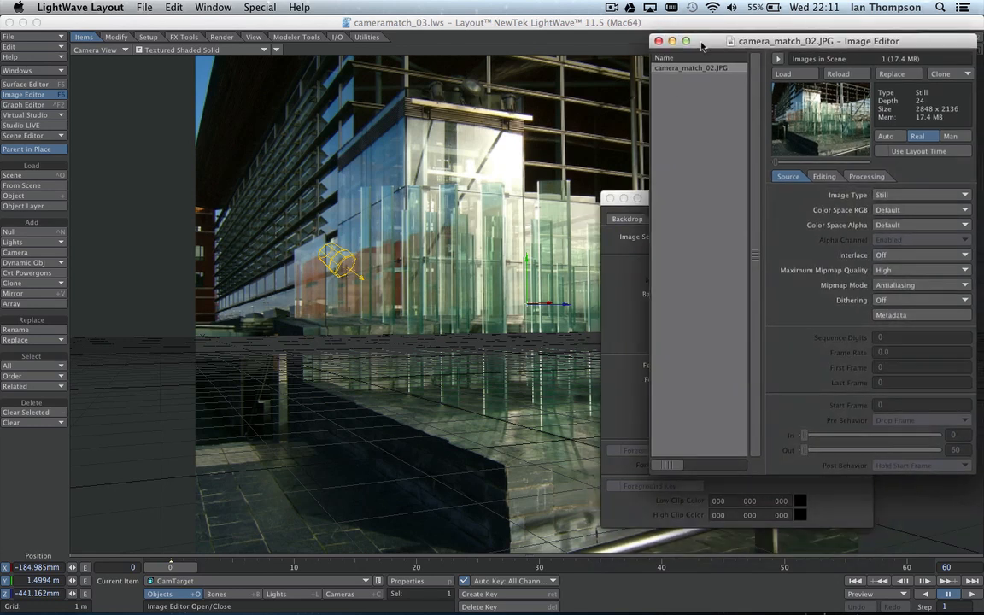
Step: Make SketchupCamera current and change its camera type to Real Lens Camera
click(341, 595)
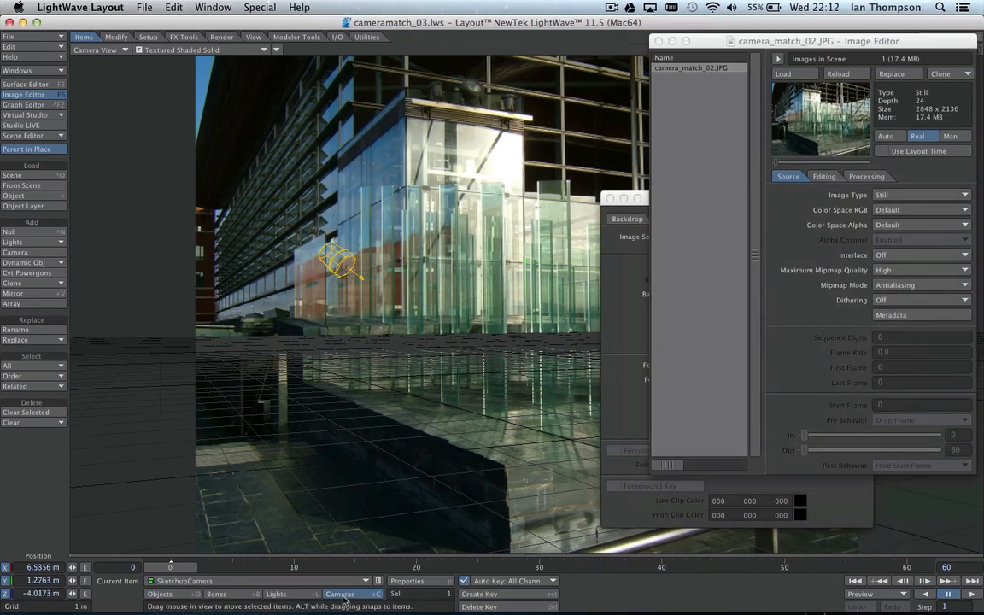
click(409, 586)
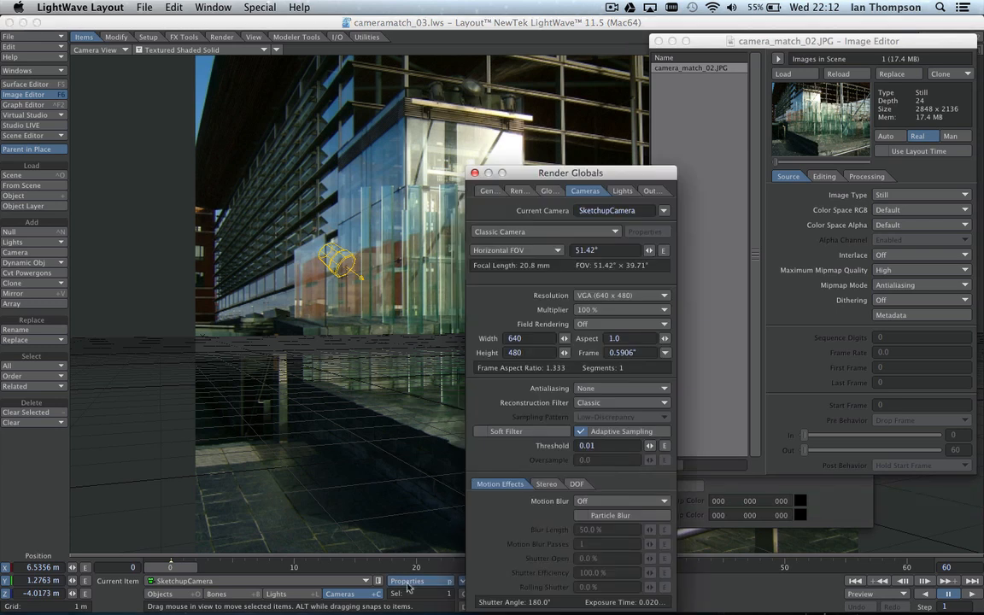
drag(537, 176, 584, 106)
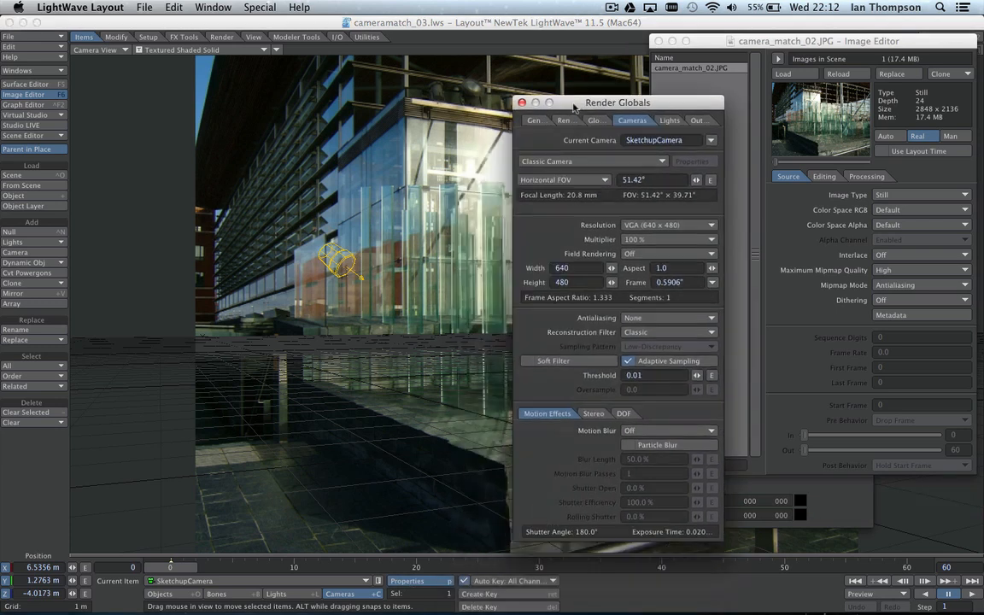
click(551, 162)
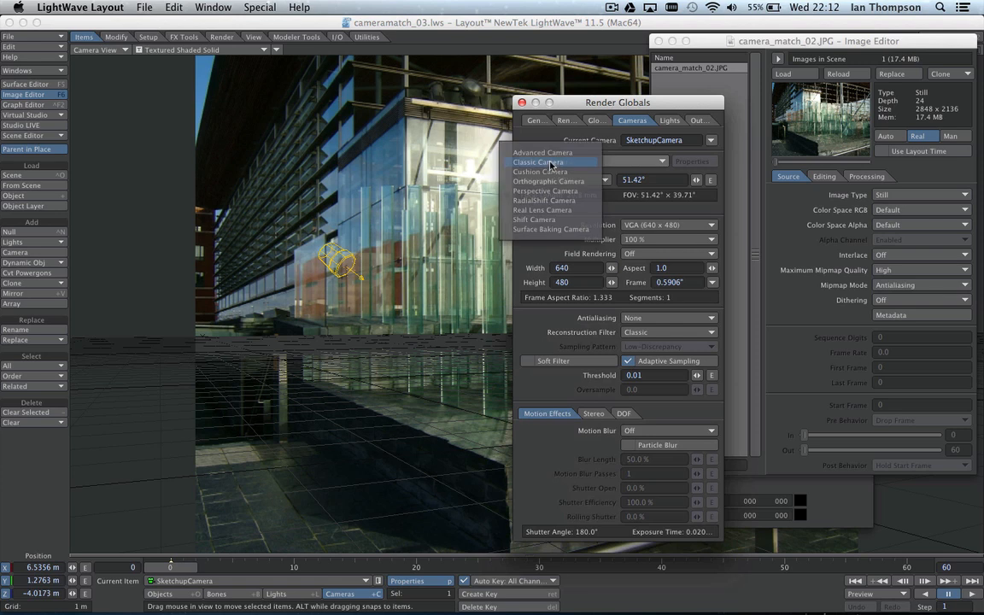
click(544, 209)
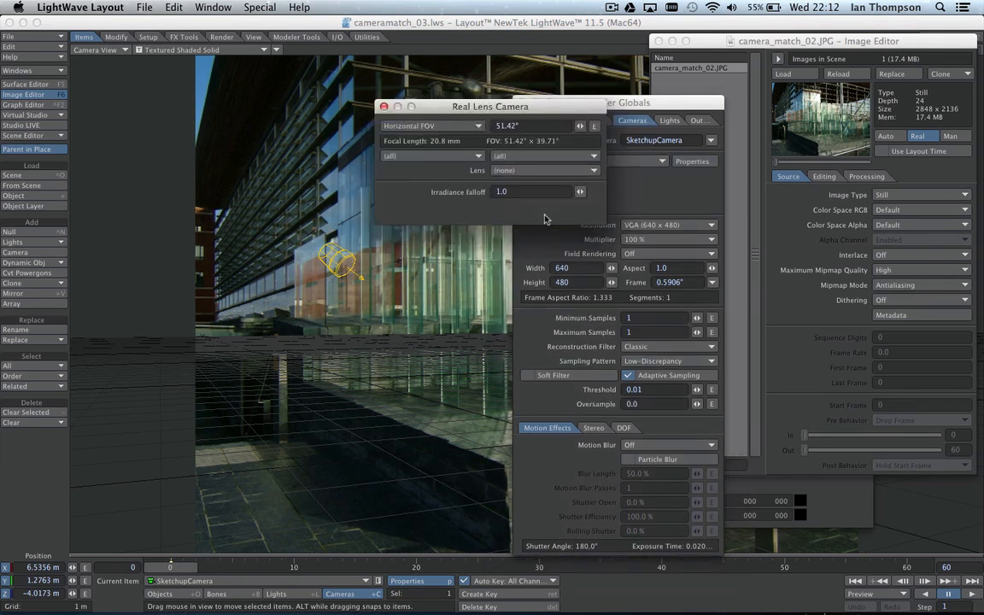
drag(437, 108, 453, 99)
Step: Apply camera settings read from camera_match_02.JPG, giving a 2848 × 2136 resolution
click(443, 143)
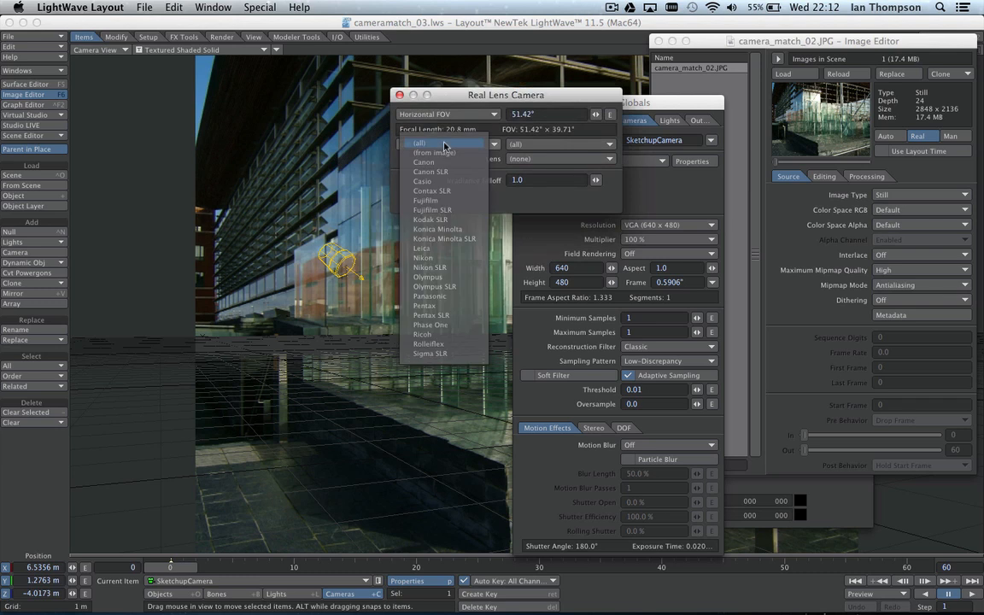
click(437, 152)
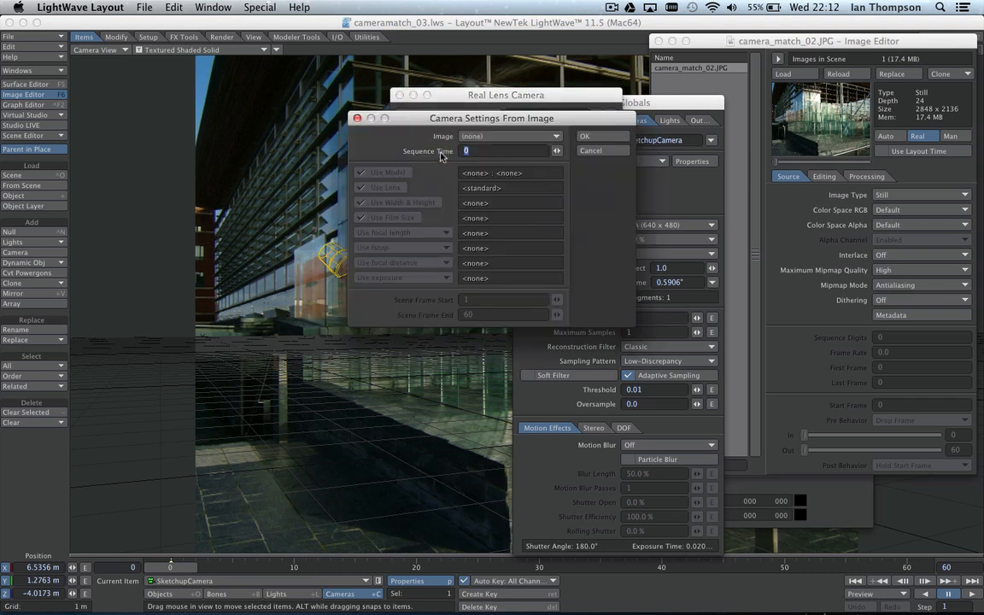
click(483, 139)
click(491, 147)
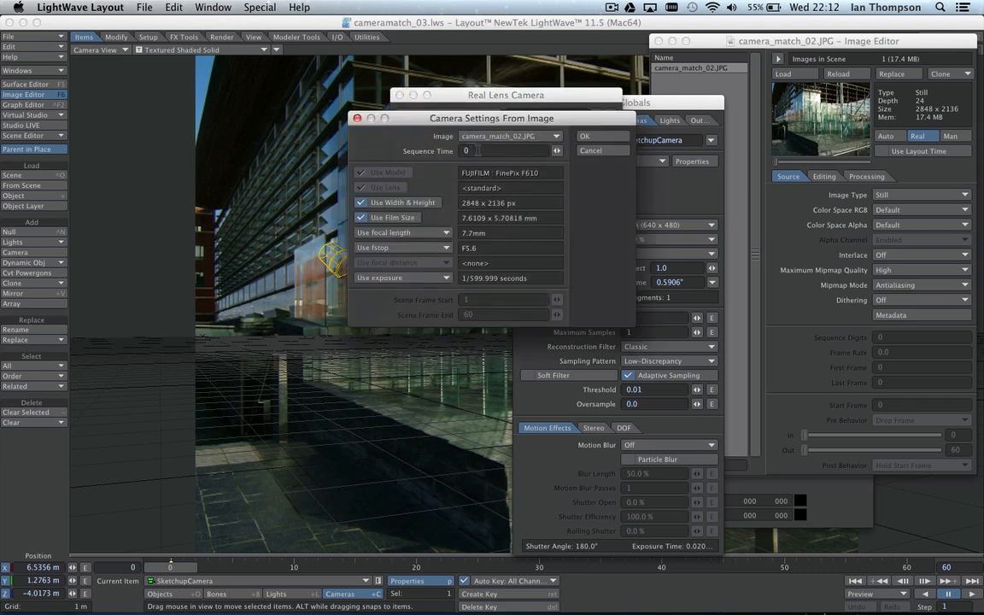
click(596, 139)
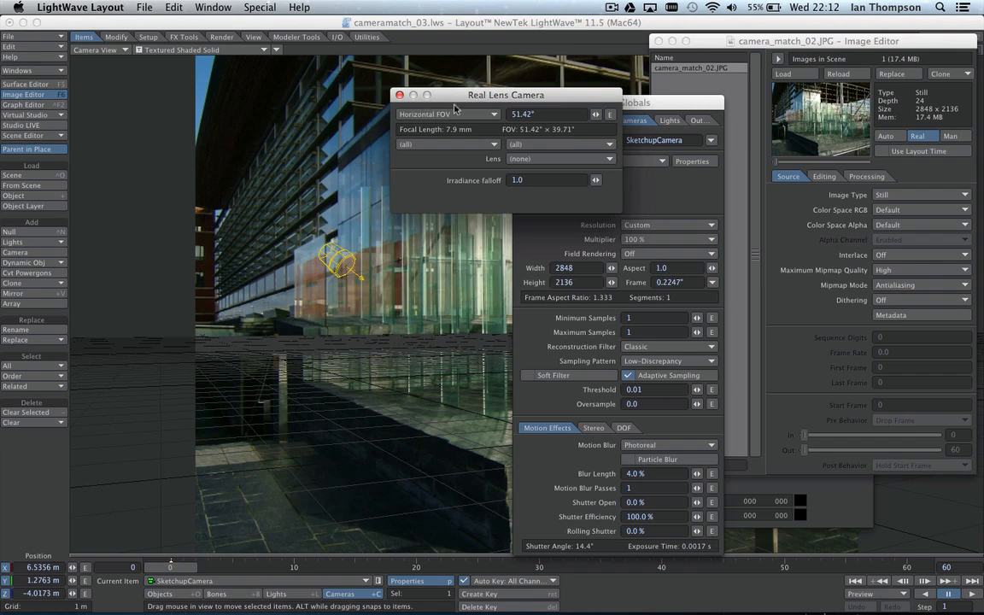
drag(463, 98, 474, 104)
click(410, 101)
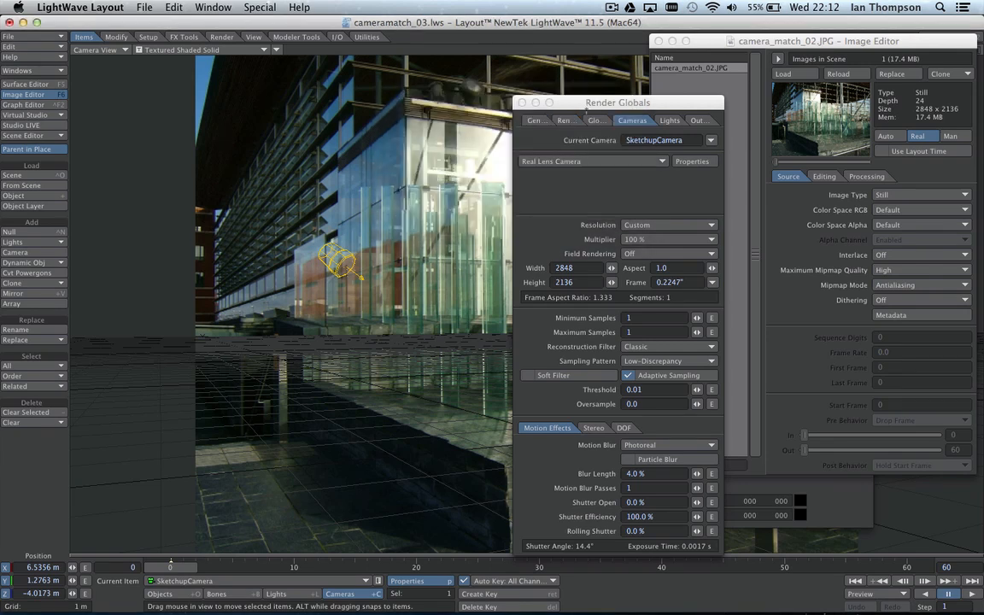
Step: Close the Render Globals and Image Editor windows
drag(522, 103, 601, 59)
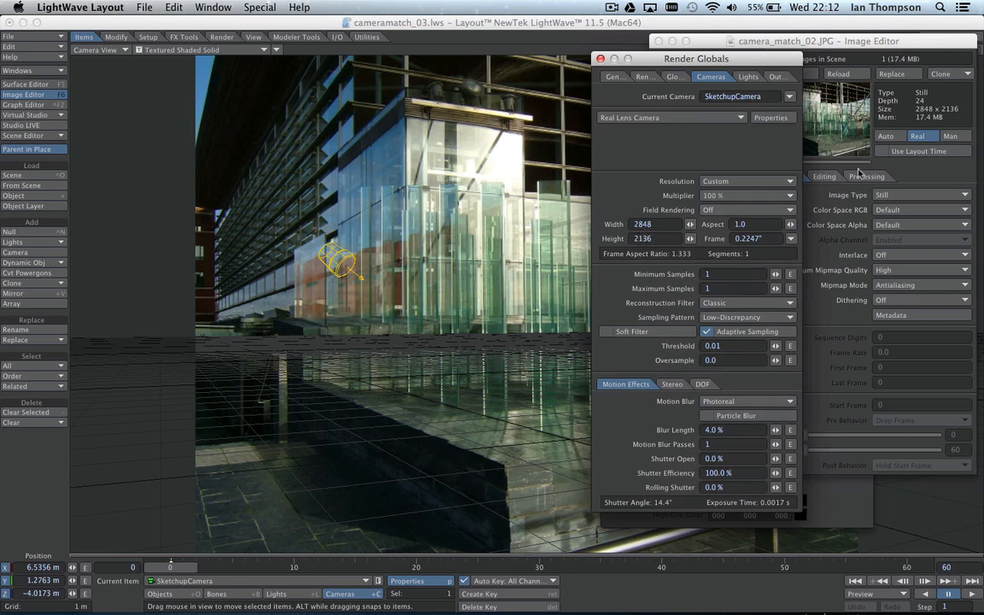
drag(712, 58, 671, 40)
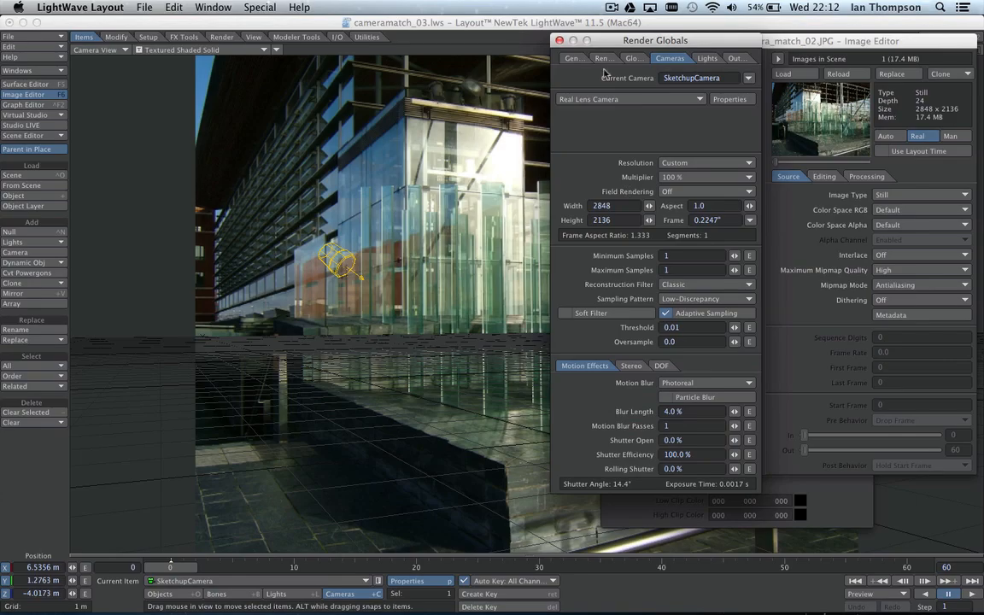
drag(606, 41, 687, 93)
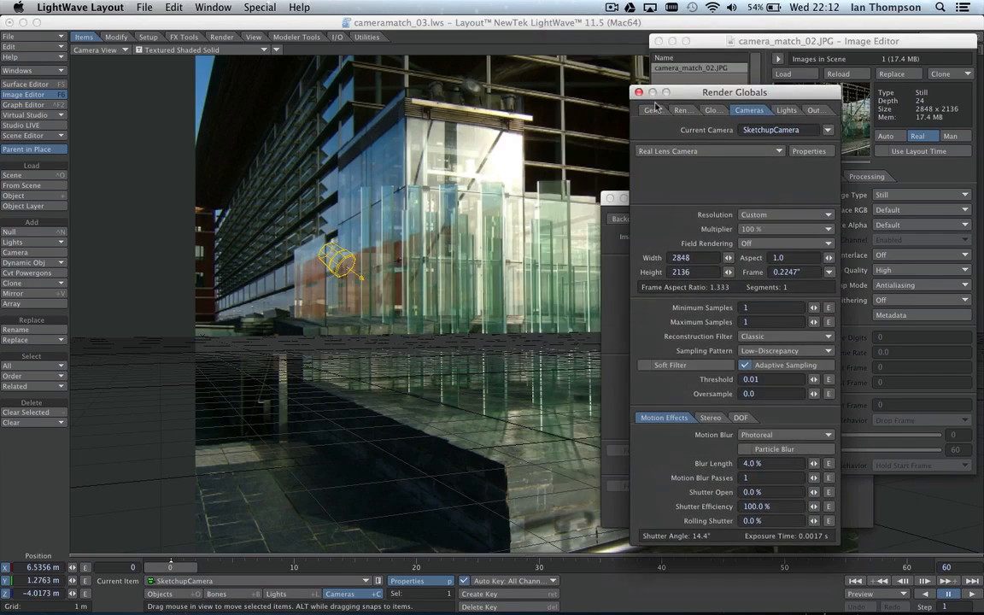
click(639, 92)
drag(702, 44, 733, 44)
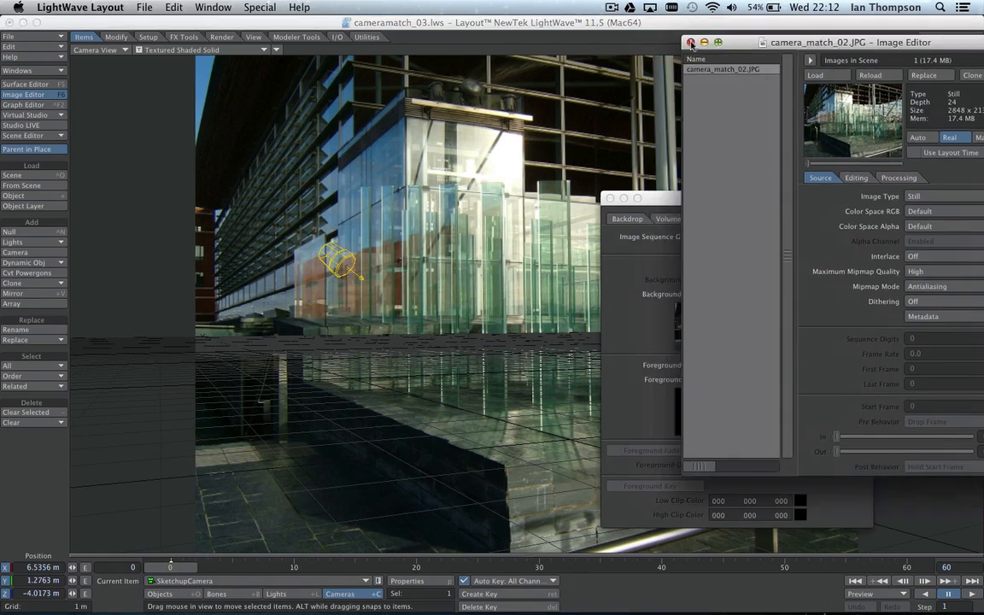
click(688, 41)
Step: Close the Effects window and add a 10 m ground plane from Modeler Tools geometry
drag(665, 198, 741, 118)
click(685, 119)
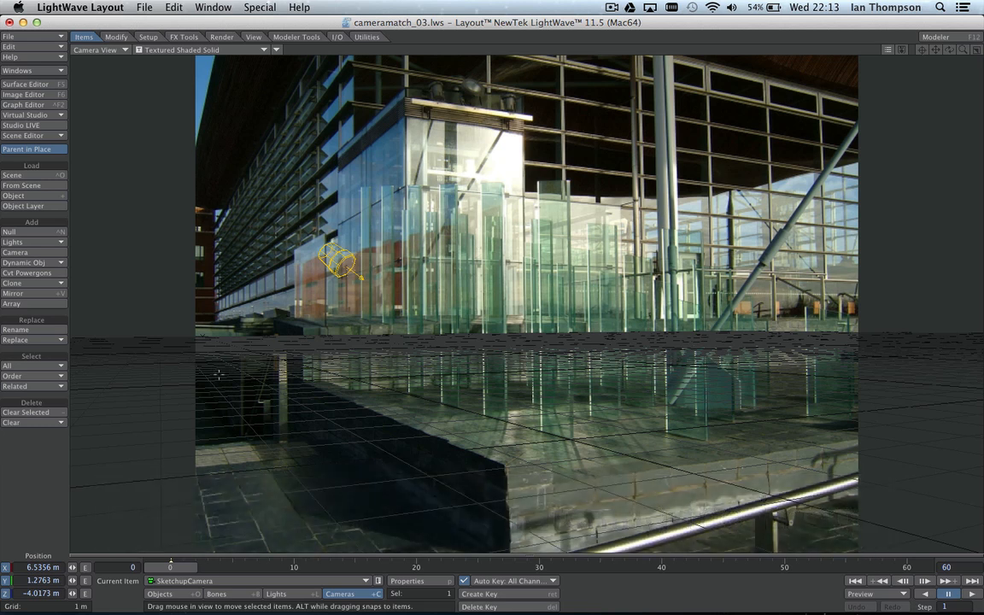
click(285, 38)
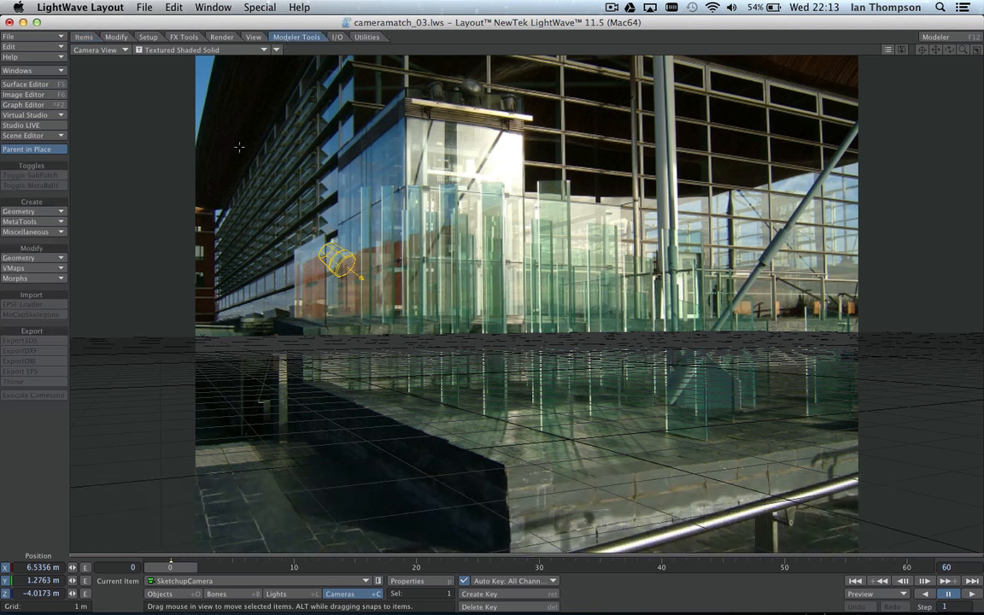
click(28, 214)
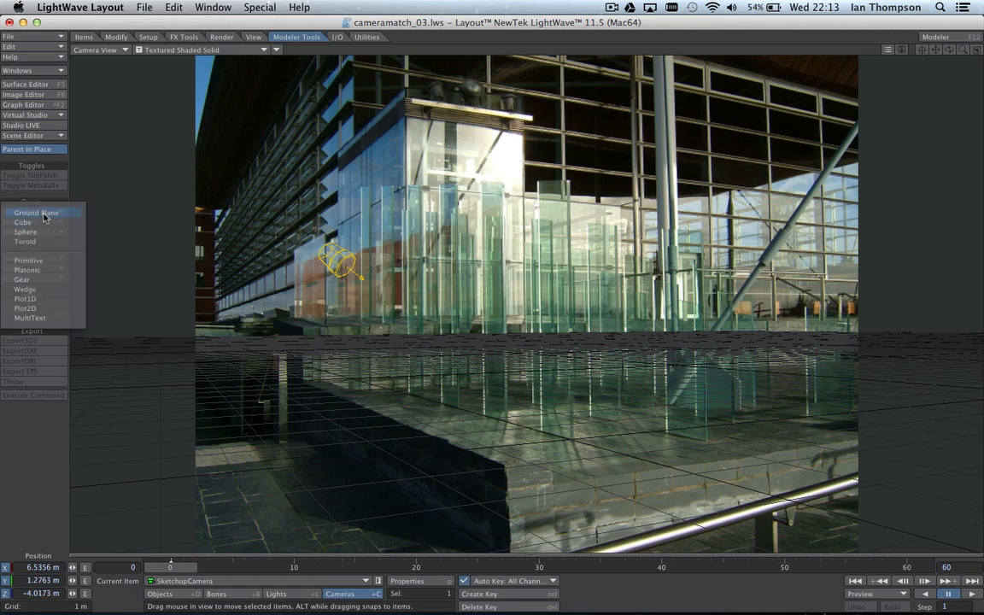
click(43, 215)
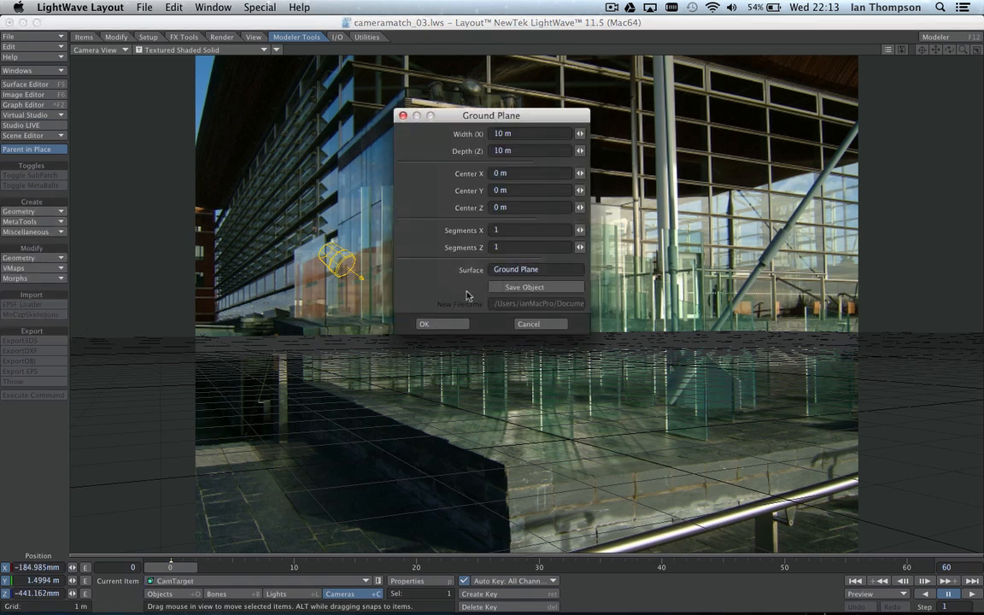
click(446, 323)
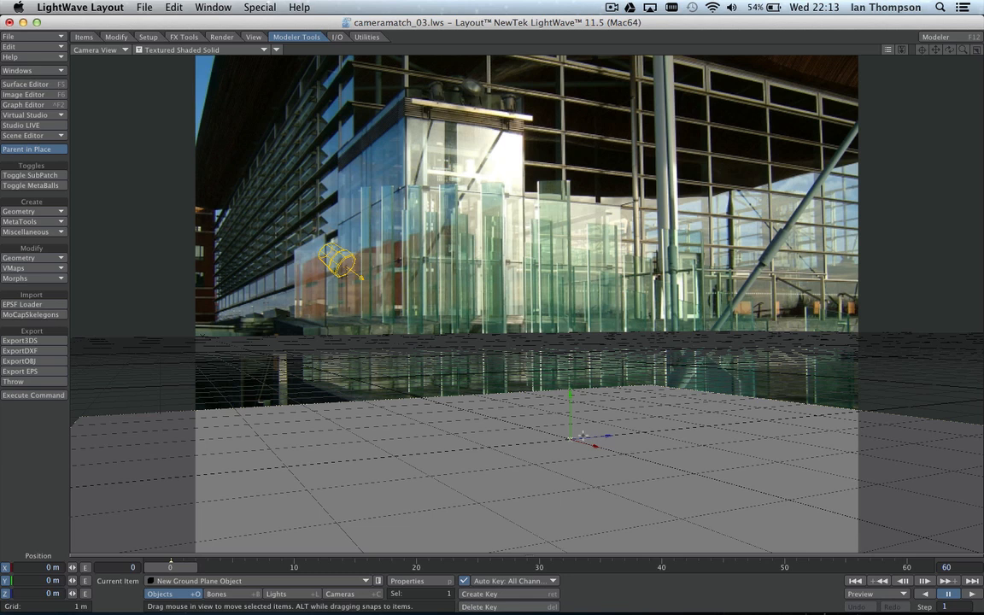
Step: Stretch the ground plane down in X and Z to fit the ledge and key it at frame 0
key(h)
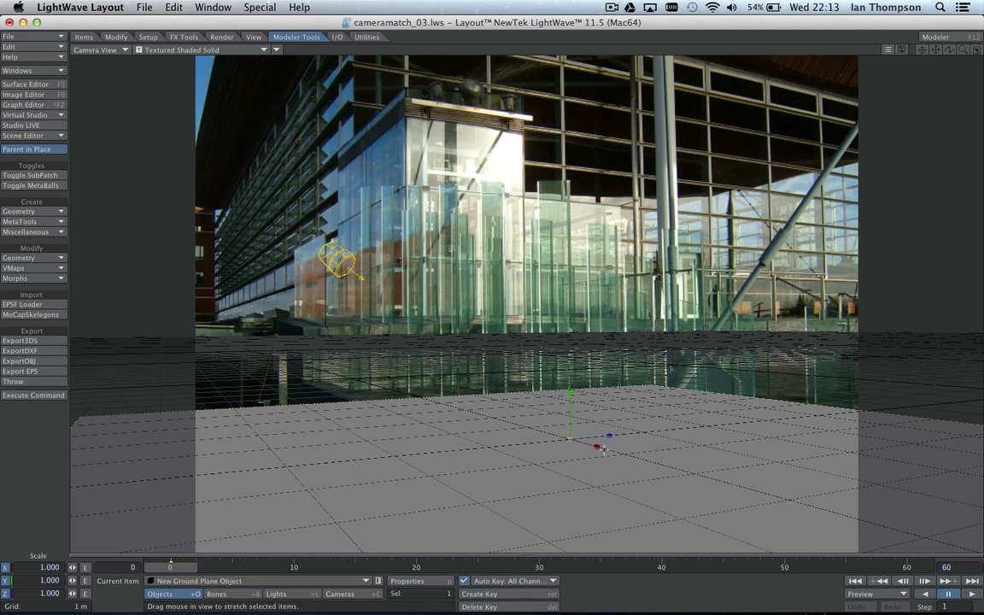
drag(596, 446, 541, 446)
drag(612, 435, 547, 434)
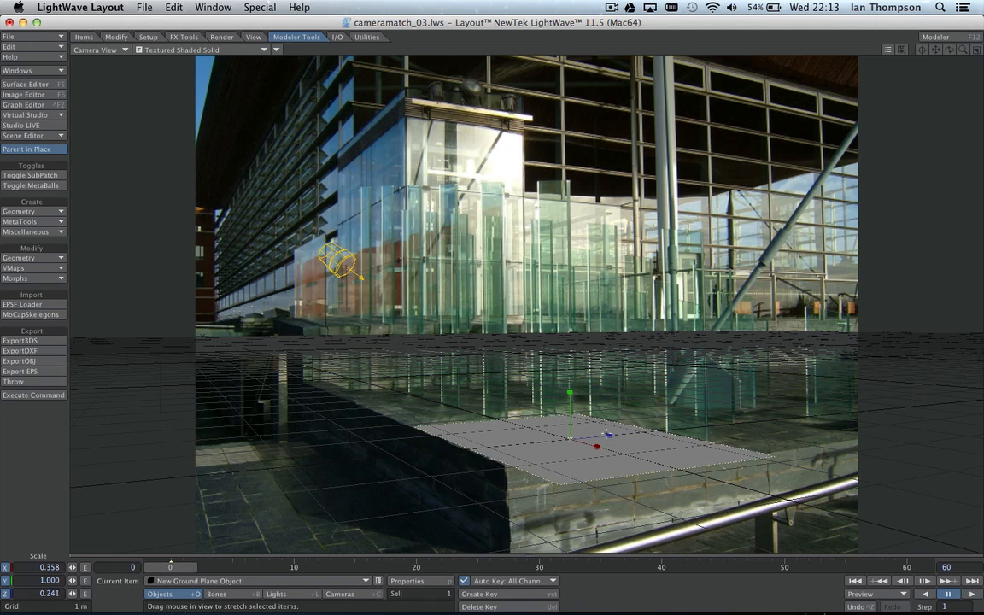
key(Return)
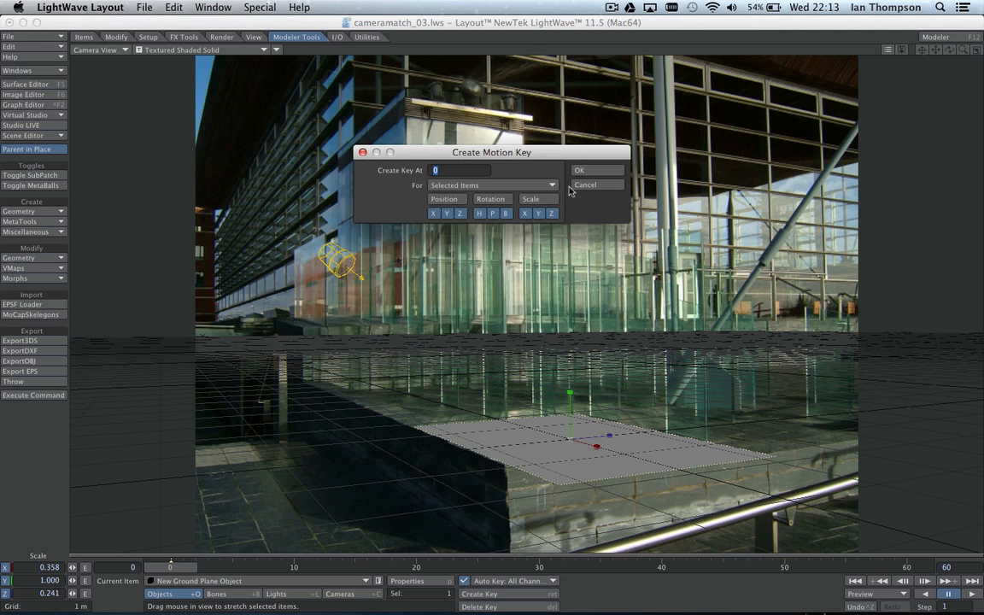
click(590, 173)
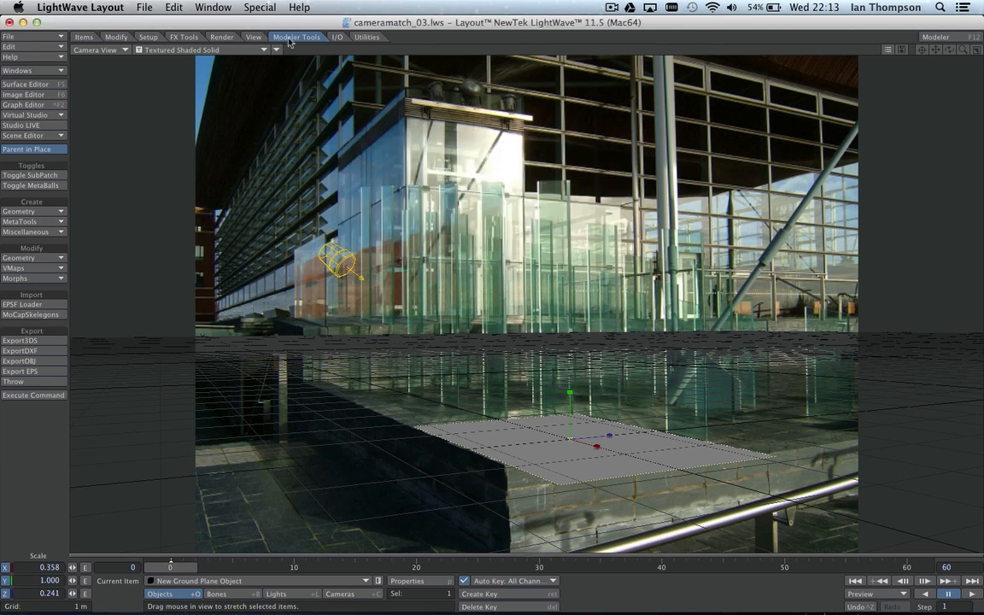
Step: Add a 1 m cube to the scene
click(42, 211)
click(42, 223)
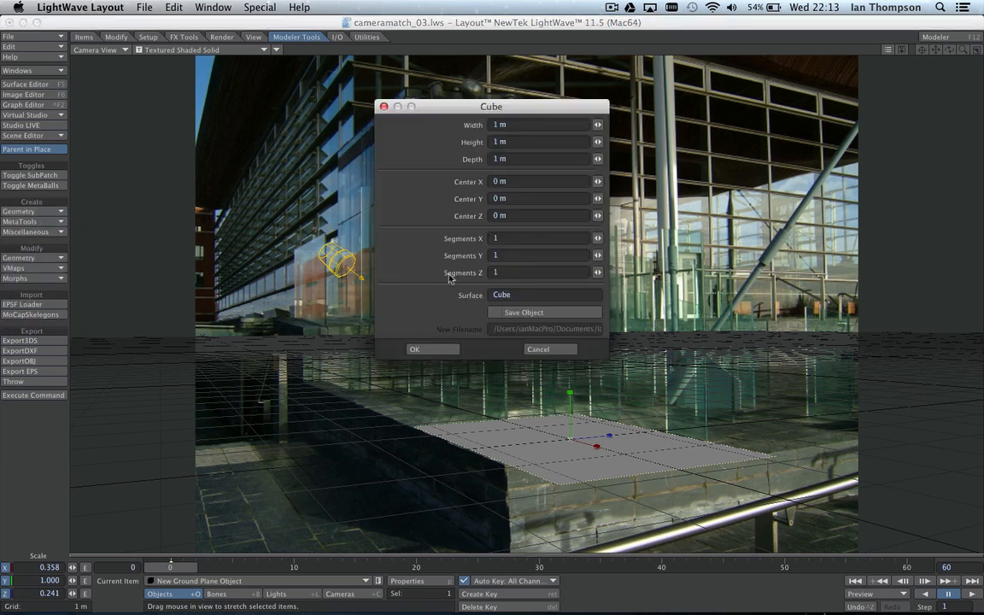
click(441, 352)
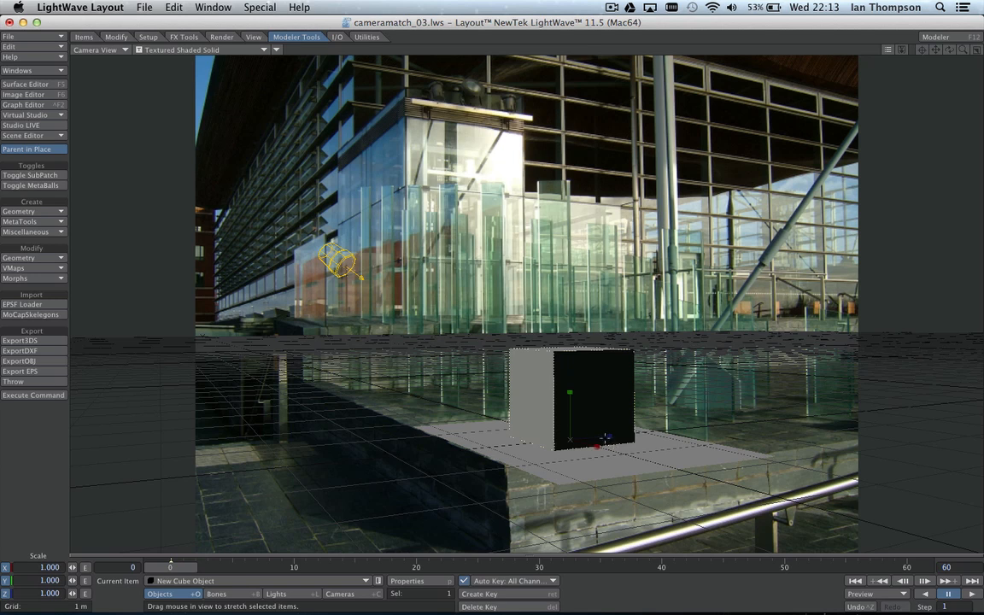
Step: Move the cube back to X 435.8295 mm, Z −32.1796 mm, checking it in a VPR preview
key(t)
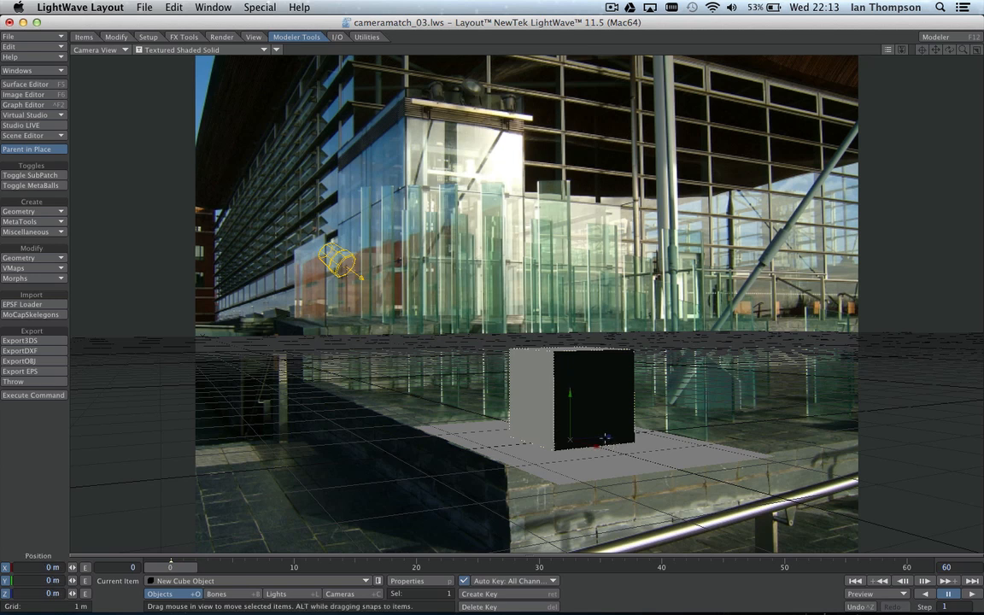
mouse_move(600, 437)
mouse_down()
mouse_move(632, 420)
mouse_move(622, 418)
mouse_move(630, 420)
mouse_move(601, 437)
mouse_move(716, 455)
mouse_move(659, 441)
mouse_move(583, 449)
mouse_move(651, 440)
mouse_move(642, 461)
mouse_move(595, 449)
mouse_up()
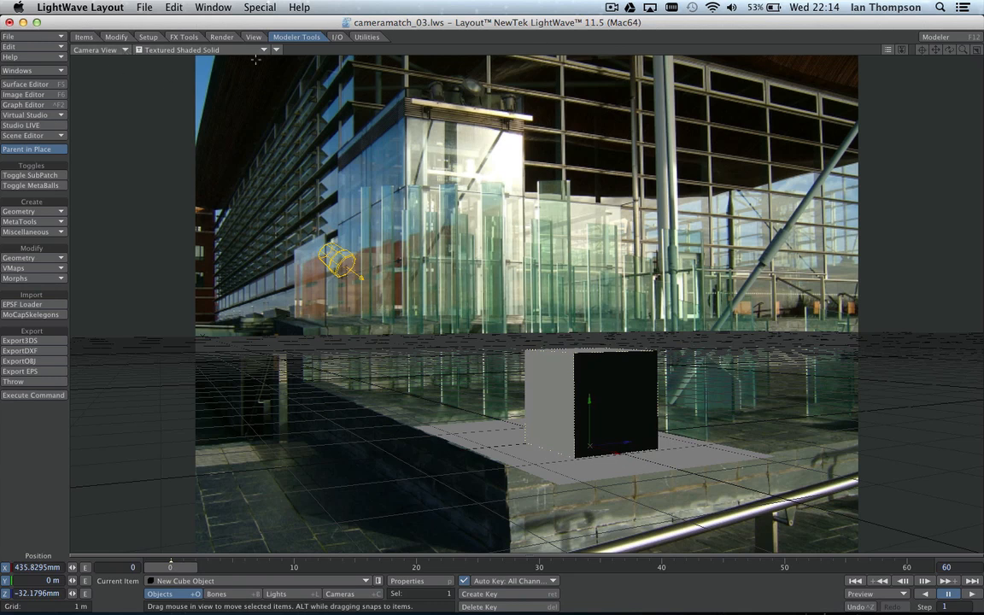
click(195, 49)
click(185, 89)
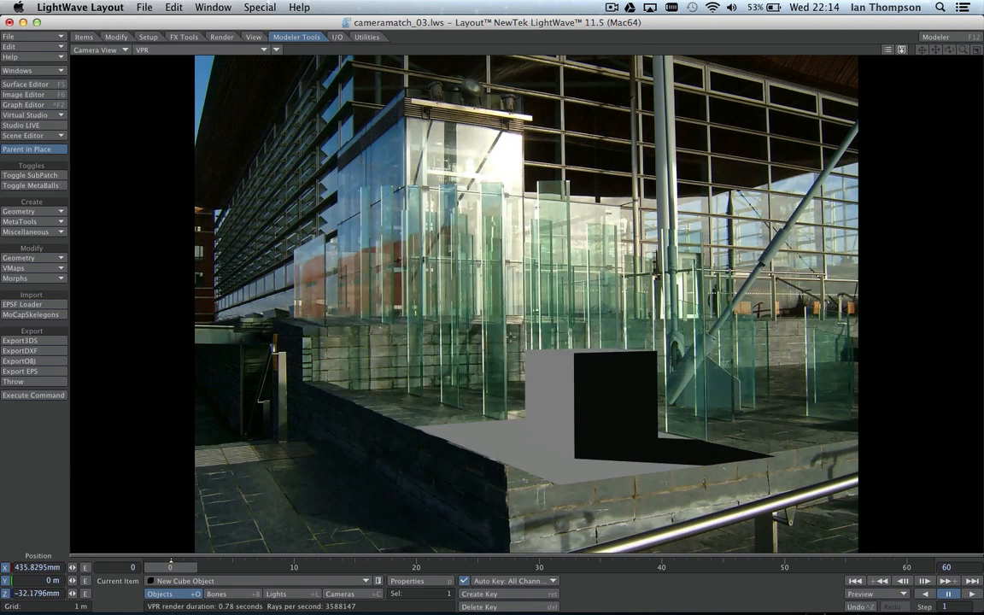
click(143, 49)
click(141, 60)
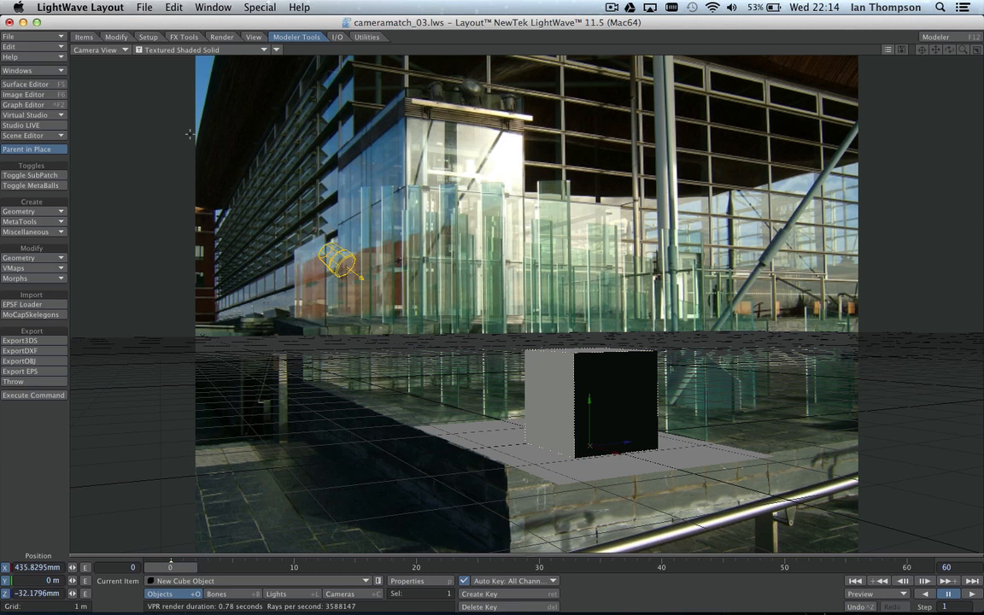
Step: Set the Viewport Layout to Quad in the Display preferences
key(o)
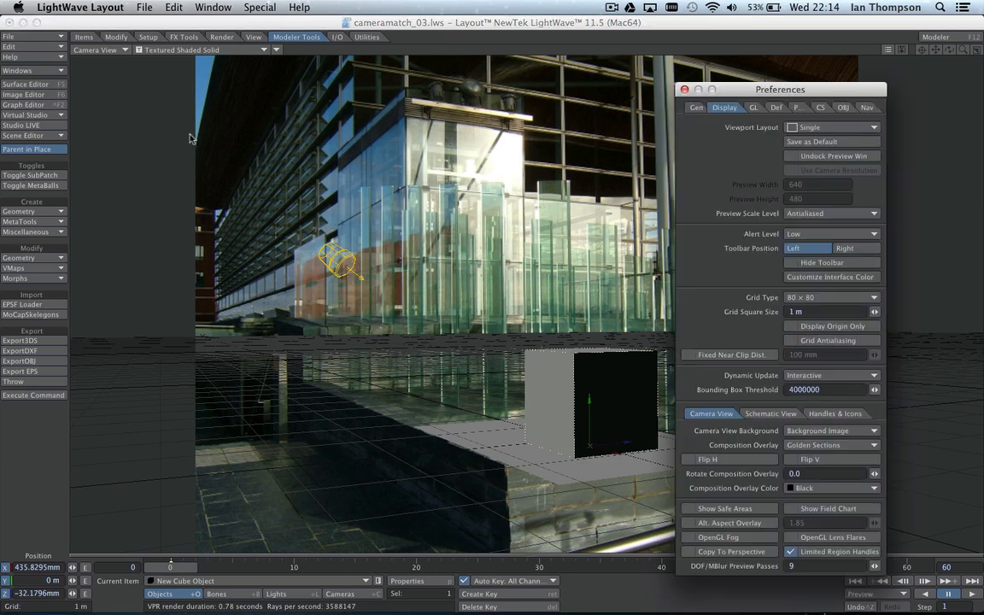
drag(743, 94, 682, 80)
click(742, 113)
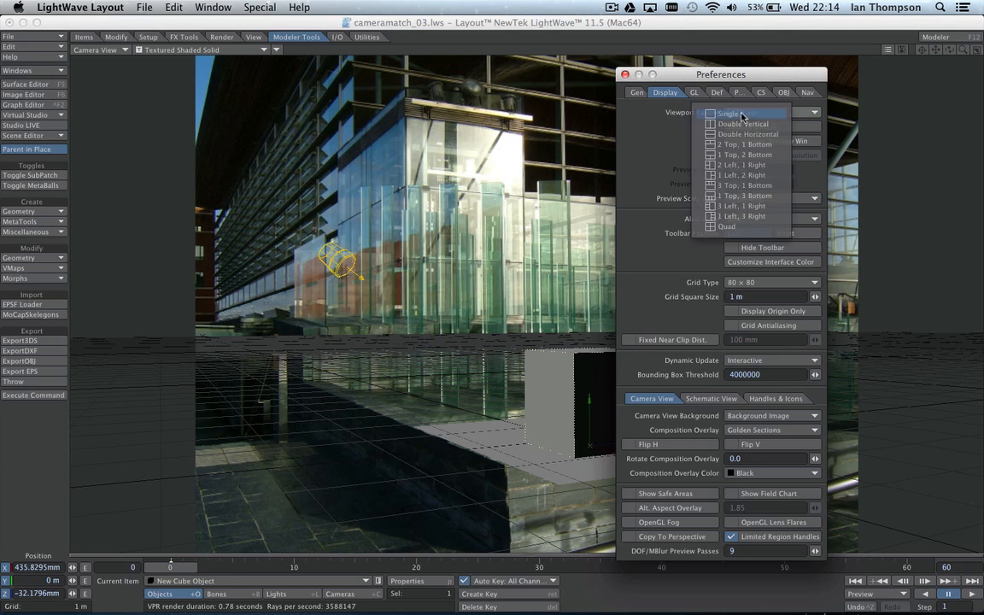
click(726, 226)
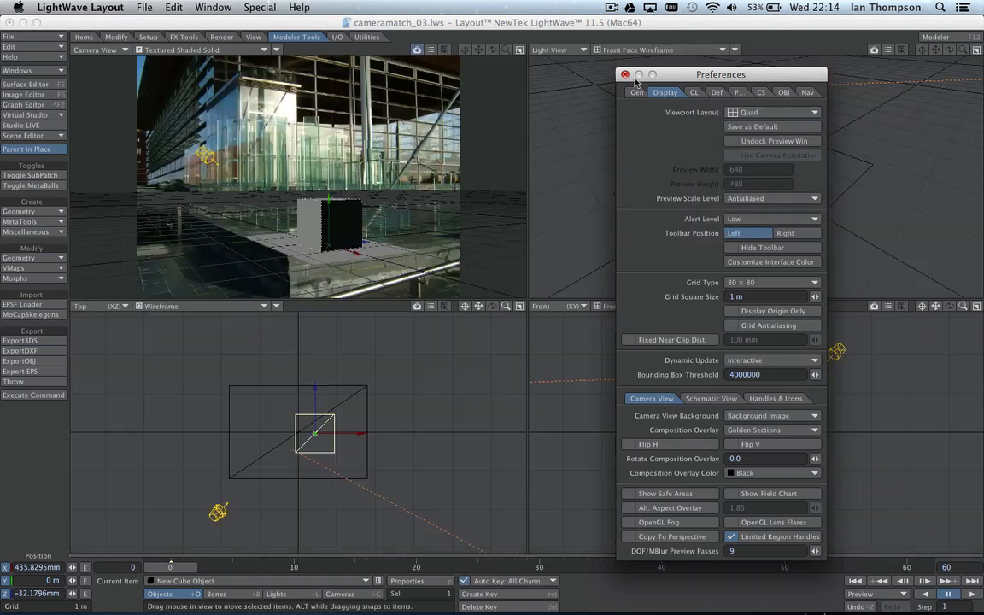
click(624, 74)
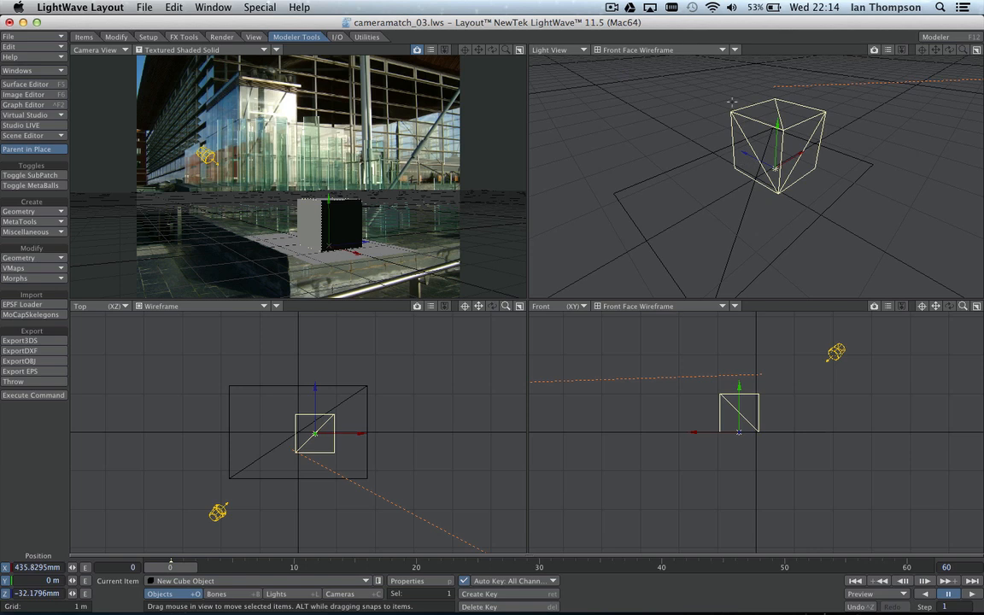
Step: Turn the top-right light view into a Perspective view angled low around the cube
click(555, 49)
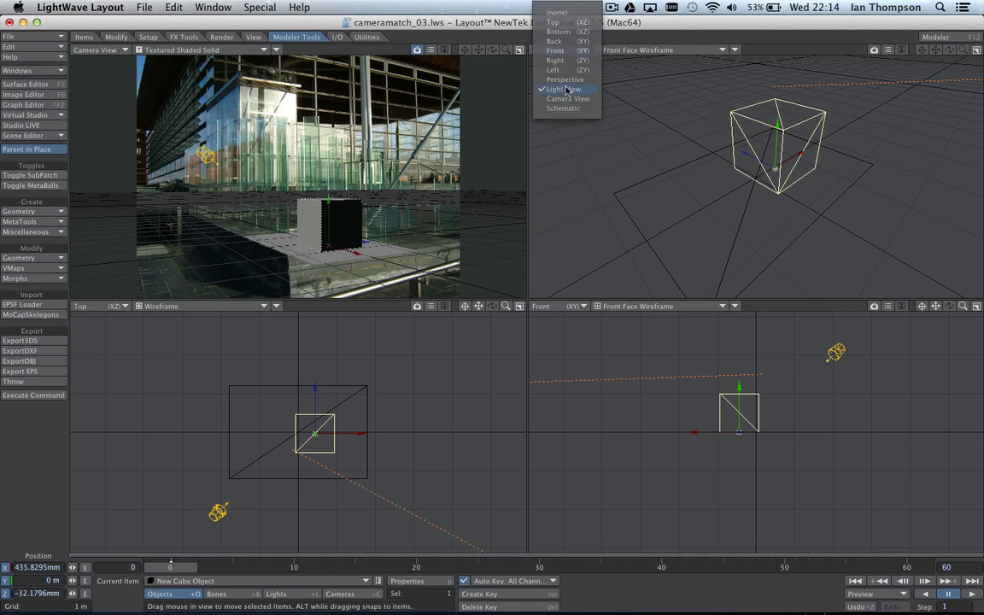
click(565, 79)
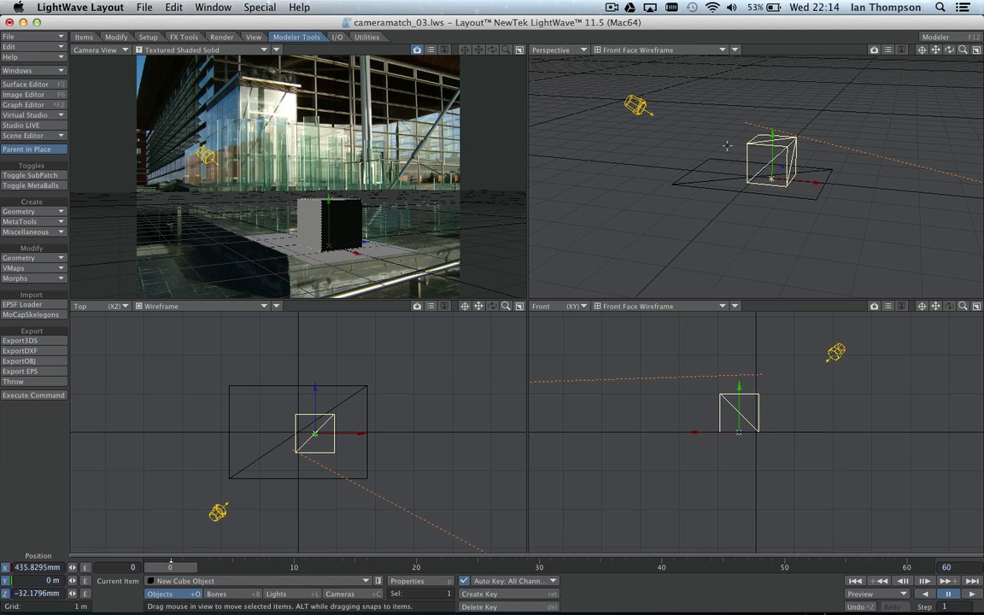
alt+drag(727, 146, 751, 142)
alt+drag(828, 205, 833, 213)
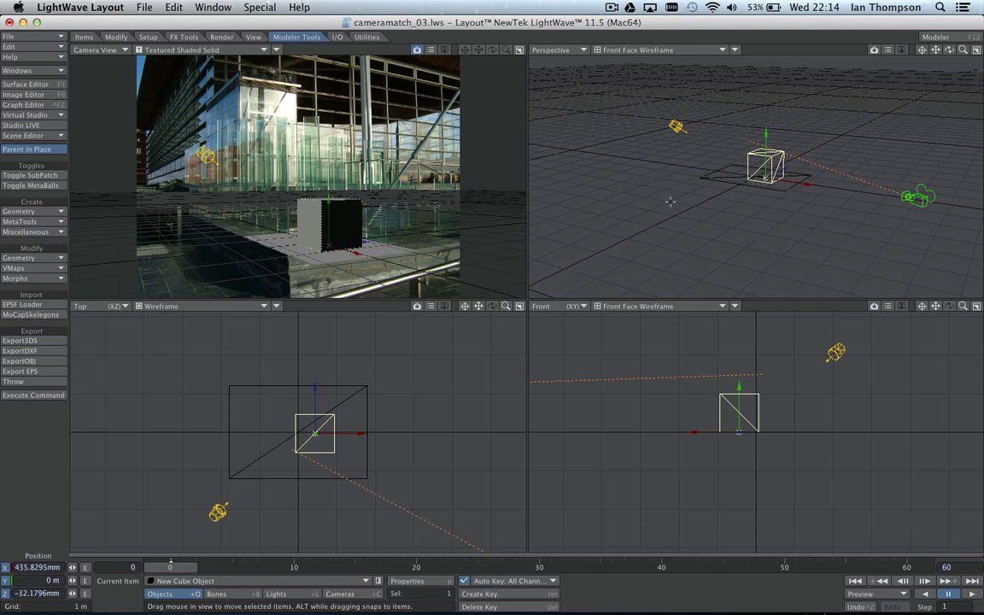
Step: Scale the cube uniformly down to 0.570, then select the light
key(h)
drag(702, 138, 683, 158)
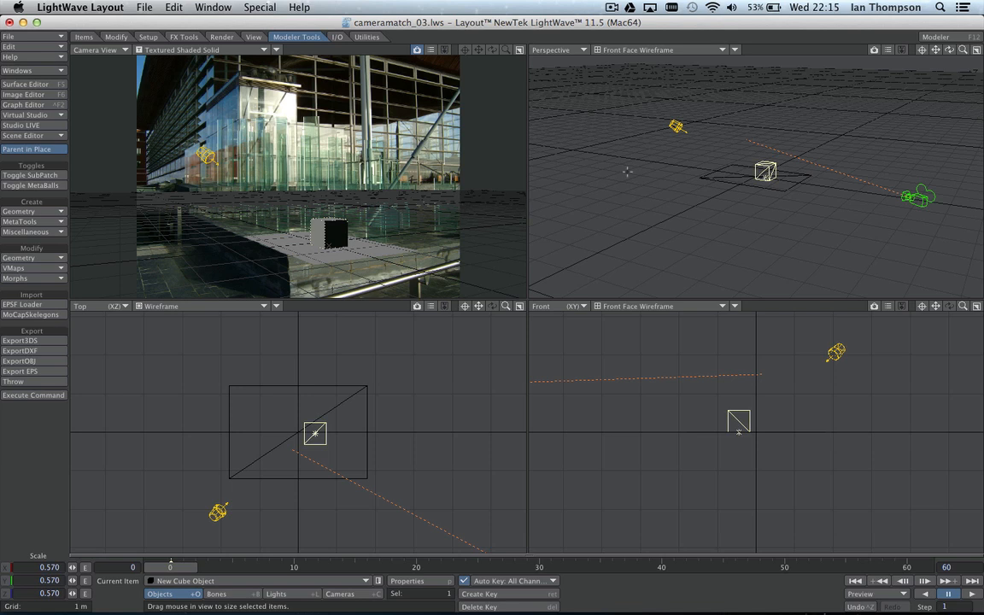
click(832, 355)
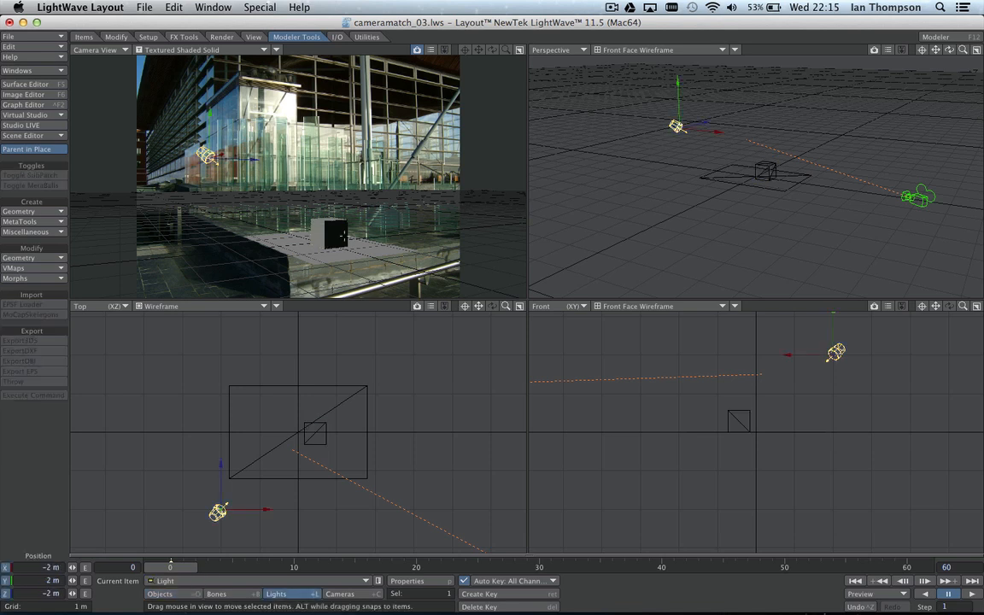
Step: Rotate the light, changing its heading and tilting it down toward the cube
key(y)
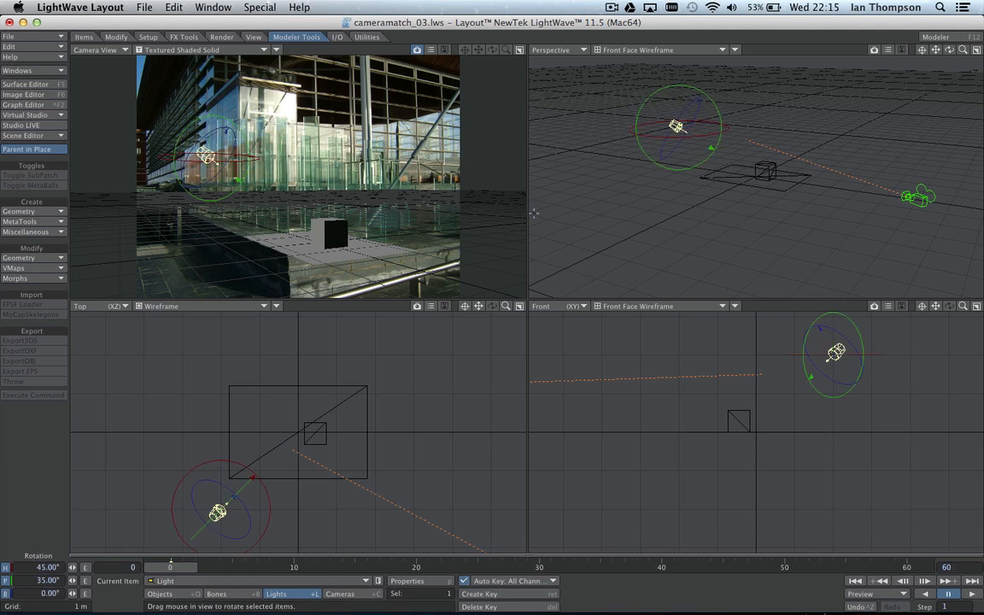
drag(627, 108, 125, 60)
drag(766, 128, 653, 141)
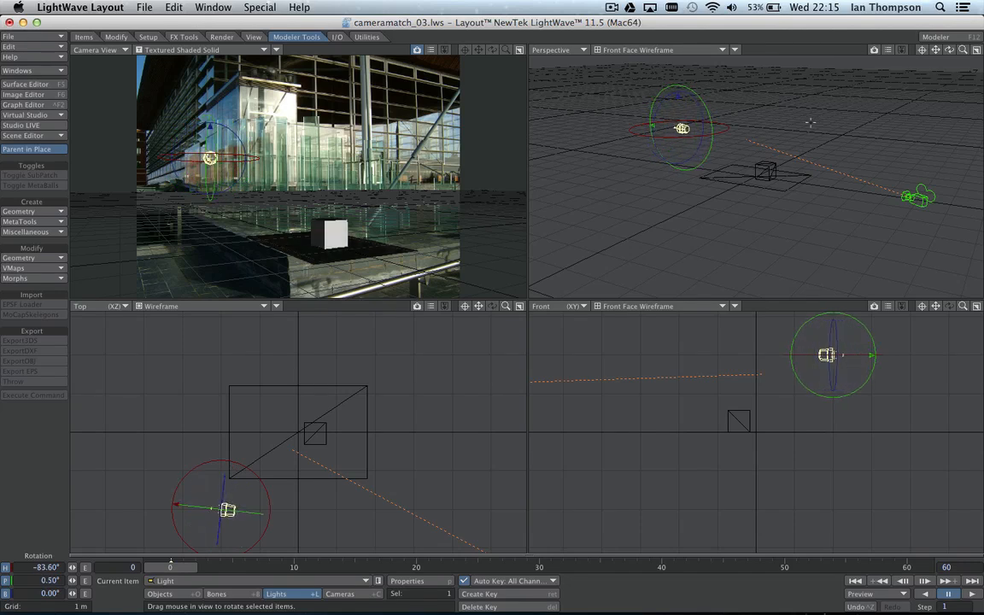
drag(809, 122, 705, 79)
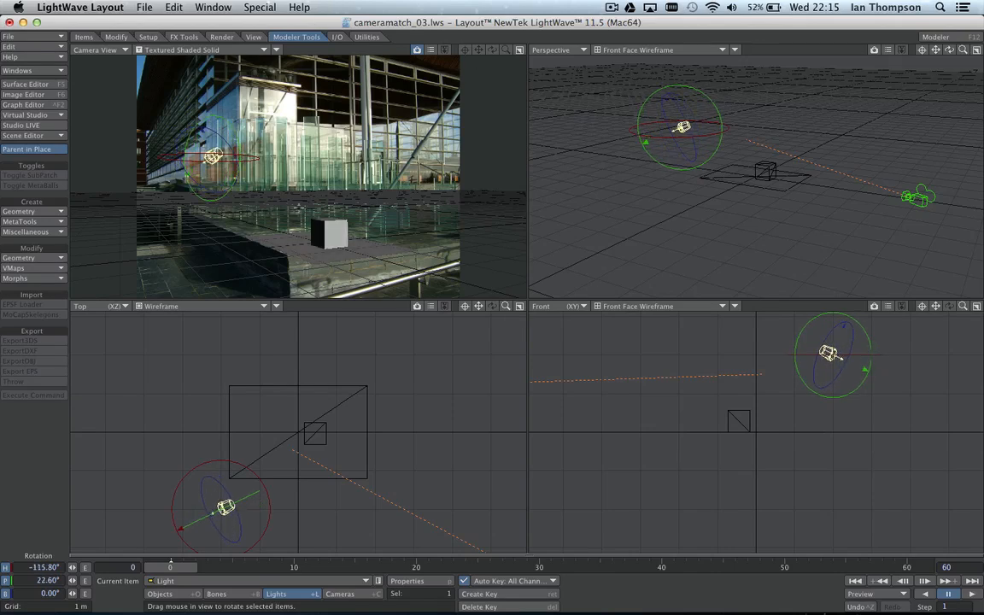
mouse_move(695, 91)
mouse_down()
mouse_move(628, 87)
mouse_move(642, 103)
mouse_move(660, 90)
mouse_move(354, 78)
mouse_move(417, 75)
mouse_move(422, 84)
mouse_up()
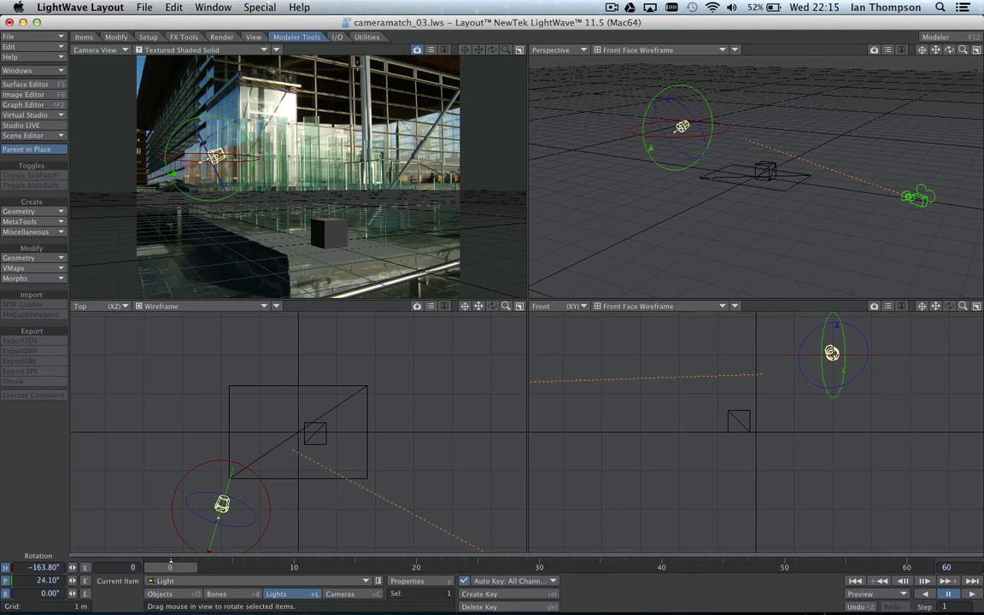
Step: Set the Camera View to VPR and adjust the light to heading −118°, pitch 25°
click(173, 51)
click(158, 79)
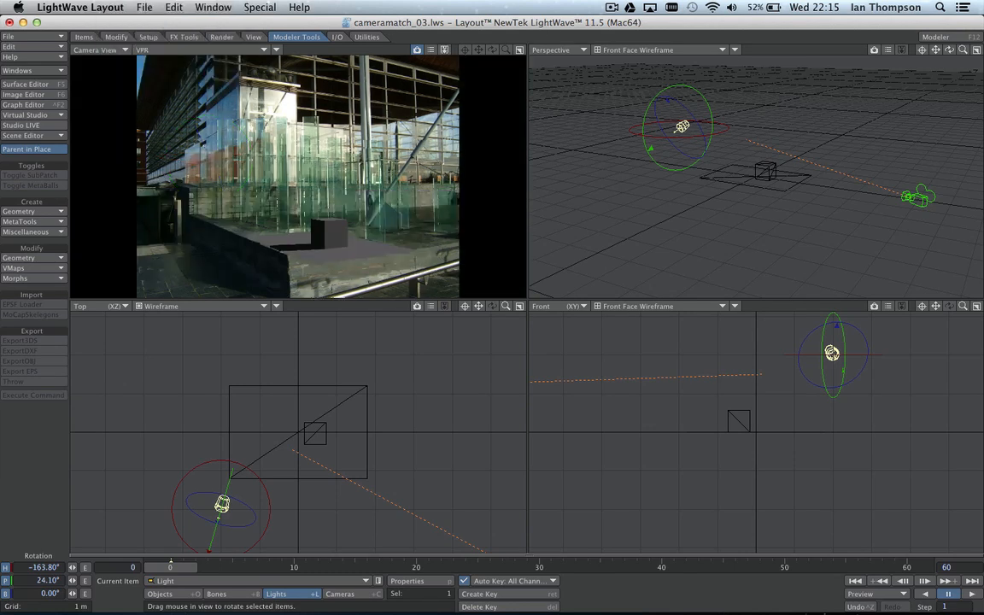
drag(727, 115, 981, 110)
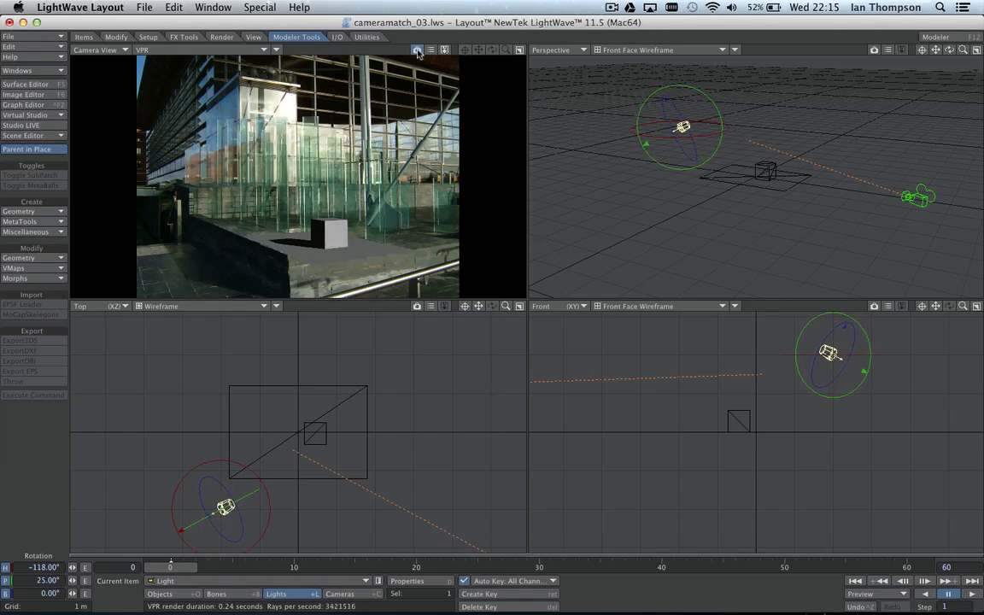
Step: Refine the light to heading −112° and pitch 22.1° in a maximised Camera View
click(520, 52)
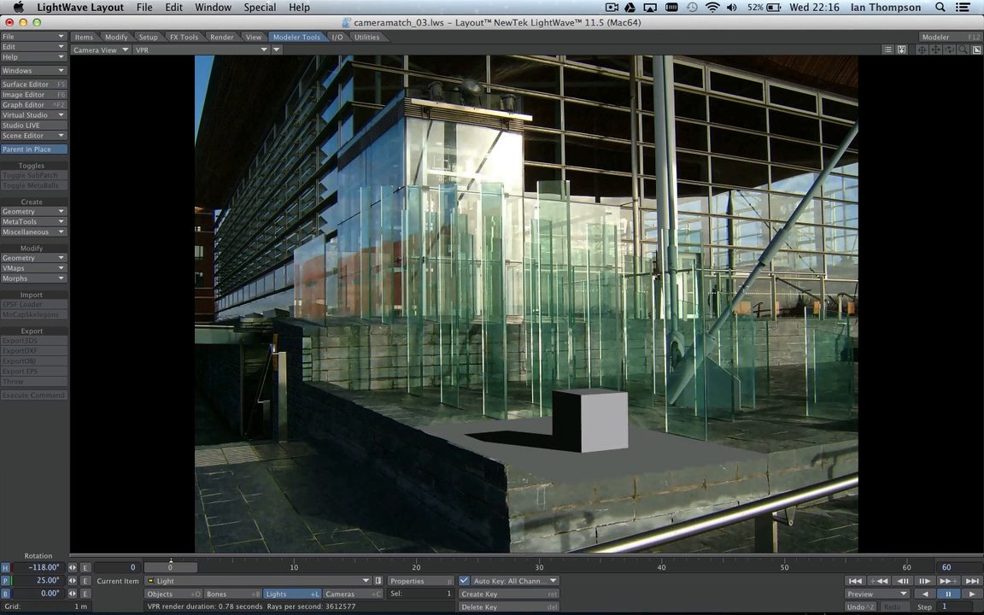
drag(513, 341, 517, 337)
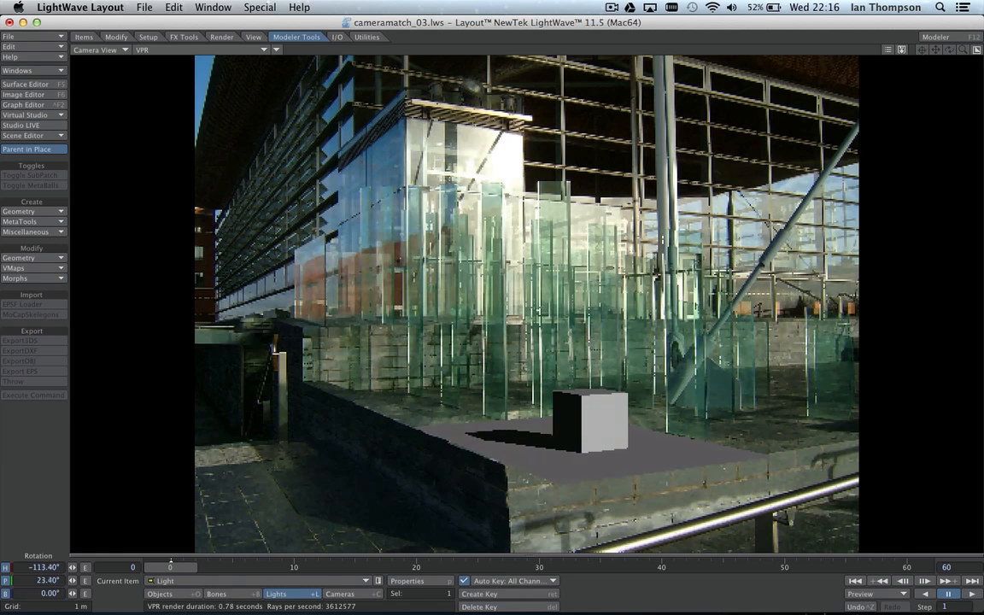
drag(560, 322, 577, 323)
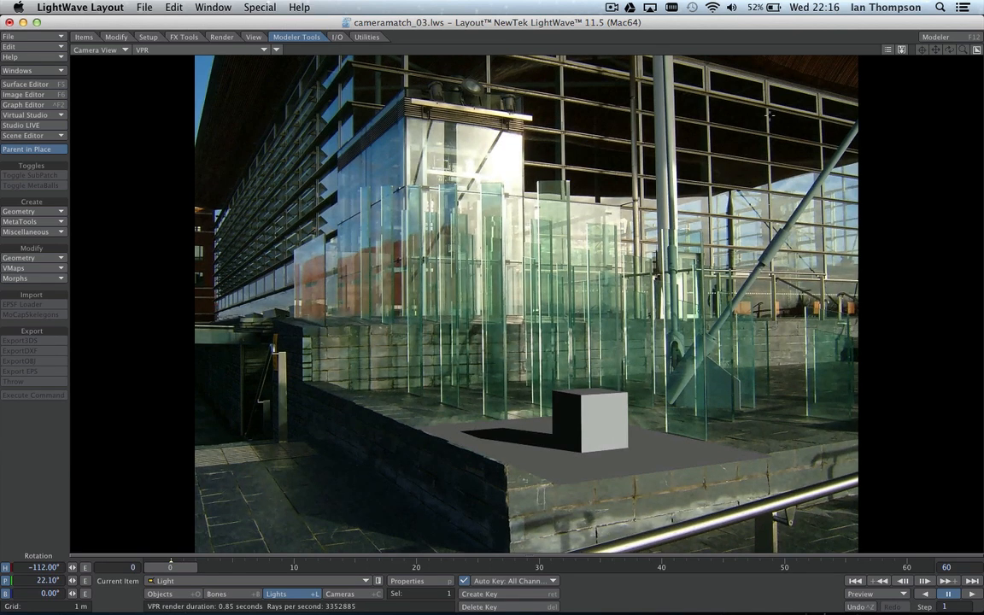
click(977, 50)
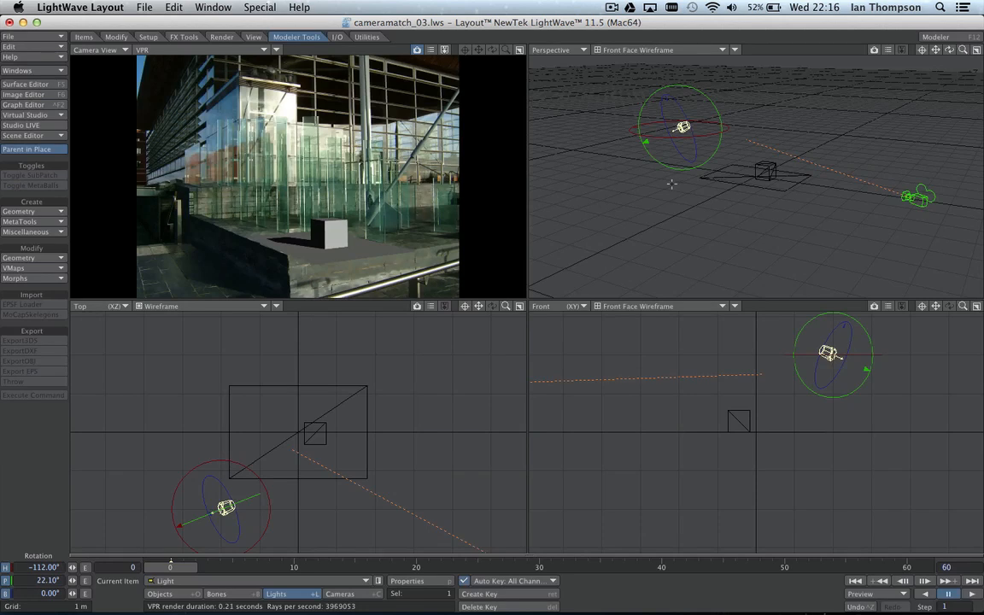
Step: Select the ground plane and open the node editor for its Ground Plane surface
click(727, 180)
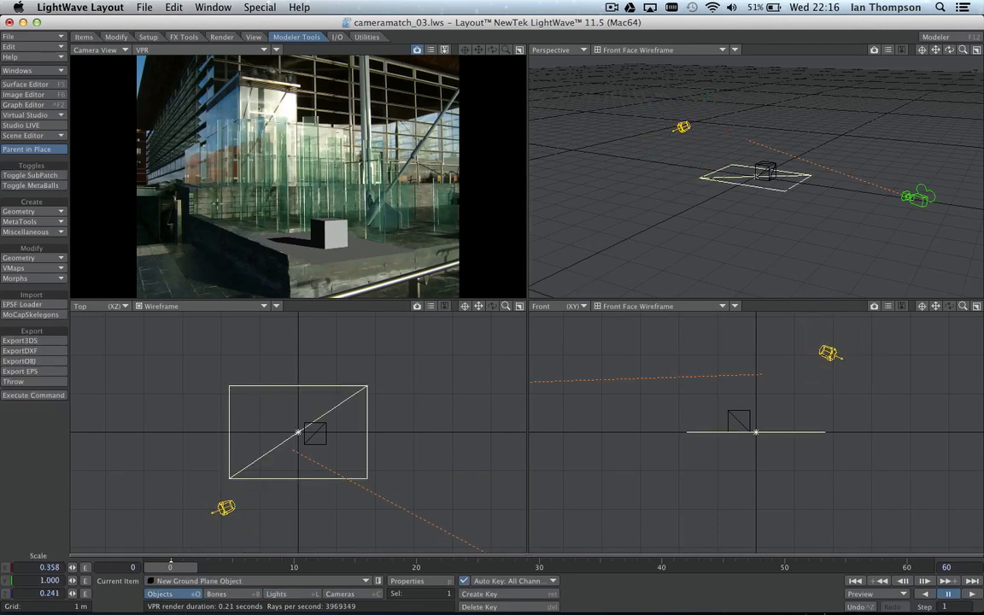
click(39, 84)
drag(520, 111, 436, 85)
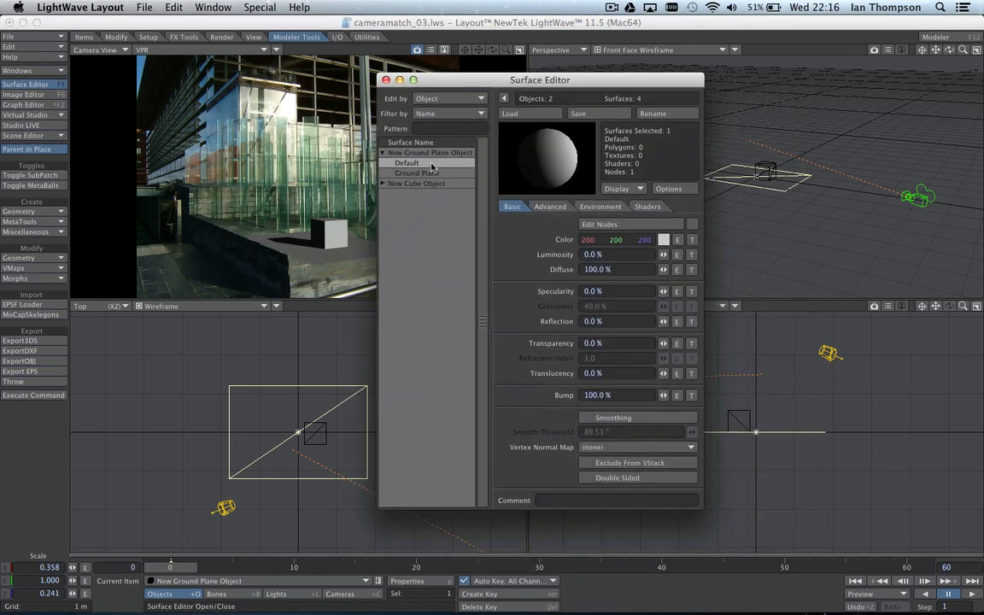
click(427, 174)
click(655, 225)
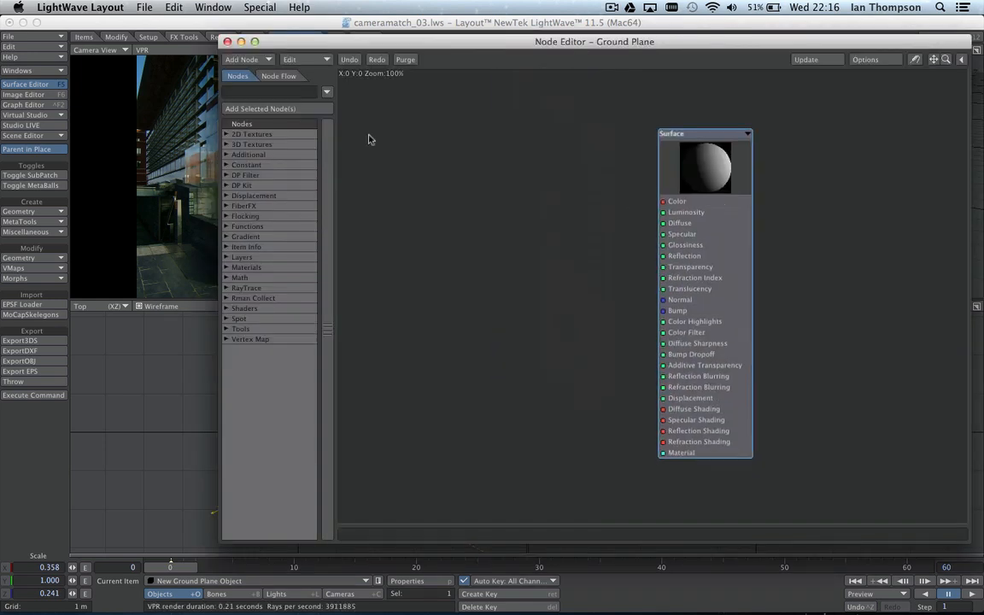
Step: Add a Shadow Catcher node and wire it to the surface's Material input
click(261, 62)
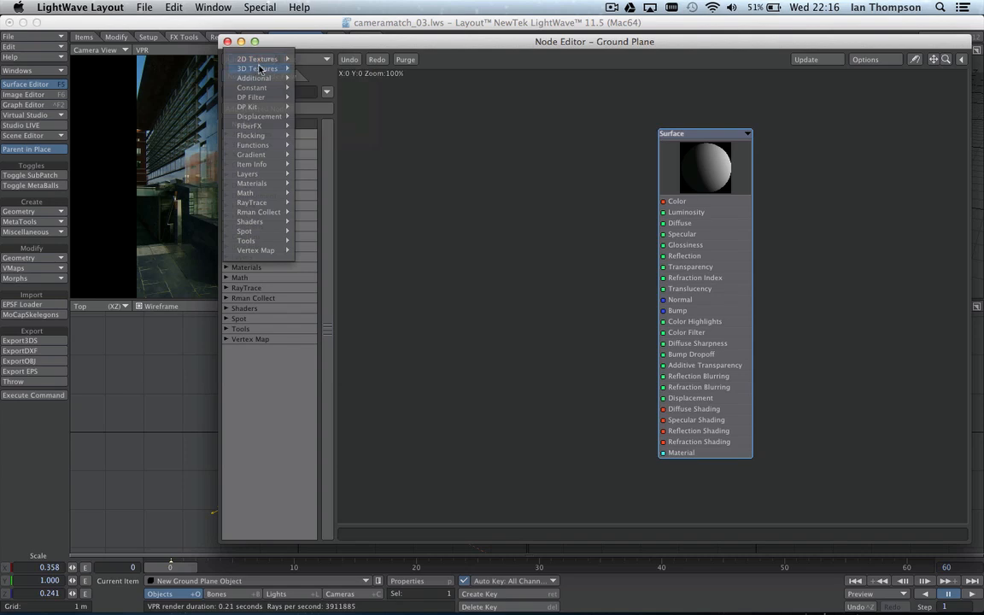
mouse_move(269, 185)
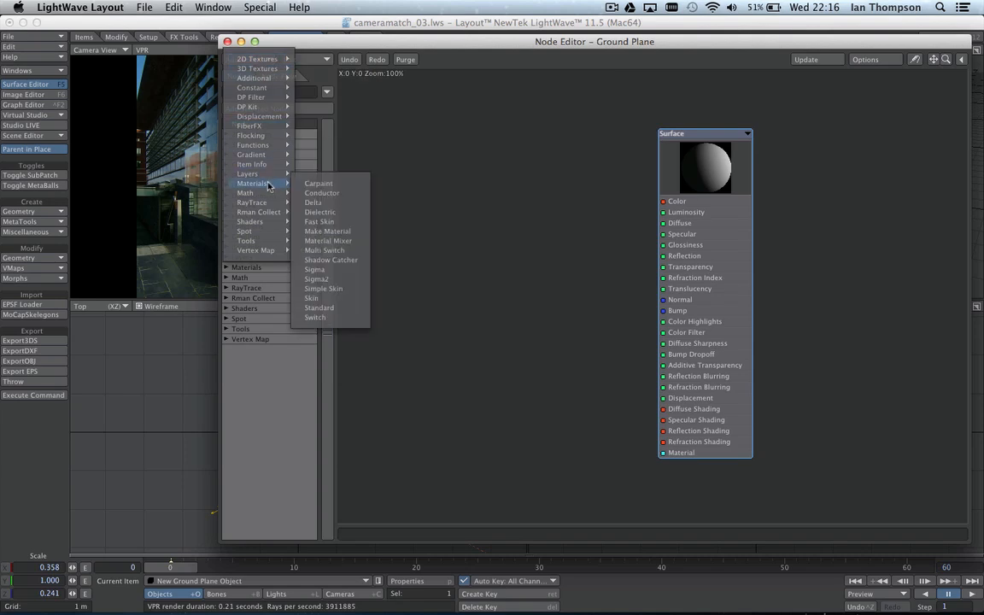
click(330, 260)
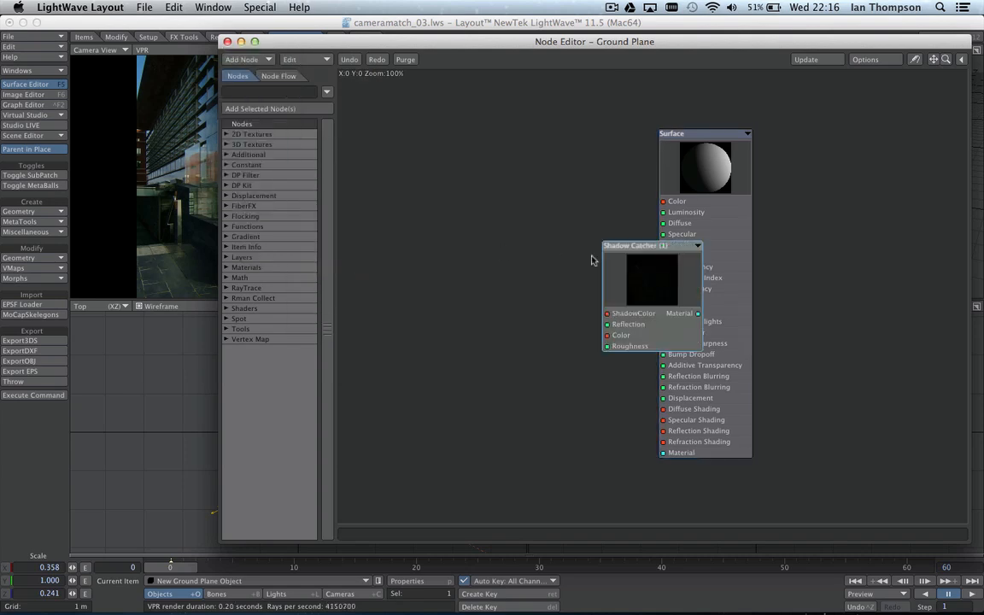
drag(624, 246, 441, 168)
drag(516, 236, 663, 453)
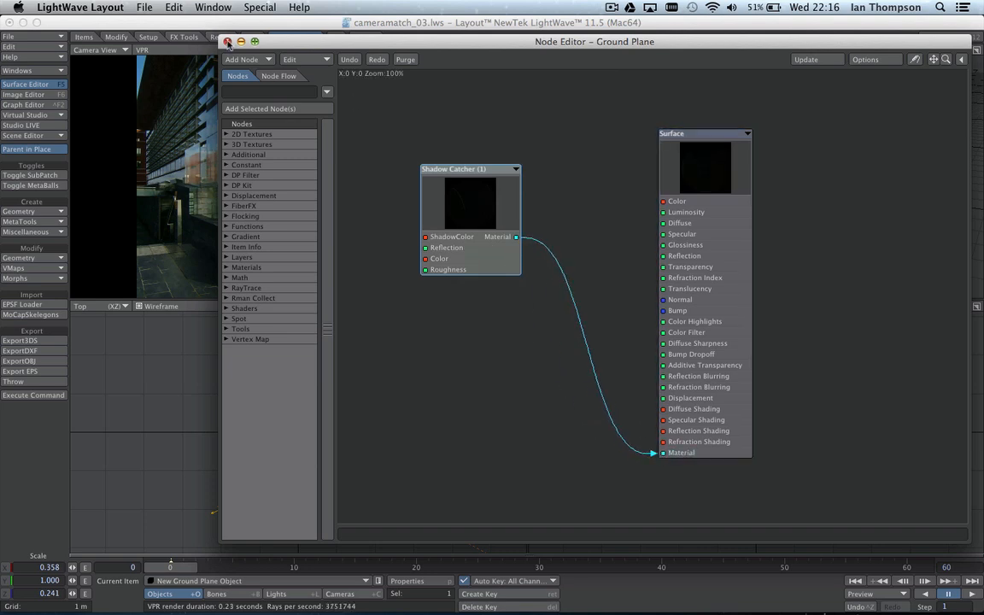
click(227, 42)
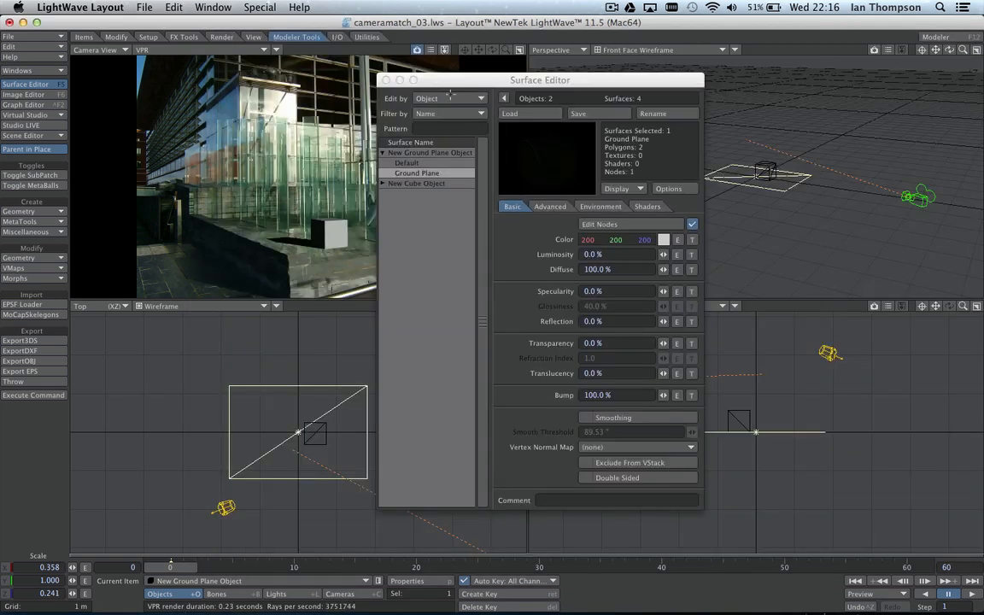
drag(449, 91, 493, 79)
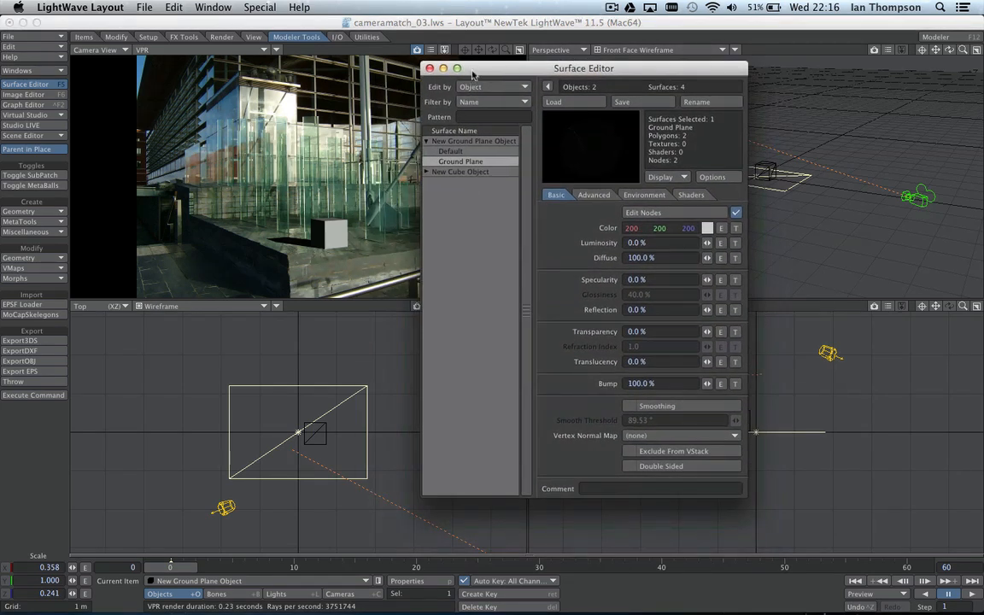
drag(426, 65, 434, 72)
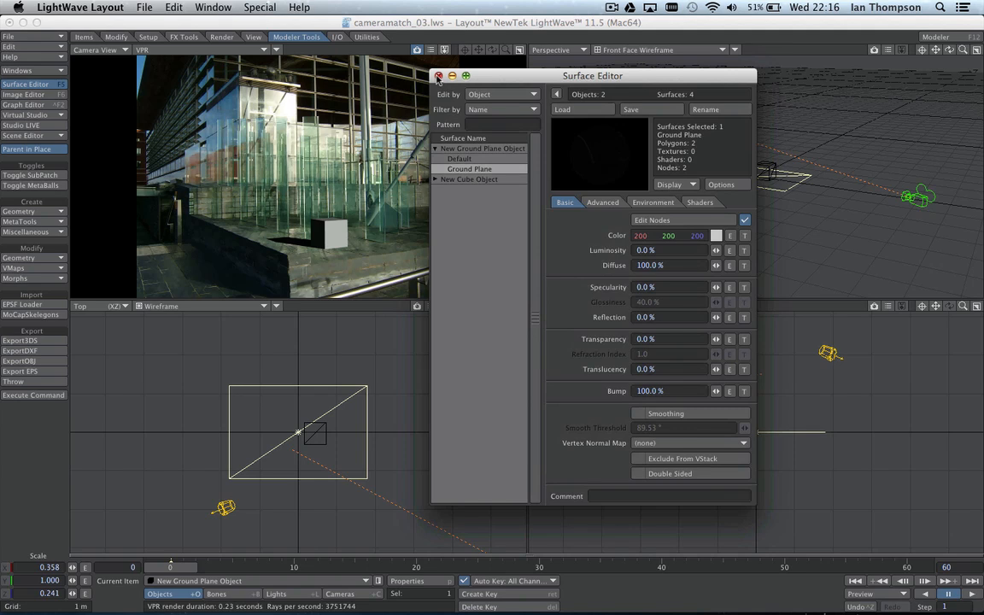
click(439, 76)
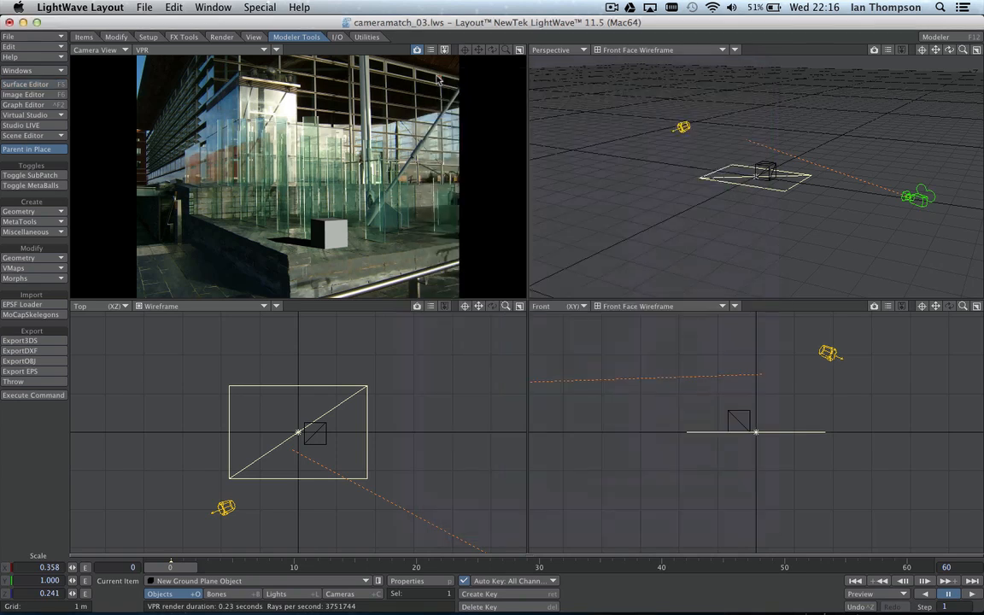
Step: Make New Cube Object the current item with the Move tool active
click(520, 50)
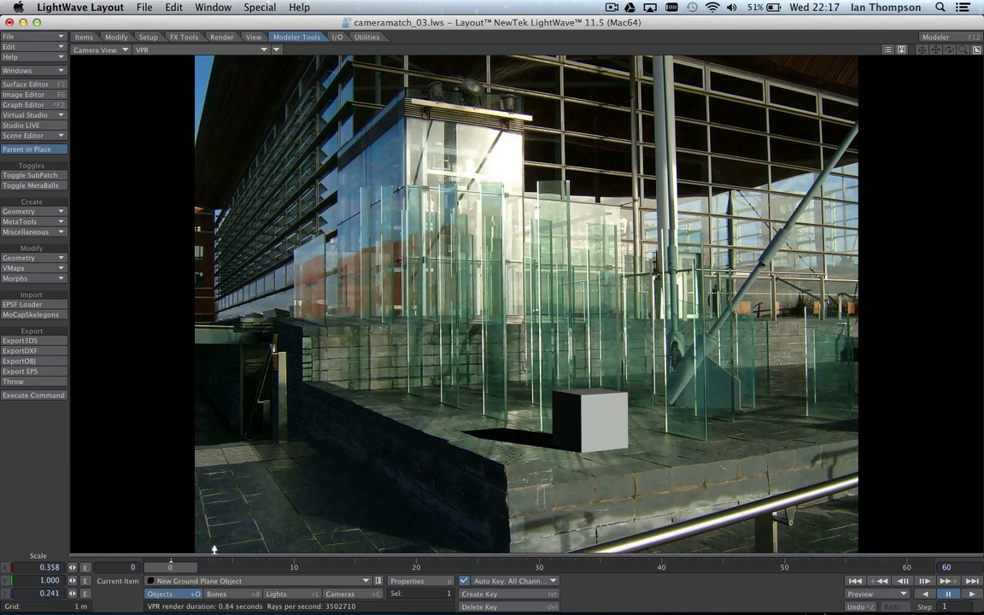
click(196, 581)
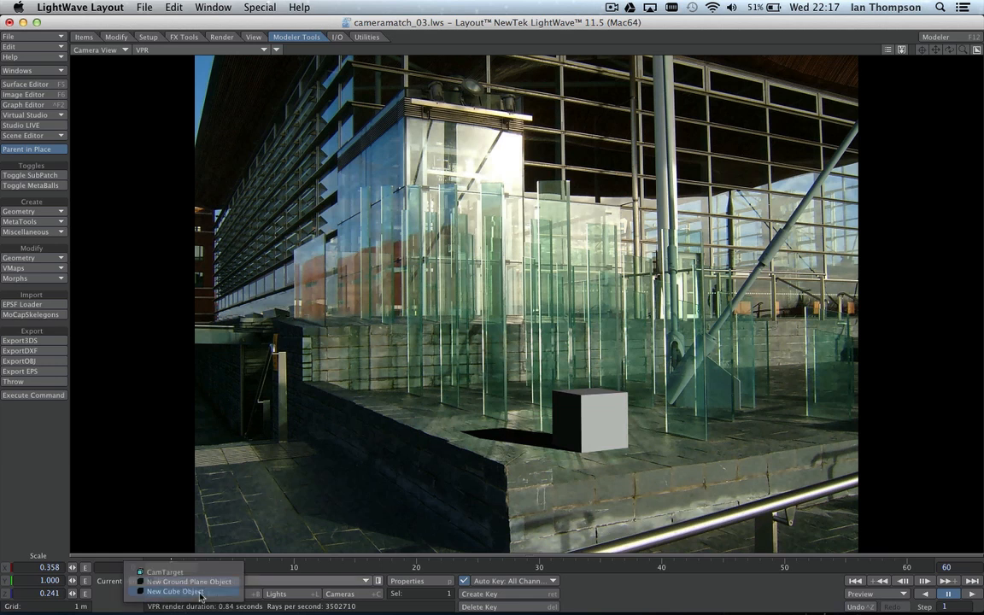
click(200, 591)
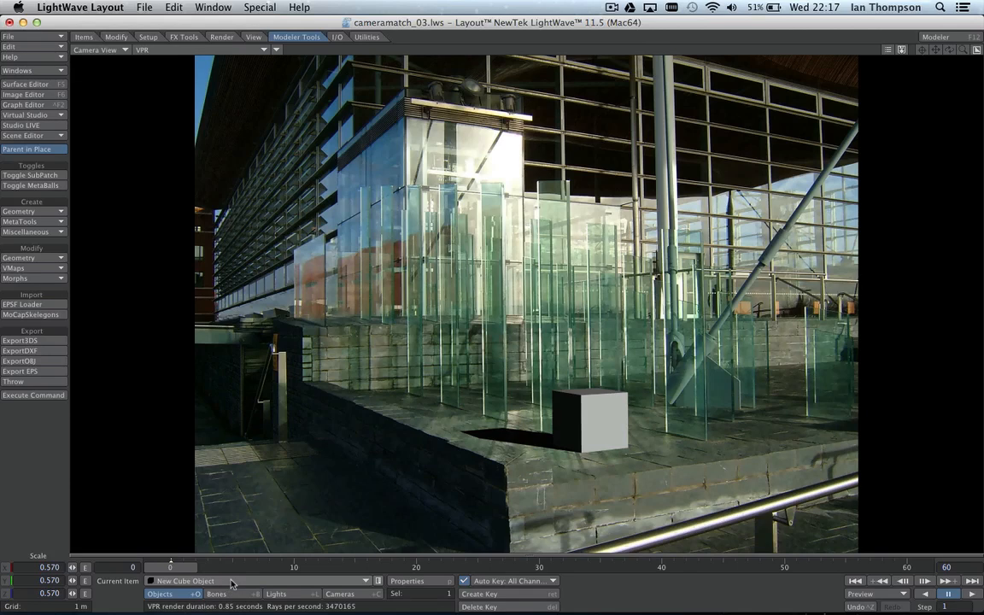
key(t)
click(976, 51)
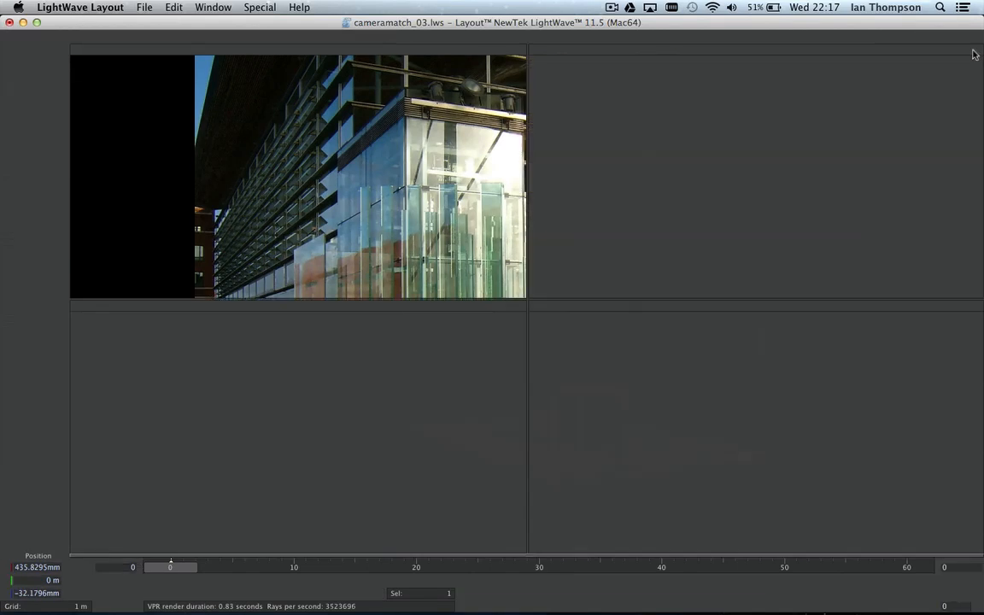
Step: Slide the cube to X 1.3906 m, enlarge the upper viewports, and nudge it along Z
drag(806, 183, 837, 186)
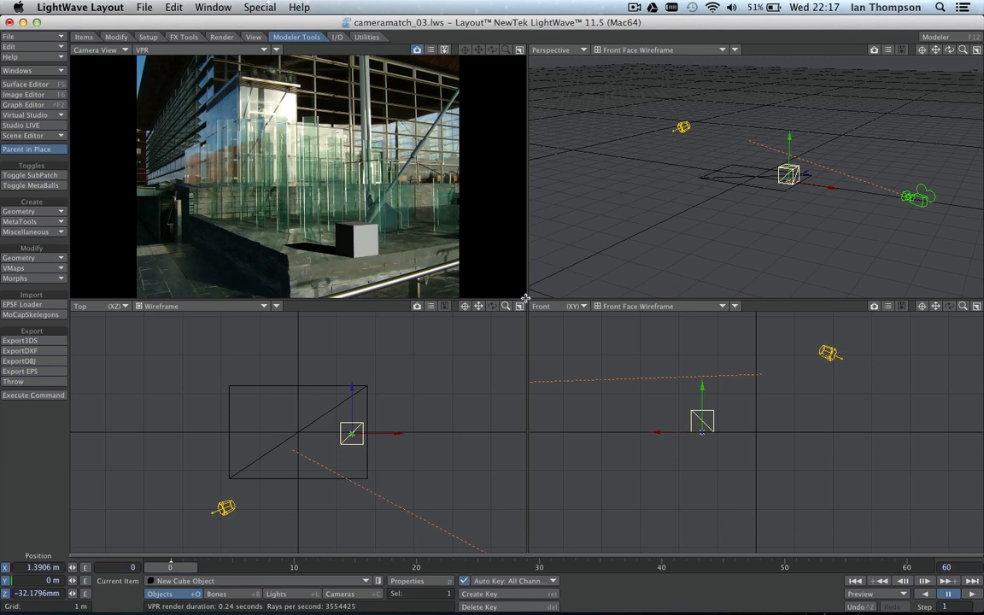
drag(526, 298, 620, 346)
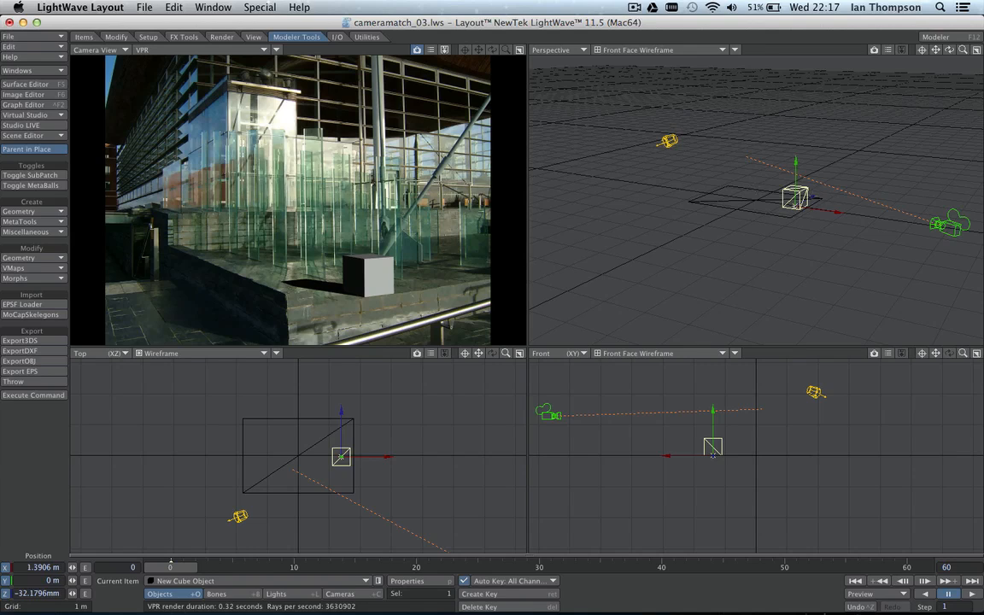
drag(814, 197, 792, 206)
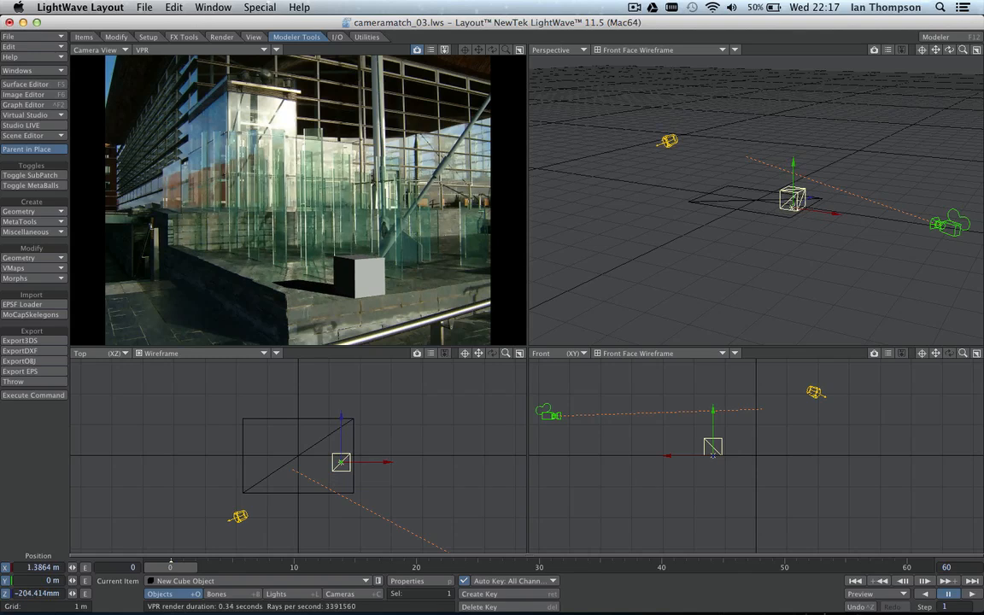